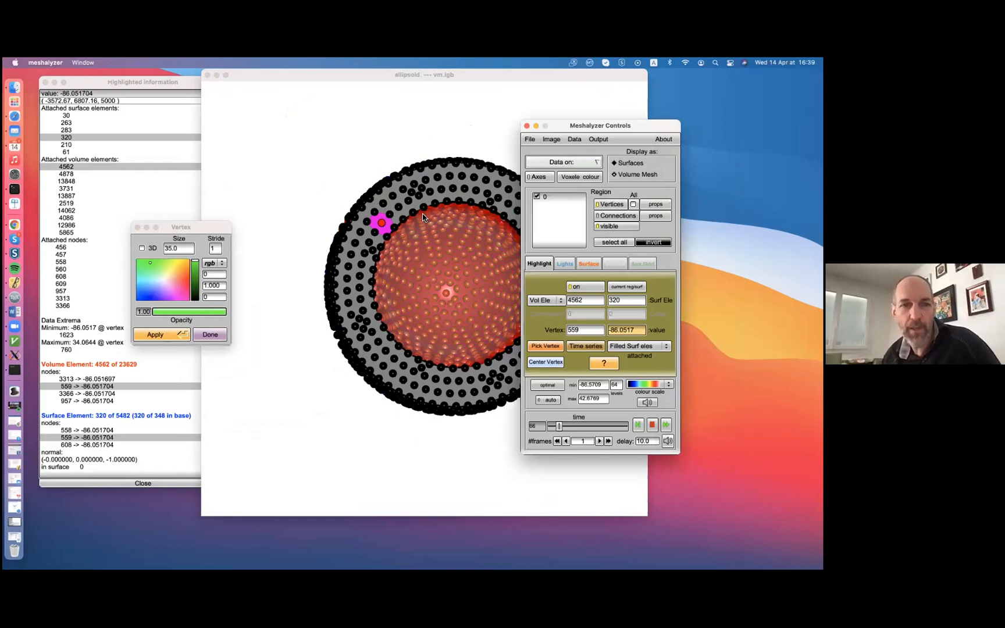
Set the vertex size to 24.5 and close the vertex properties window
{"action": "left_click_drag", "start_coordinate": [178, 250], "coordinate": [343, 252]}
{"action": "left_click_drag", "start_coordinate": [216, 243], "coordinate": [129, 256]}
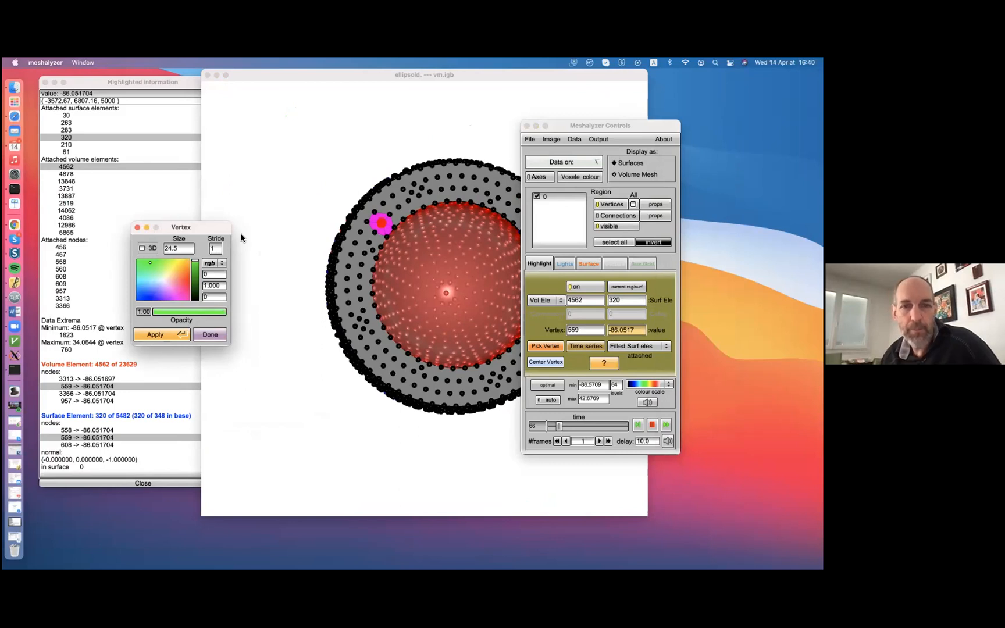
{"action": "left_click", "coordinate": [137, 227]}
Move the Meshalyzer Controls window clear of the ellipsoid model and bring it to the front
{"action": "left_click_drag", "start_coordinate": [561, 128], "coordinate": [152, 112]}
{"action": "left_click_drag", "start_coordinate": [430, 332], "coordinate": [425, 294]}
{"action": "left_click", "coordinate": [128, 212]}
{"action": "mouse_move", "coordinate": [472, 206]}
{"action": "left_mouse_down"}
{"action": "mouse_move", "coordinate": [438, 274]}
{"action": "mouse_move", "coordinate": [477, 224]}
{"action": "left_mouse_up"}
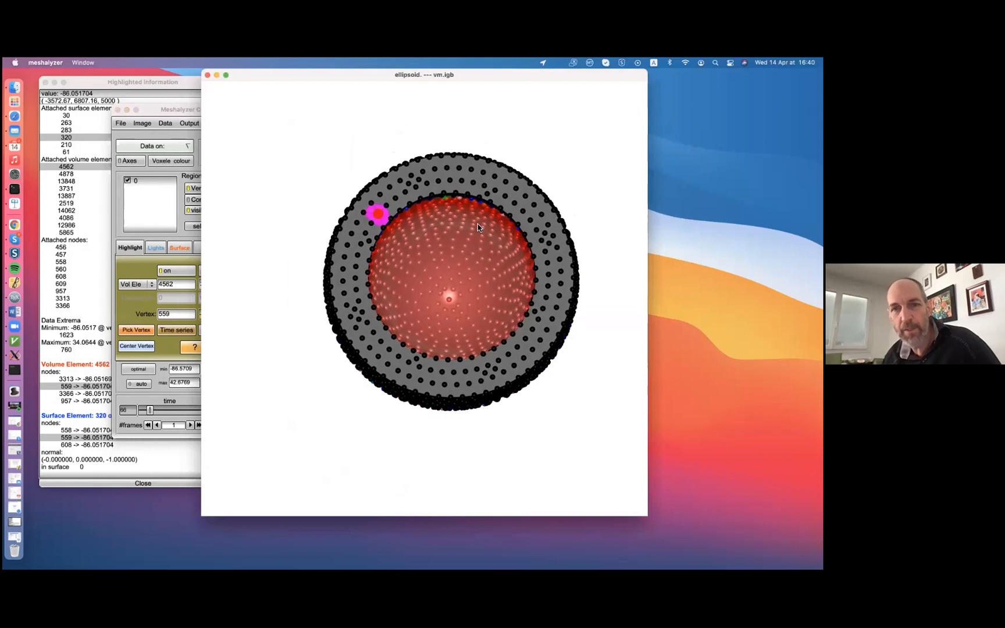
{"action": "left_click", "coordinate": [158, 110]}
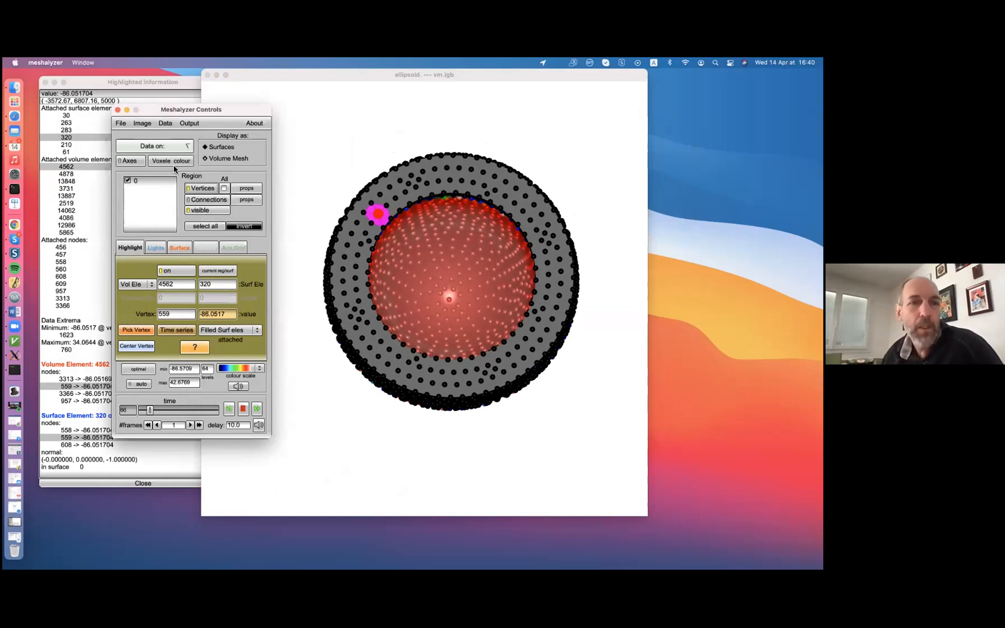
Open the surface settings, hide the base, endo and epi surfaces, and restore their visibility
{"action": "left_click", "coordinate": [180, 248]}
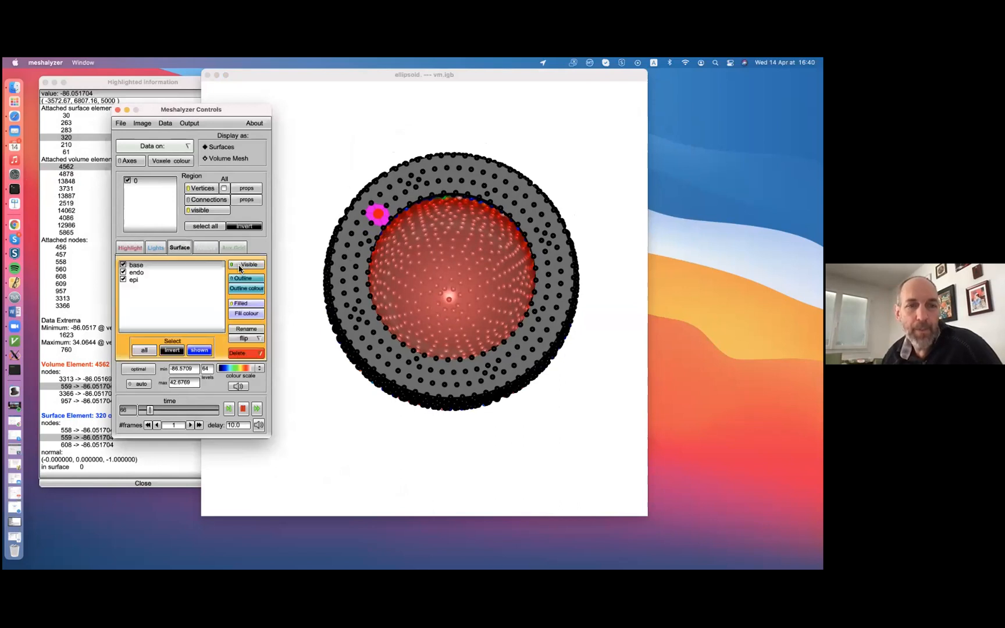
{"action": "left_click", "coordinate": [245, 265]}
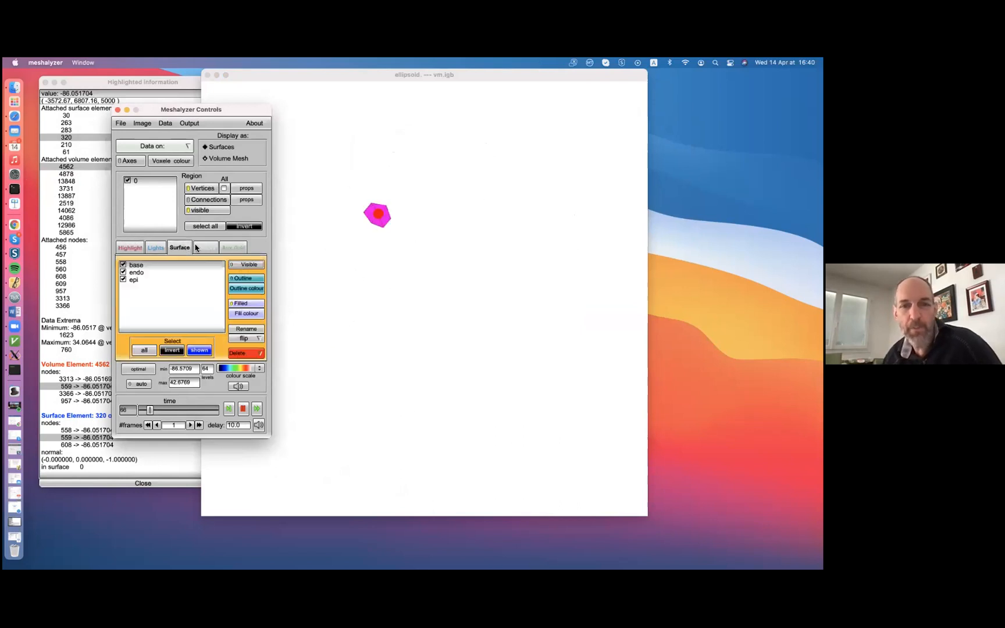
{"action": "left_click", "coordinate": [246, 266]}
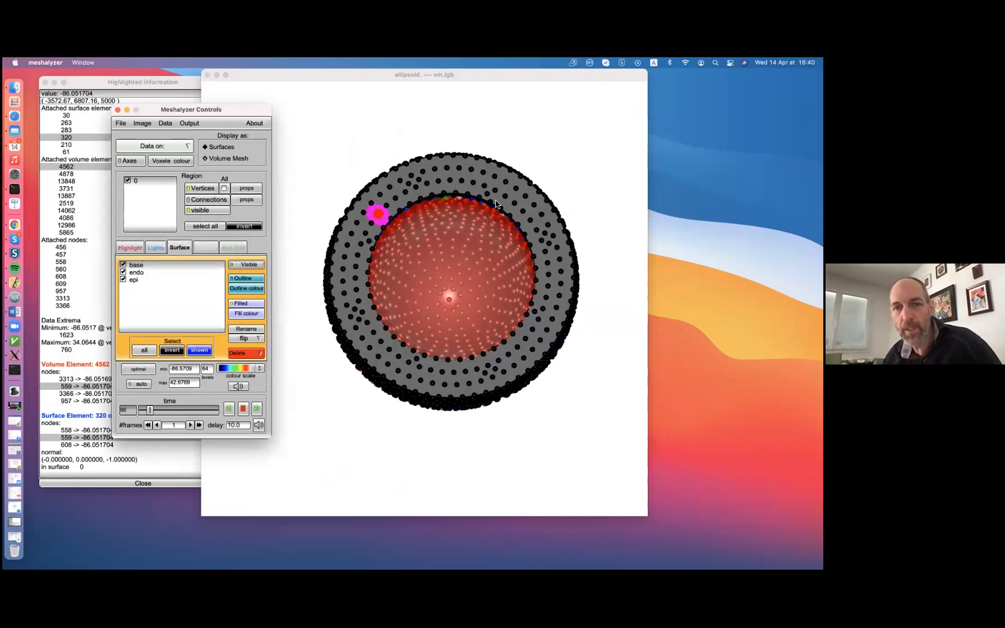
Display all mesh vertices with the surfaces hidden, inspect the point cloud, and switch the all-vertices option off again
{"action": "left_click", "coordinate": [225, 191]}
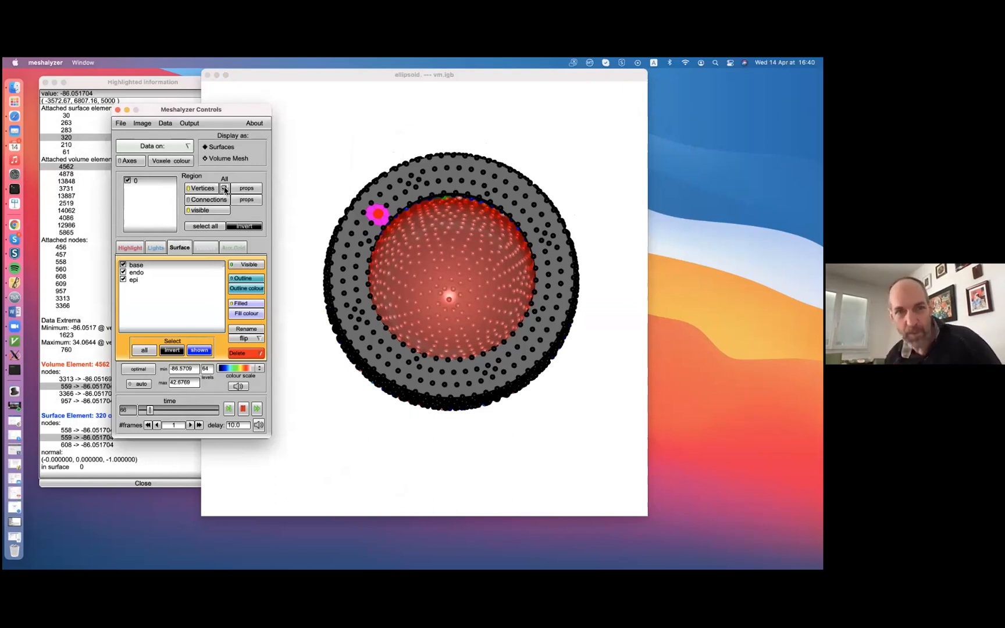
{"action": "left_click", "coordinate": [373, 396]}
{"action": "left_click_drag", "start_coordinate": [372, 396], "coordinate": [232, 246]}
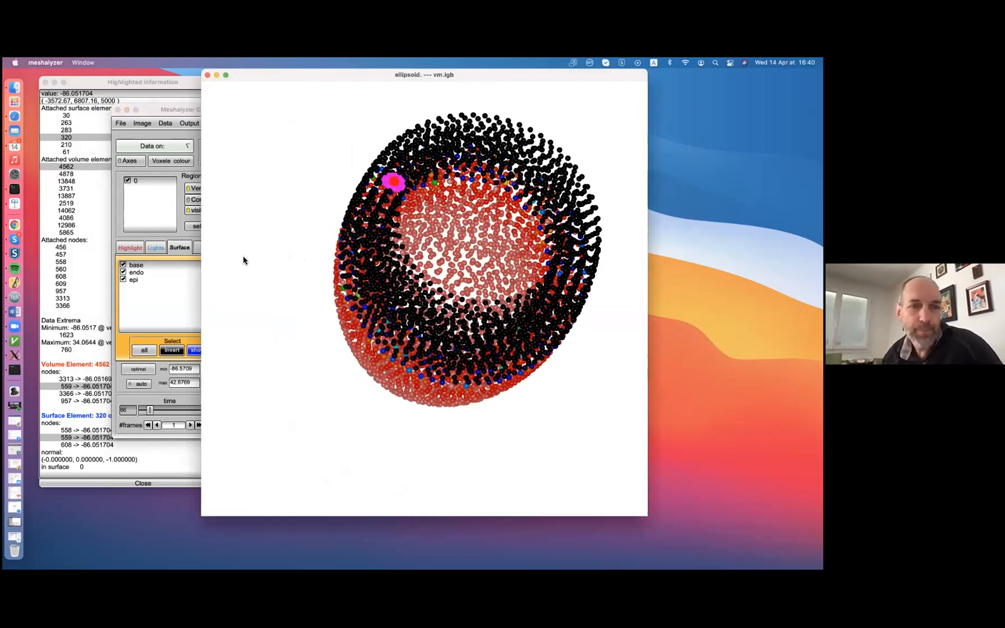
{"action": "left_click", "coordinate": [187, 265]}
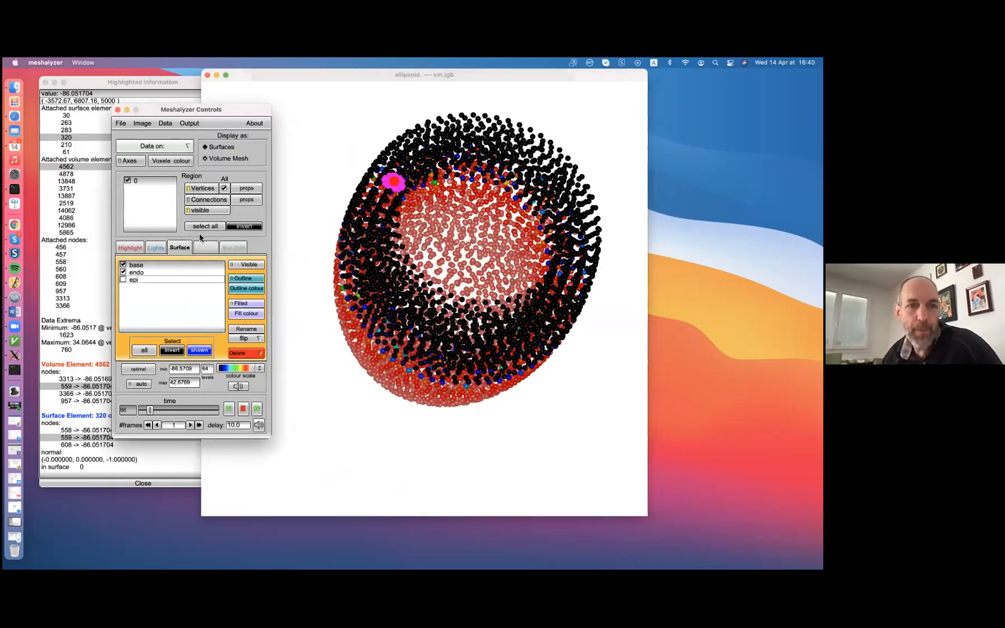
{"action": "left_click", "coordinate": [224, 189]}
Toggle the surface visibility, reselect the epi surface, and show the base, endo and epi surfaces together
{"action": "left_click_drag", "start_coordinate": [473, 310], "coordinate": [482, 291]}
{"action": "left_click", "coordinate": [141, 311]}
{"action": "left_click", "coordinate": [246, 264]}
{"action": "left_click_drag", "start_coordinate": [460, 217], "coordinate": [299, 309]}
{"action": "left_click", "coordinate": [142, 280]}
{"action": "left_click", "coordinate": [238, 264]}
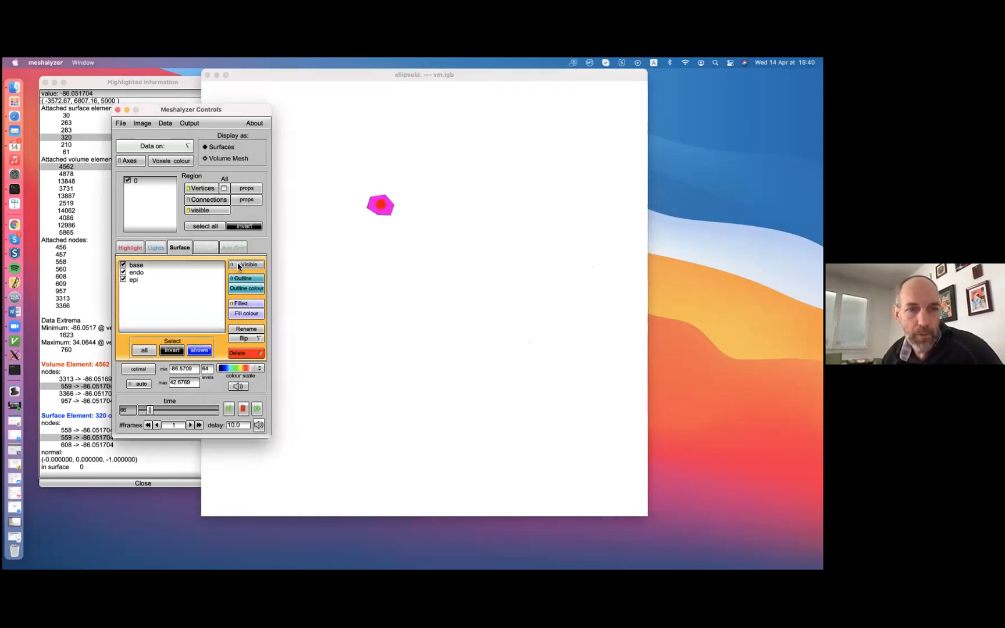
{"action": "left_click_drag", "start_coordinate": [397, 227], "coordinate": [372, 254]}
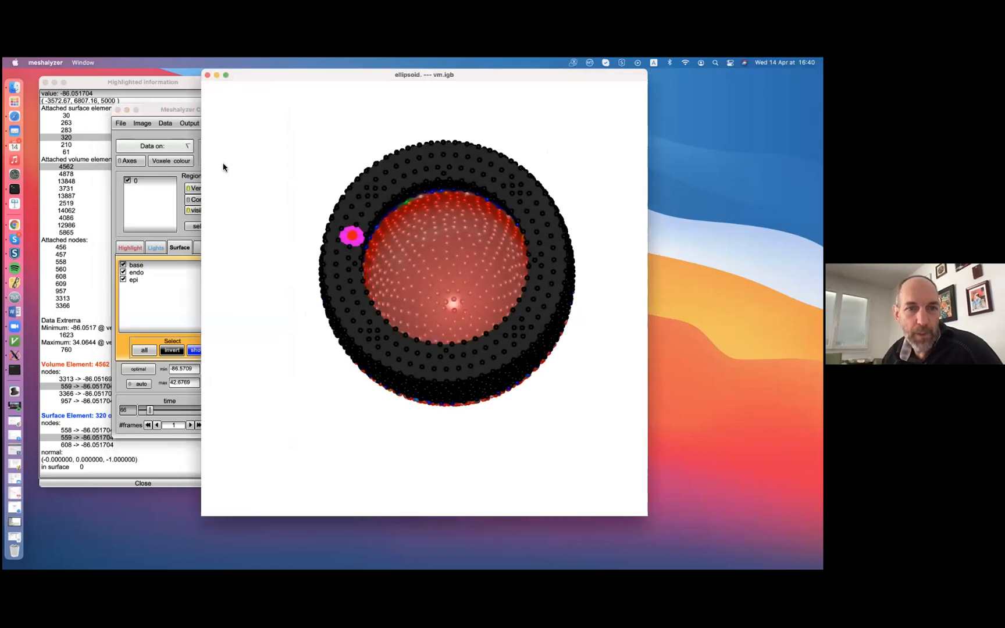
Hide the region's vertices and set data display to NONE so the surfaces use plain fill colours
{"action": "left_click", "coordinate": [196, 189]}
{"action": "left_click", "coordinate": [155, 146]}
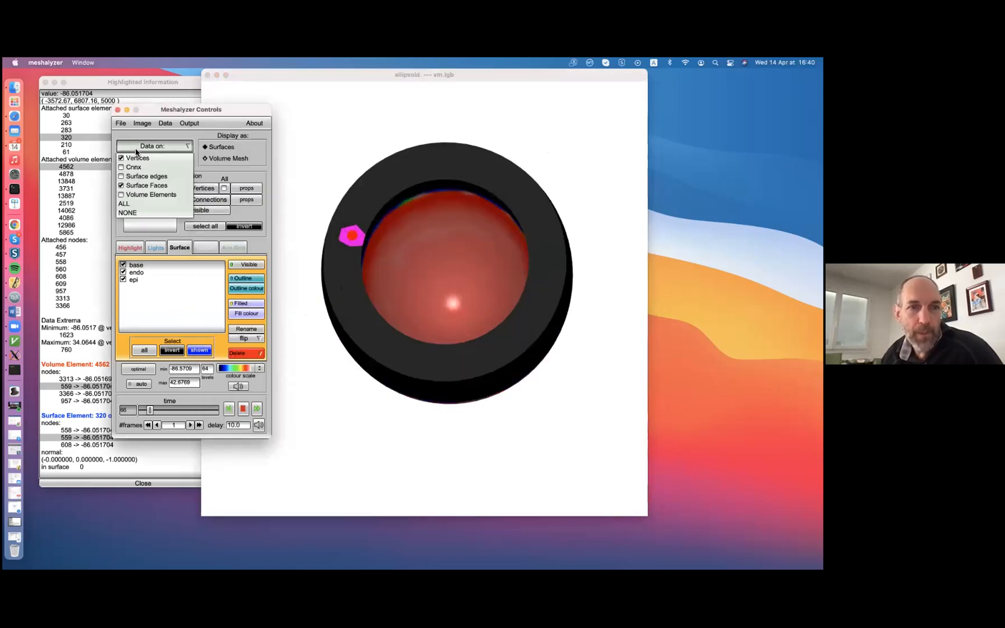
{"action": "left_click", "coordinate": [139, 214]}
{"action": "left_click_drag", "start_coordinate": [372, 396], "coordinate": [367, 209]}
{"action": "left_click", "coordinate": [153, 112]}
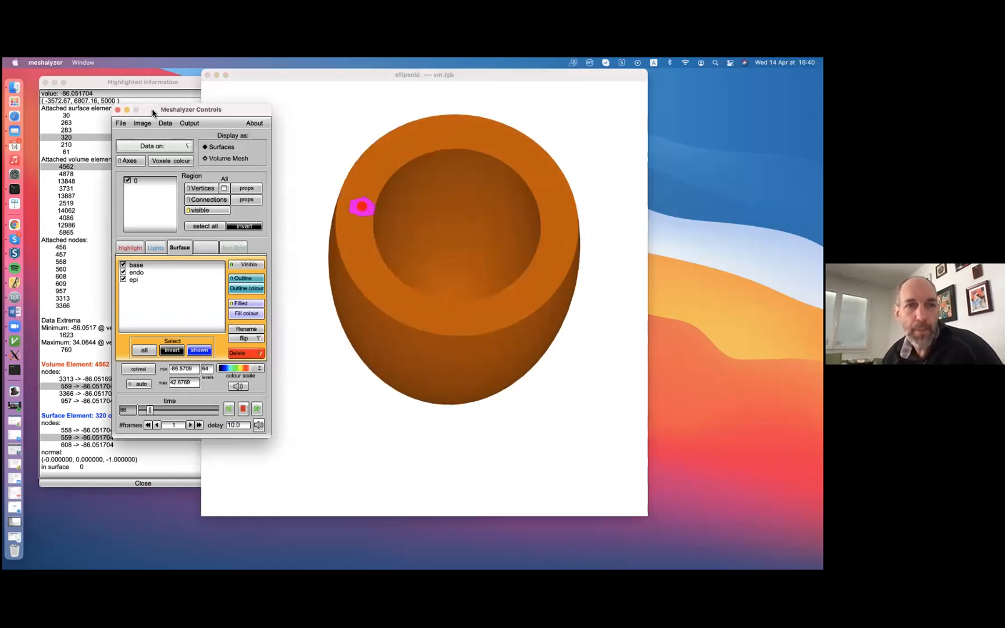
Randomly colour the surfaces and inspect the ellipsoid from the side
{"action": "mouse_move", "coordinate": [446, 284]}
{"action": "left_mouse_down"}
{"action": "mouse_move", "coordinate": [410, 341]}
{"action": "mouse_move", "coordinate": [67, 204]}
{"action": "left_mouse_up"}
{"action": "left_click", "coordinate": [141, 123]}
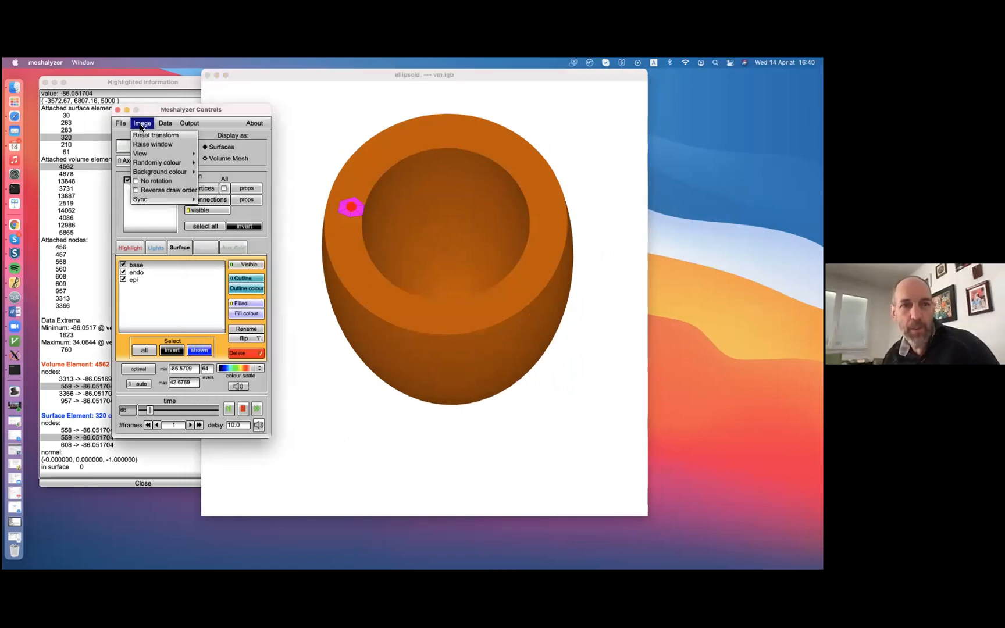
{"action": "mouse_move", "coordinate": [169, 162]}
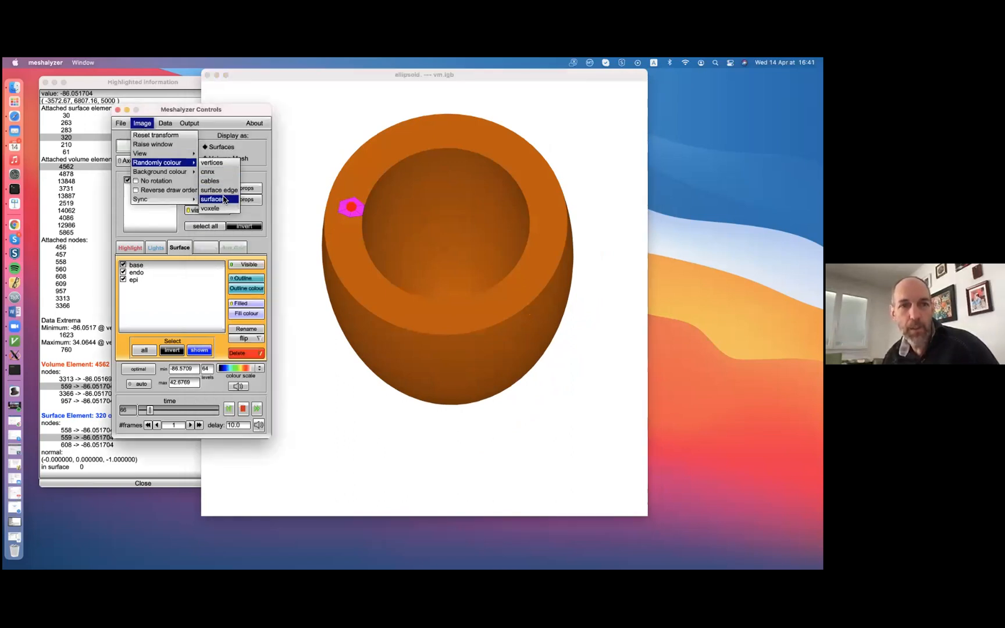
{"action": "left_click", "coordinate": [224, 199]}
{"action": "left_click_drag", "start_coordinate": [442, 260], "coordinate": [467, 190]}
{"action": "left_click", "coordinate": [169, 293]}
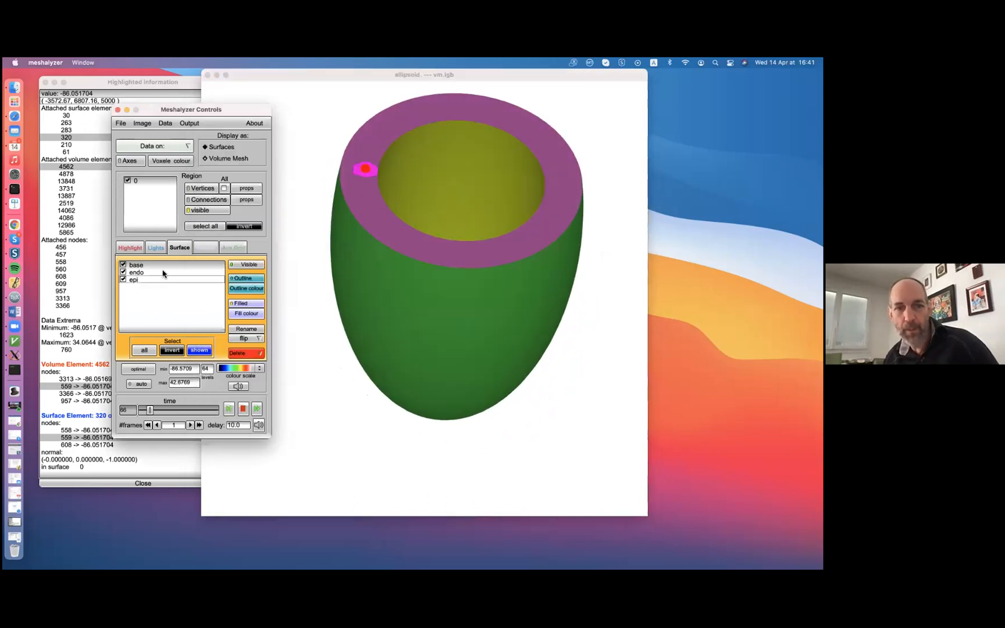
{"action": "left_click", "coordinate": [430, 294]}
{"action": "left_click_drag", "start_coordinate": [431, 294], "coordinate": [461, 208]}
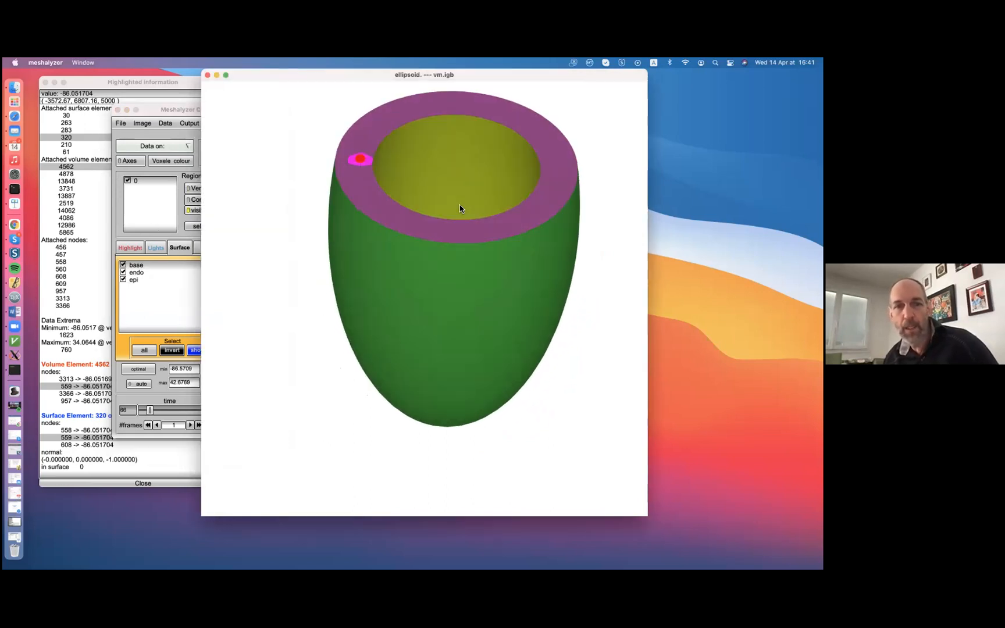
Move the controls window clear of the model and leave only the base surface selected
{"action": "left_click_drag", "start_coordinate": [162, 112], "coordinate": [91, 90]}
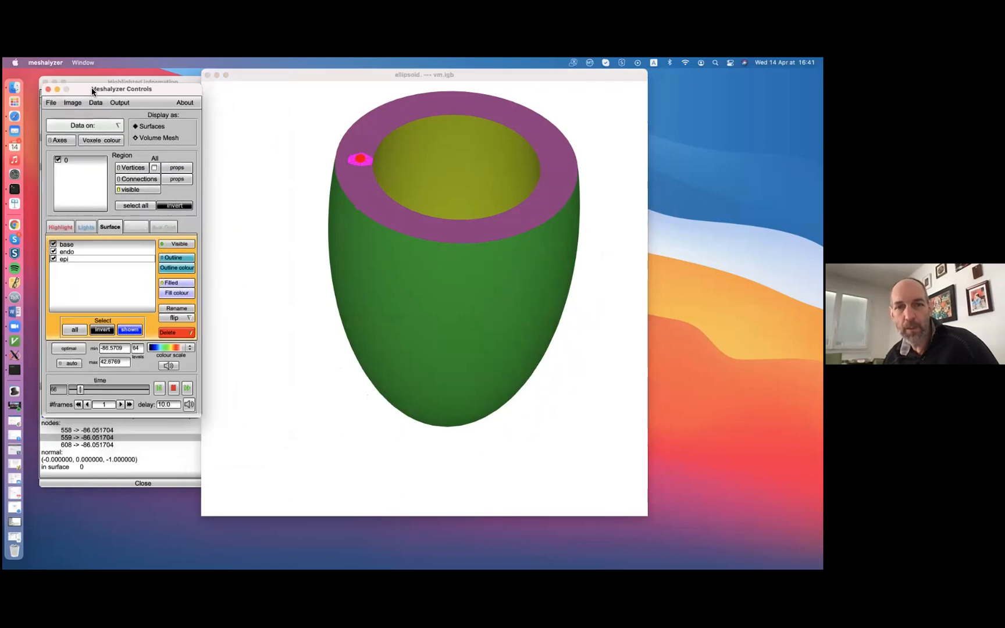
{"action": "left_click", "coordinate": [59, 251]}
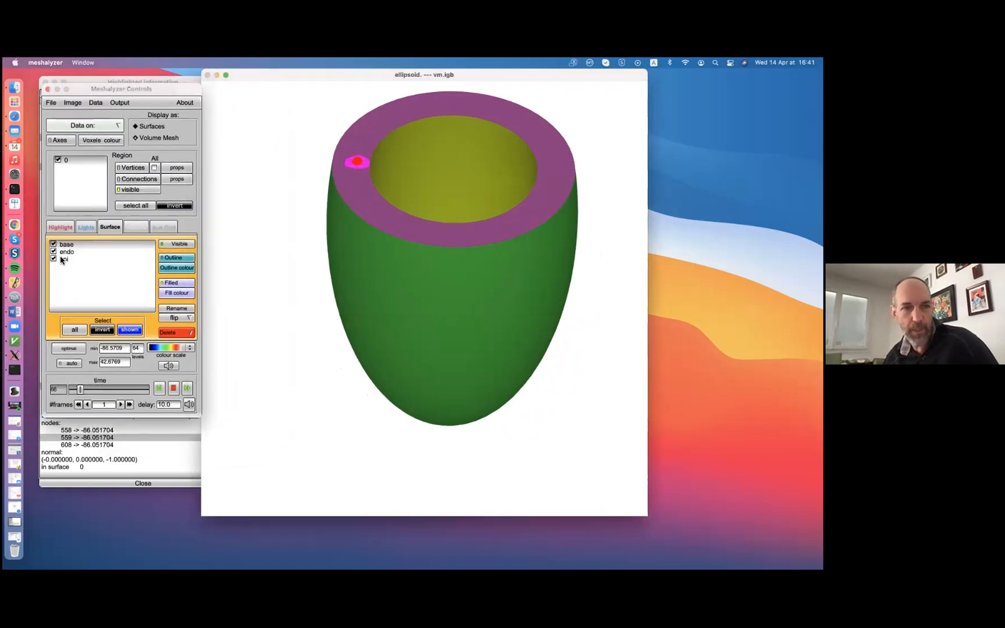
{"action": "left_click", "coordinate": [64, 263]}
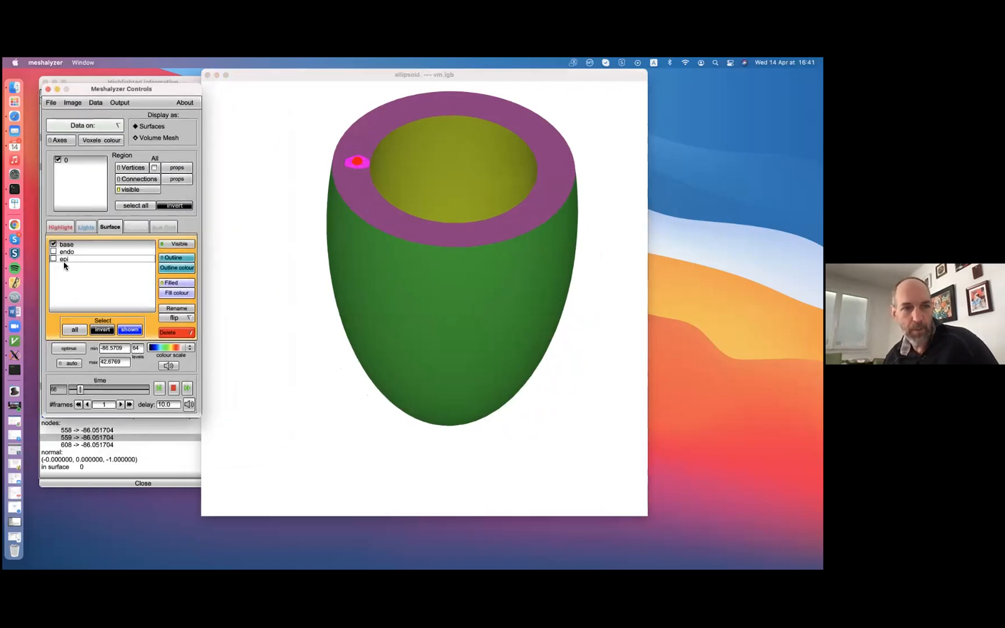
{"action": "left_click", "coordinate": [149, 246]}
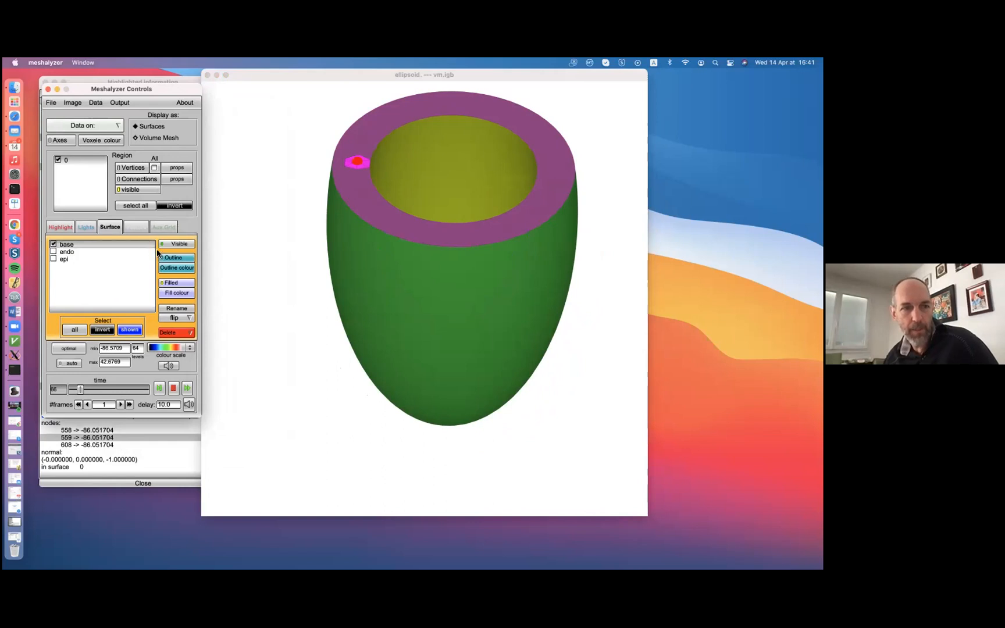
Set the base surface's fill colour to green (0.373, 0.840, 0.146) and apply it
{"action": "left_click", "coordinate": [177, 293]}
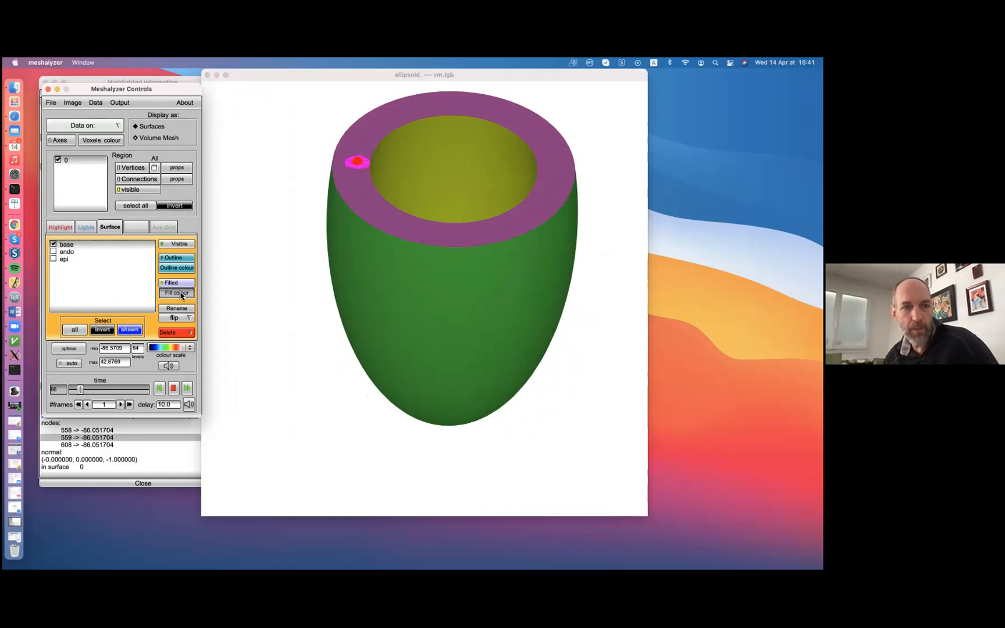
{"action": "left_click", "coordinate": [158, 121]}
{"action": "left_click_drag", "start_coordinate": [87, 92], "coordinate": [66, 276]}
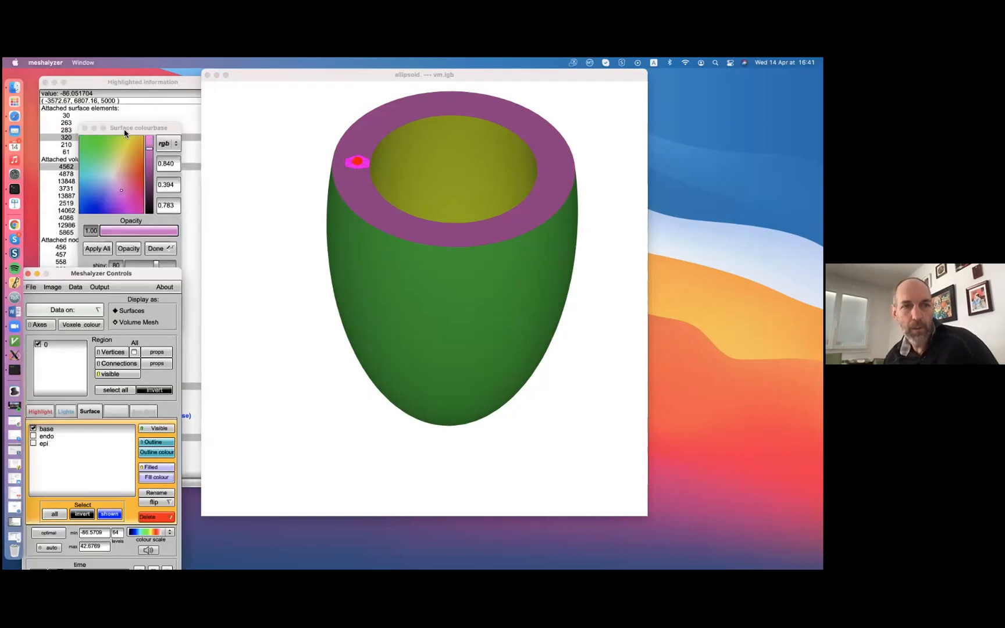
{"action": "left_click_drag", "start_coordinate": [123, 127], "coordinate": [233, 119]}
{"action": "left_click", "coordinate": [218, 135]}
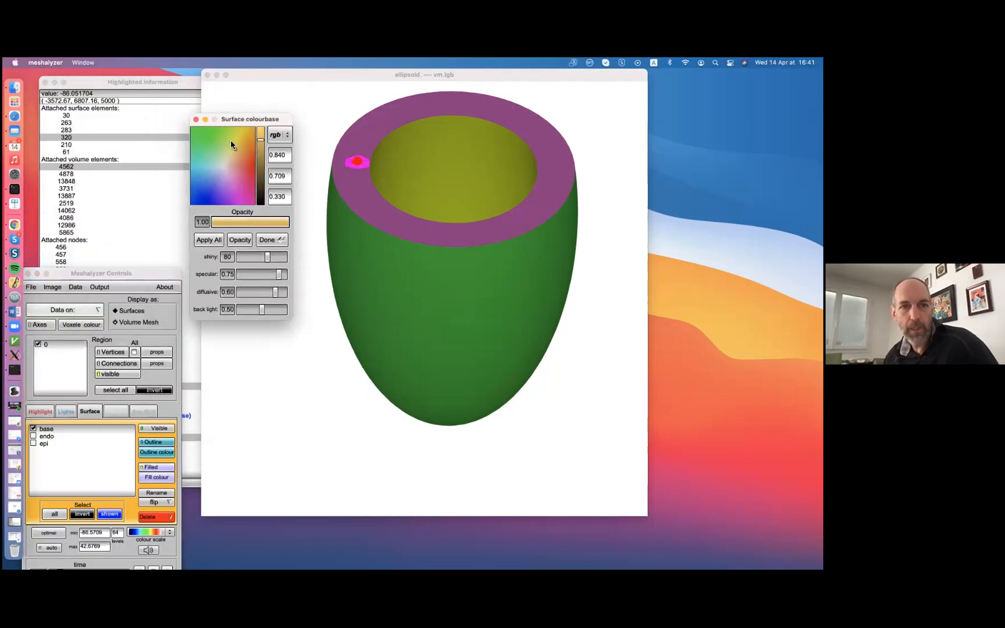
{"action": "left_click", "coordinate": [208, 239]}
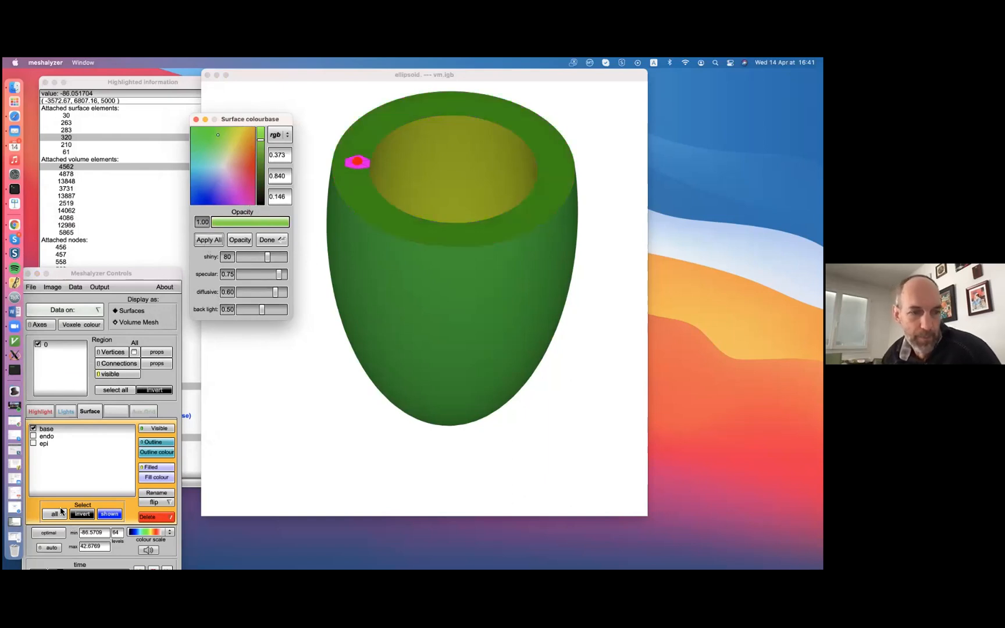
Select only the epi surface and apply a fill opacity of 0.20 to it
{"action": "left_click", "coordinate": [34, 429]}
{"action": "left_click", "coordinate": [40, 437]}
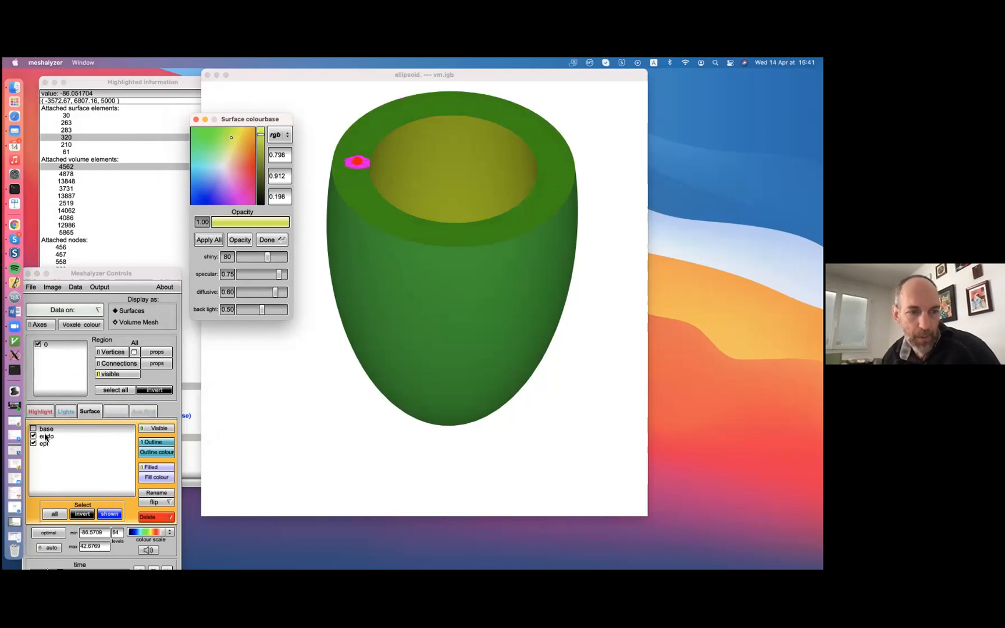
{"action": "left_click", "coordinate": [46, 437]}
{"action": "left_click", "coordinate": [151, 476]}
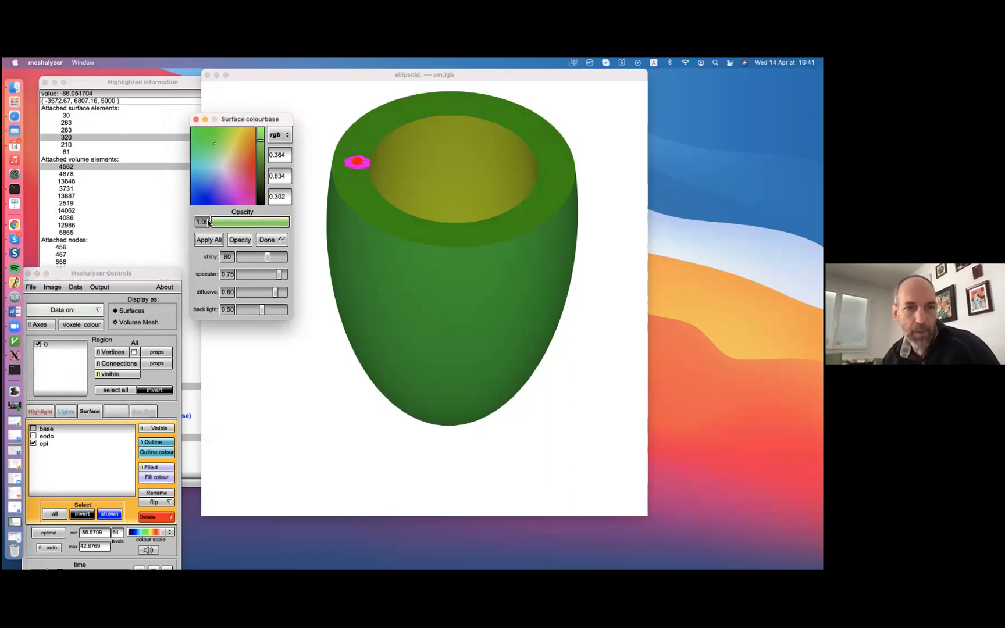
{"action": "left_click", "coordinate": [228, 223]}
{"action": "left_click", "coordinate": [235, 241]}
{"action": "left_click_drag", "start_coordinate": [446, 265], "coordinate": [443, 199]}
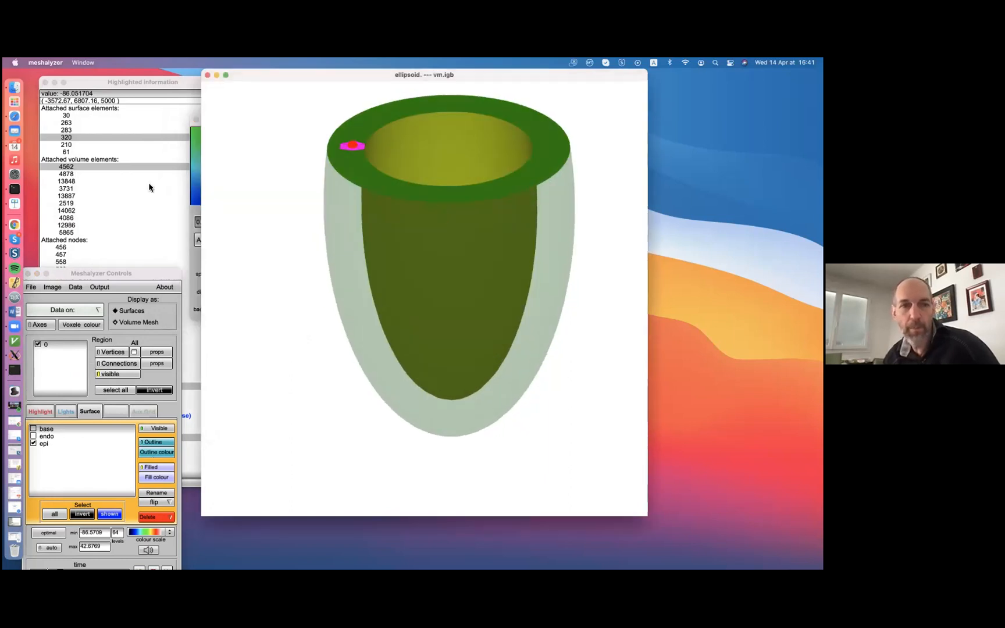
Rearrange the surface colour and controls windows, inspect the translucent epi surface, and close the surface colour window
{"action": "left_click", "coordinate": [195, 171]}
{"action": "left_click_drag", "start_coordinate": [239, 124], "coordinate": [187, 100]}
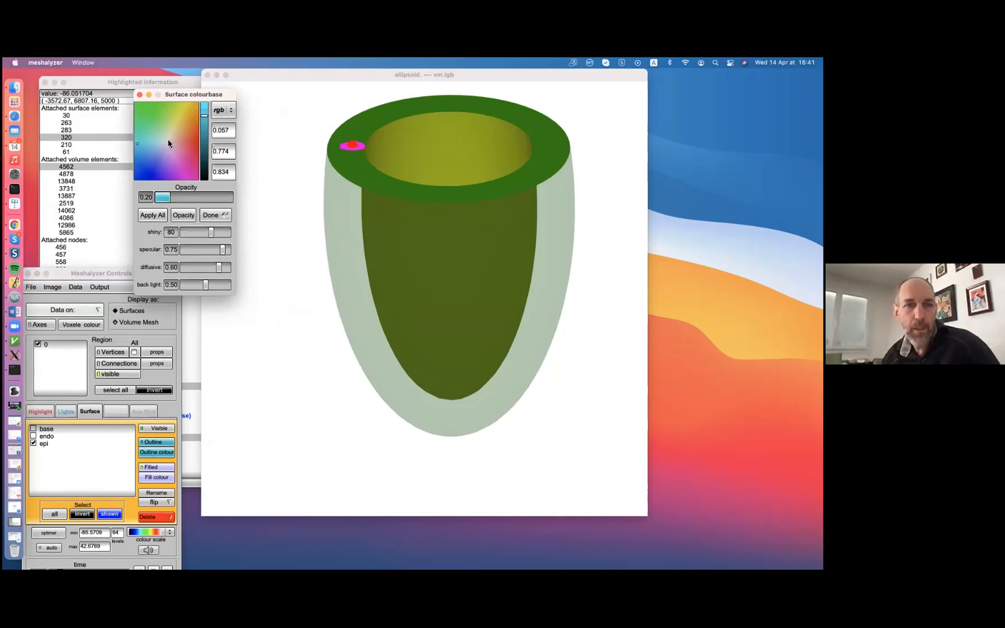
{"action": "left_click_drag", "start_coordinate": [113, 270], "coordinate": [148, 221]}
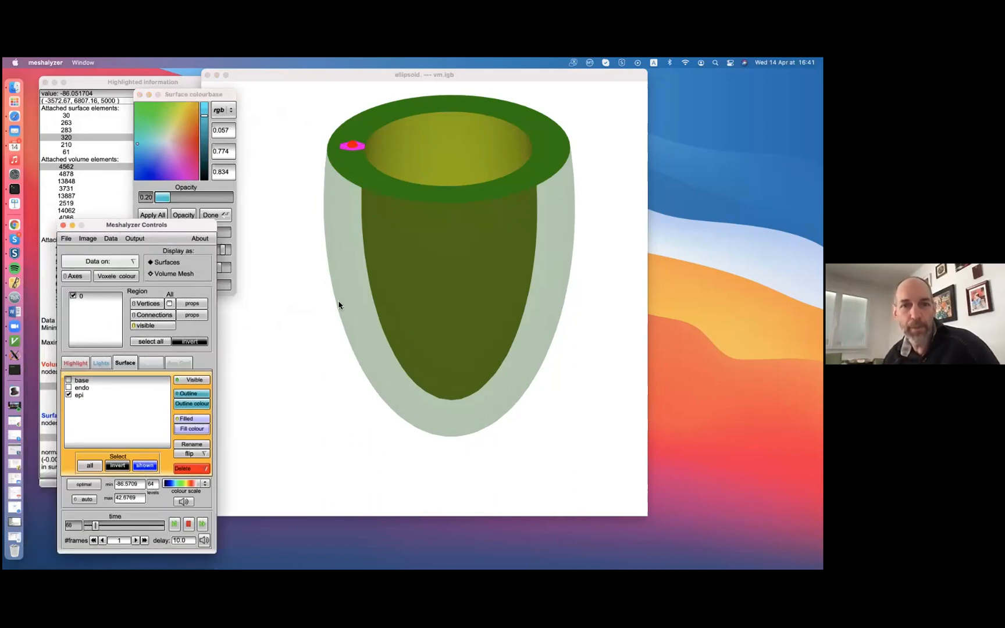
{"action": "left_click", "coordinate": [305, 395]}
{"action": "left_click_drag", "start_coordinate": [305, 396], "coordinate": [303, 375]}
{"action": "left_click", "coordinate": [119, 226]}
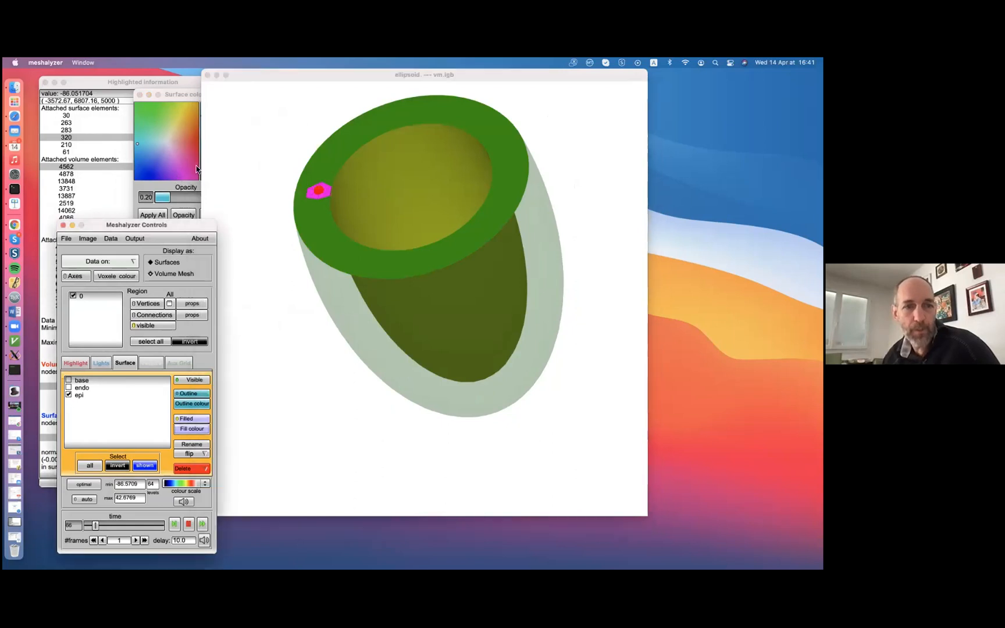
{"action": "left_click", "coordinate": [186, 97]}
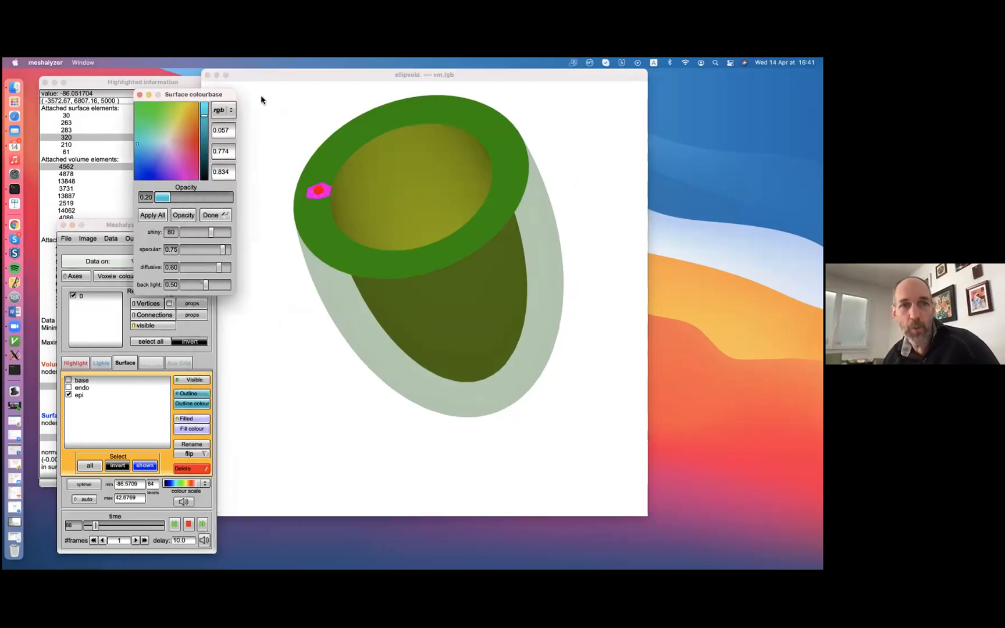
{"action": "left_click", "coordinate": [137, 96]}
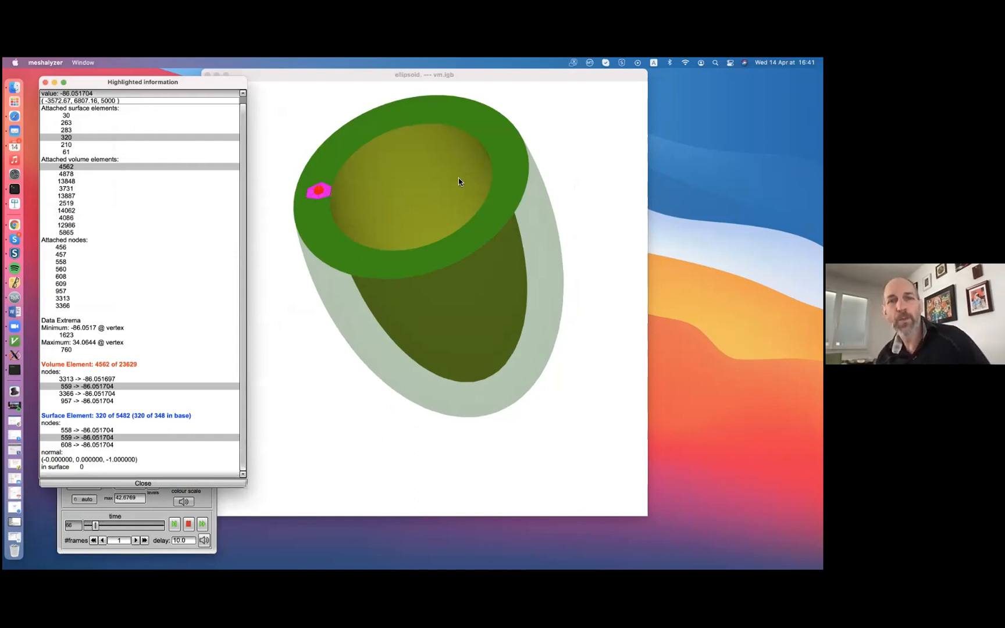
Rotate the ellipsoid slightly and bring the Highlighted information window to the front
{"action": "left_click_drag", "start_coordinate": [458, 179], "coordinate": [495, 197]}
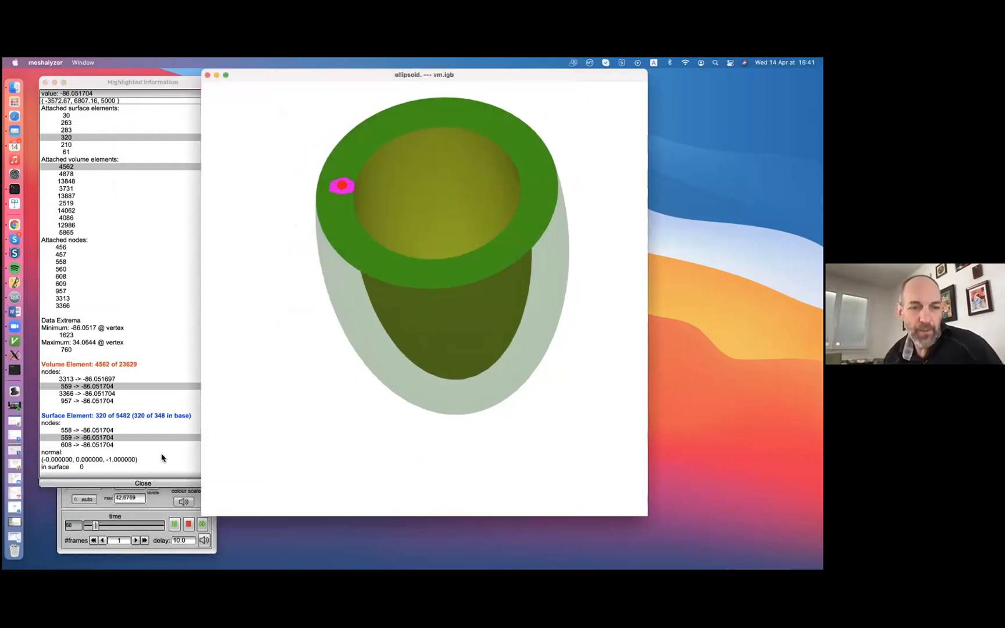
{"action": "left_click", "coordinate": [158, 498]}
{"action": "left_click", "coordinate": [150, 85]}
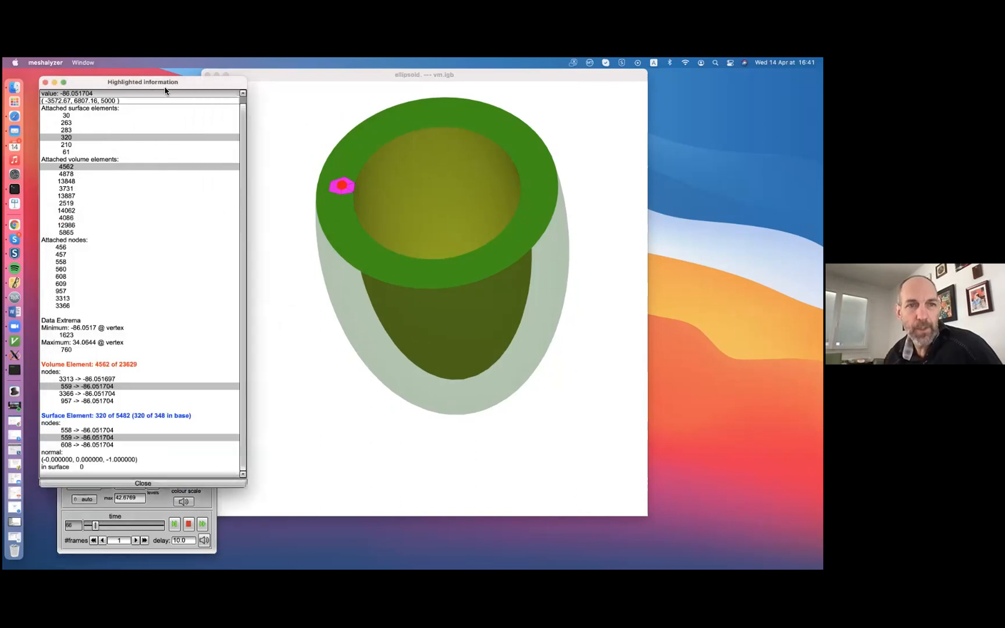
Set the epi surface's fill opacity to 1.00, apply it, check the opaque ellipsoid, and close the surface colour window
{"action": "left_click", "coordinate": [262, 226]}
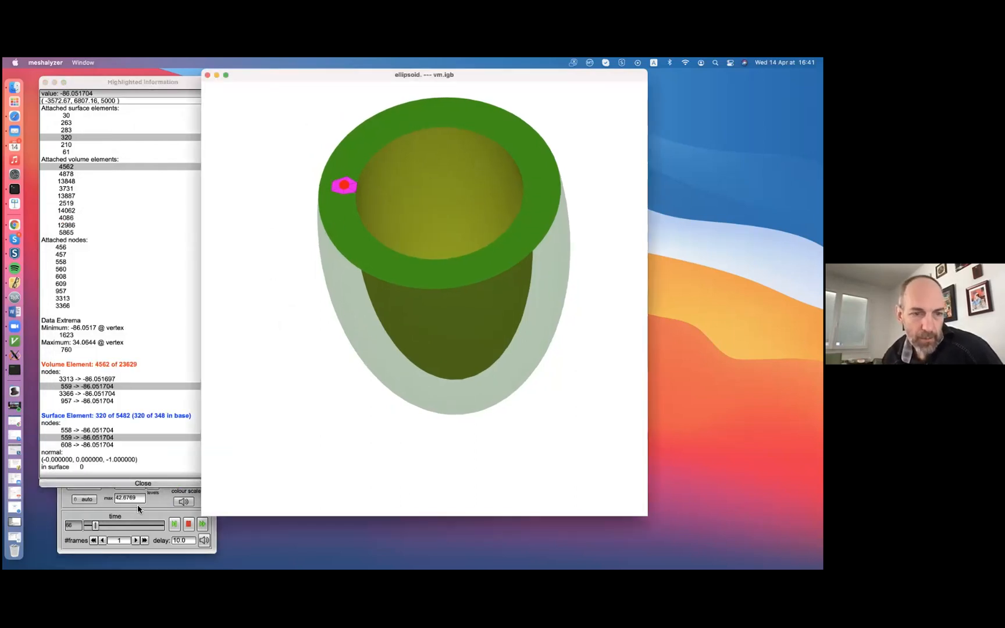
{"action": "left_click", "coordinate": [138, 506]}
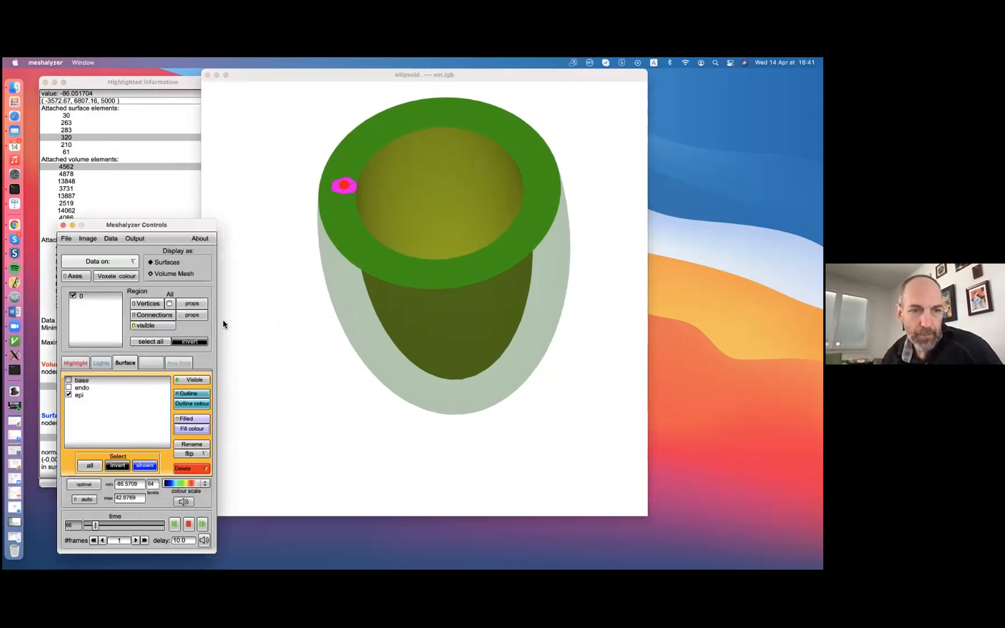
{"action": "left_click", "coordinate": [192, 429]}
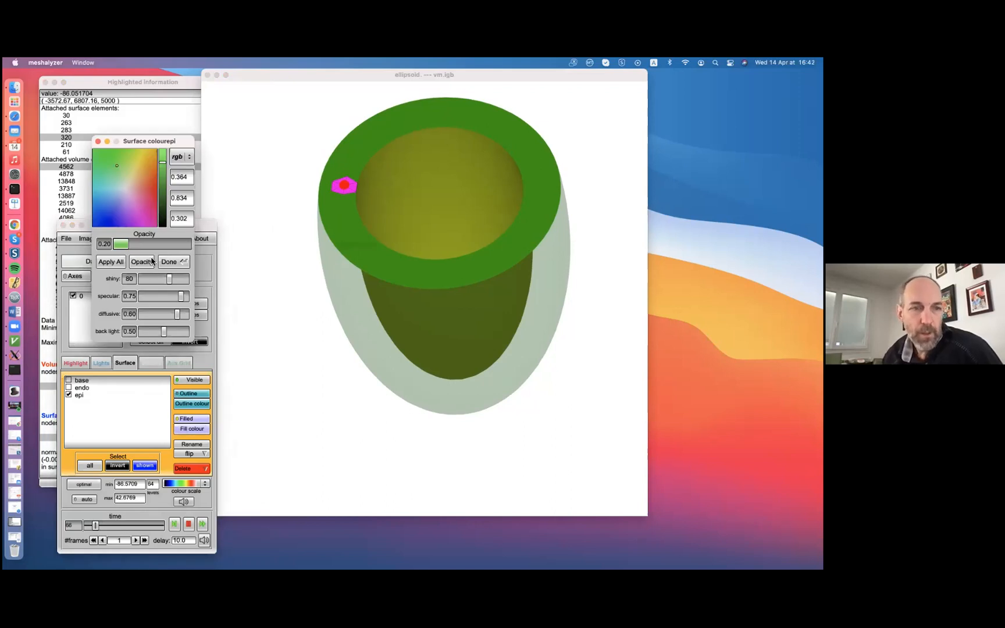
{"action": "left_click_drag", "start_coordinate": [174, 246], "coordinate": [233, 249]}
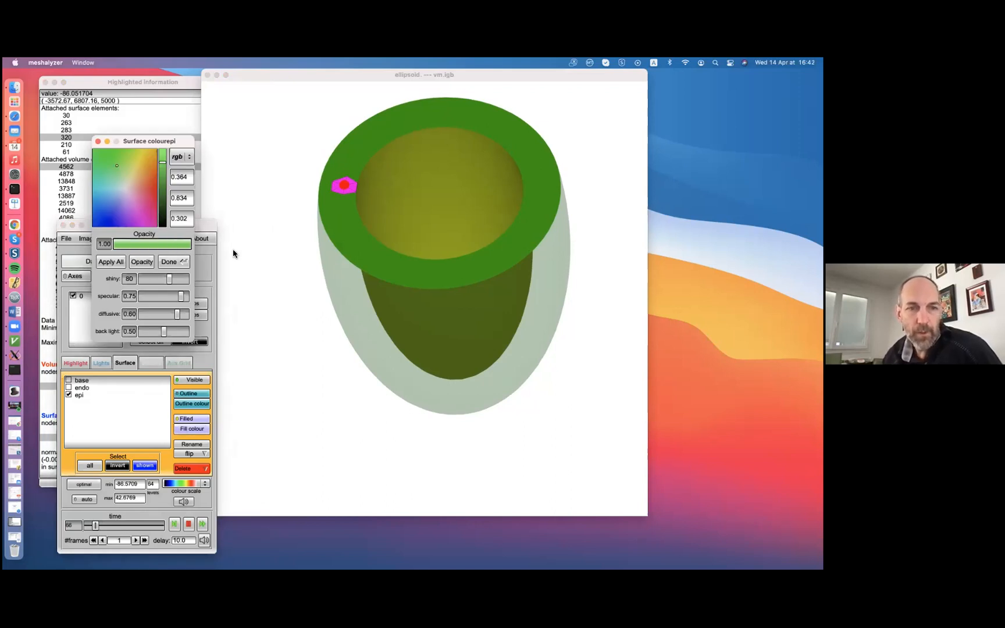
{"action": "left_click", "coordinate": [136, 266]}
{"action": "left_click_drag", "start_coordinate": [465, 291], "coordinate": [469, 200]}
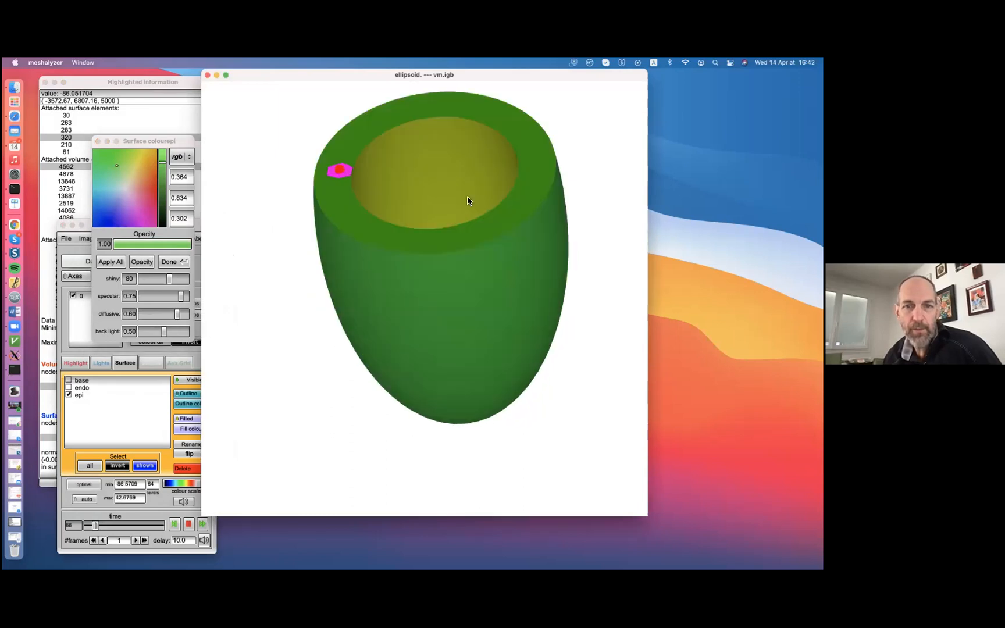
{"action": "left_click", "coordinate": [97, 141]}
Move the controls window higher beside the model and bring up the lighting settings
{"action": "left_click_drag", "start_coordinate": [147, 231], "coordinate": [119, 146]}
{"action": "left_click_drag", "start_coordinate": [558, 303], "coordinate": [340, 275]}
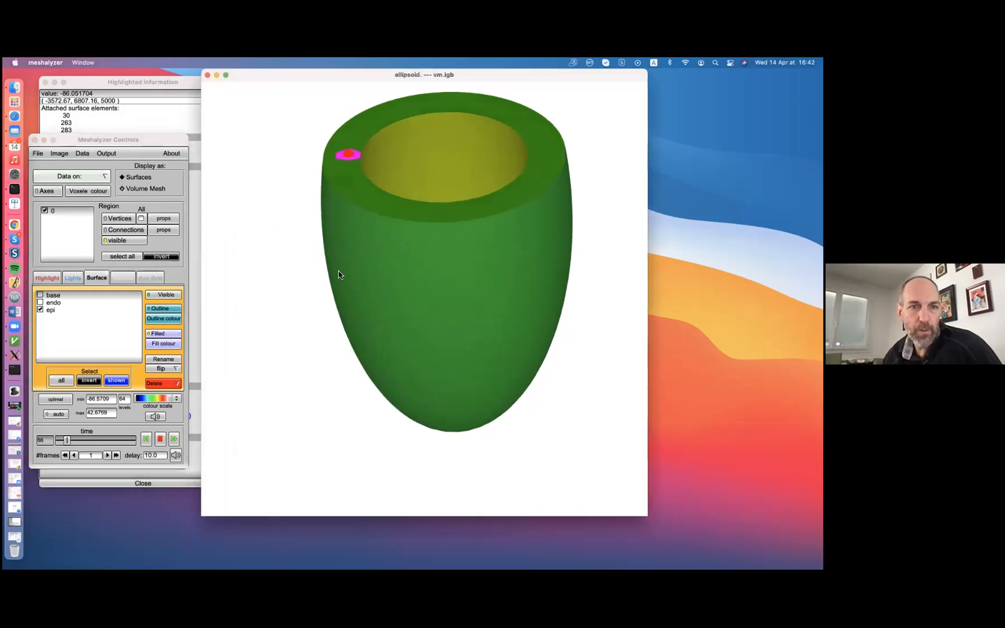
{"action": "left_click", "coordinate": [73, 278]}
{"action": "left_click_drag", "start_coordinate": [462, 334], "coordinate": [484, 407]}
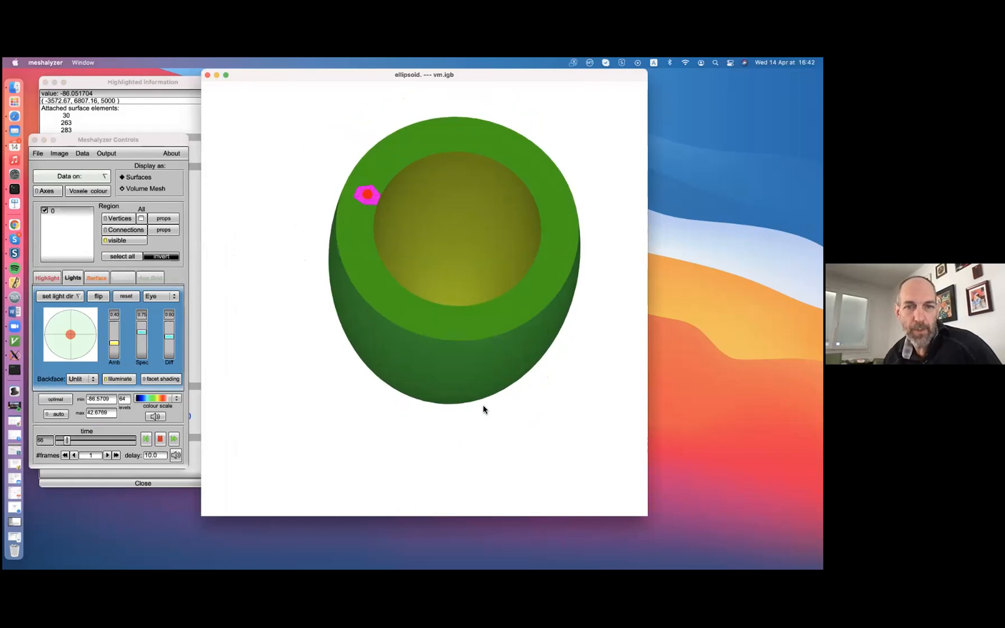
Fix the light to the World frame, change its direction, and check the shading on the rotated ellipsoid
{"action": "left_click", "coordinate": [173, 297]}
{"action": "left_click", "coordinate": [160, 307]}
{"action": "left_click_drag", "start_coordinate": [305, 405], "coordinate": [339, 326]}
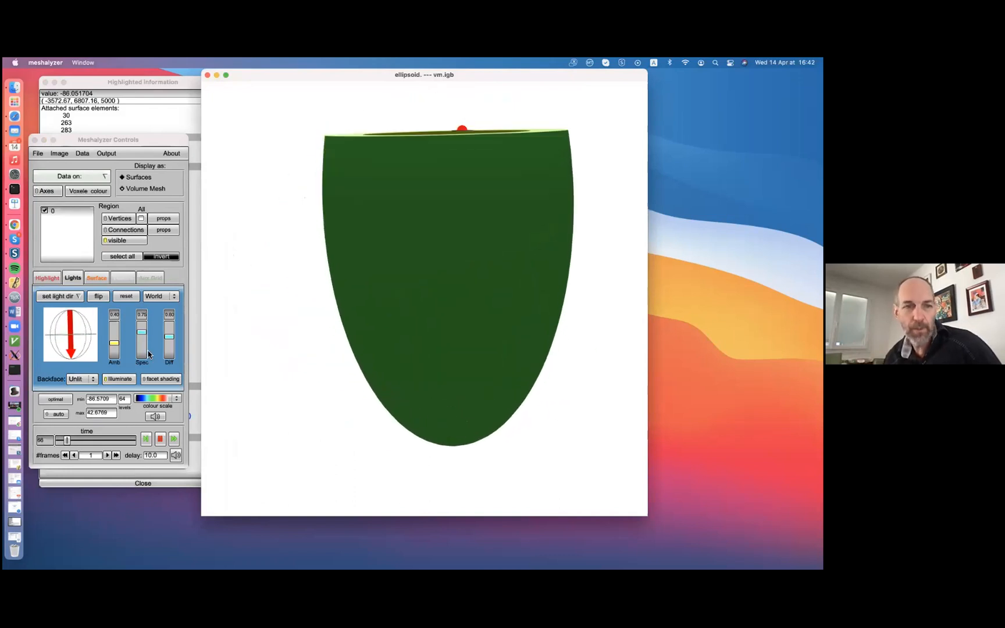
{"action": "left_click_drag", "start_coordinate": [70, 324], "coordinate": [73, 358]}
{"action": "left_click_drag", "start_coordinate": [231, 355], "coordinate": [568, 270]}
Switch the light frame to Eye, reset the light direction, and inspect the highlight from several angles
{"action": "left_click", "coordinate": [161, 298]}
{"action": "left_click", "coordinate": [163, 285]}
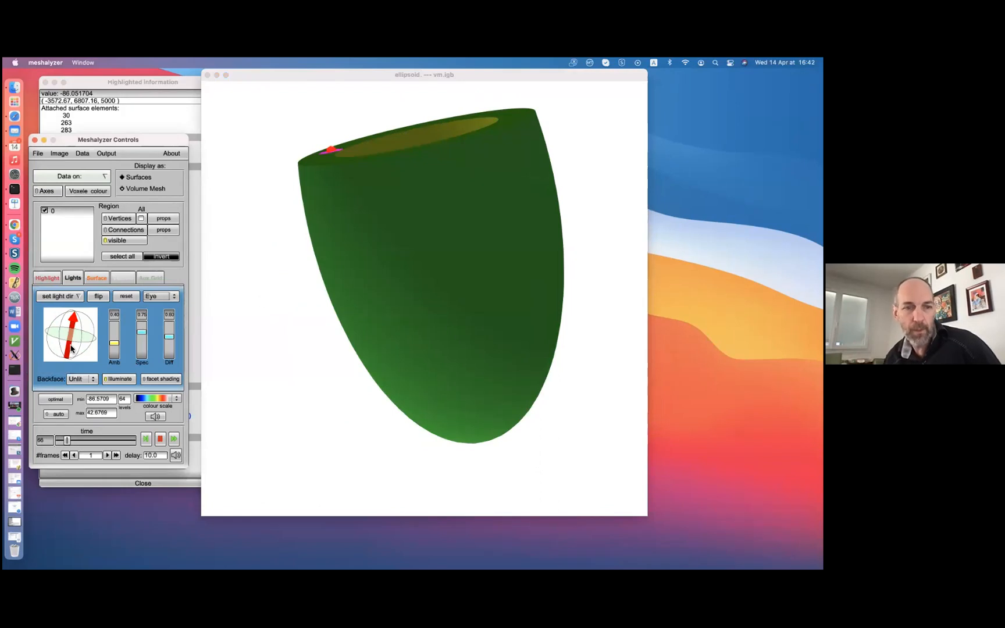
{"action": "left_click_drag", "start_coordinate": [71, 348], "coordinate": [76, 344]}
{"action": "left_click", "coordinate": [135, 297]}
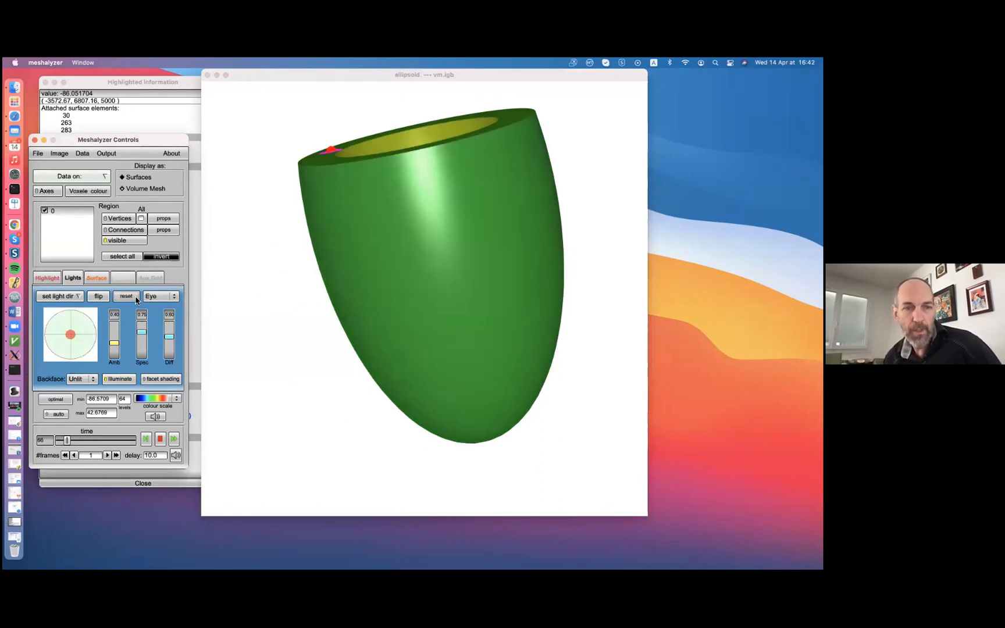
{"action": "left_click_drag", "start_coordinate": [291, 337], "coordinate": [443, 95]}
{"action": "left_click_drag", "start_coordinate": [481, 171], "coordinate": [449, 198]}
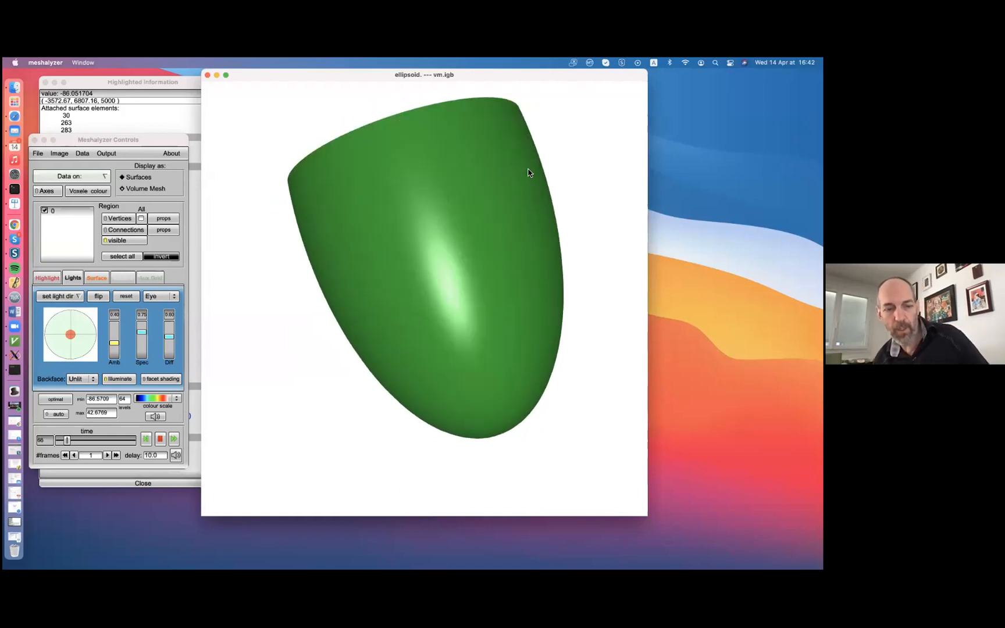
{"action": "left_click_drag", "start_coordinate": [534, 231], "coordinate": [502, 277]}
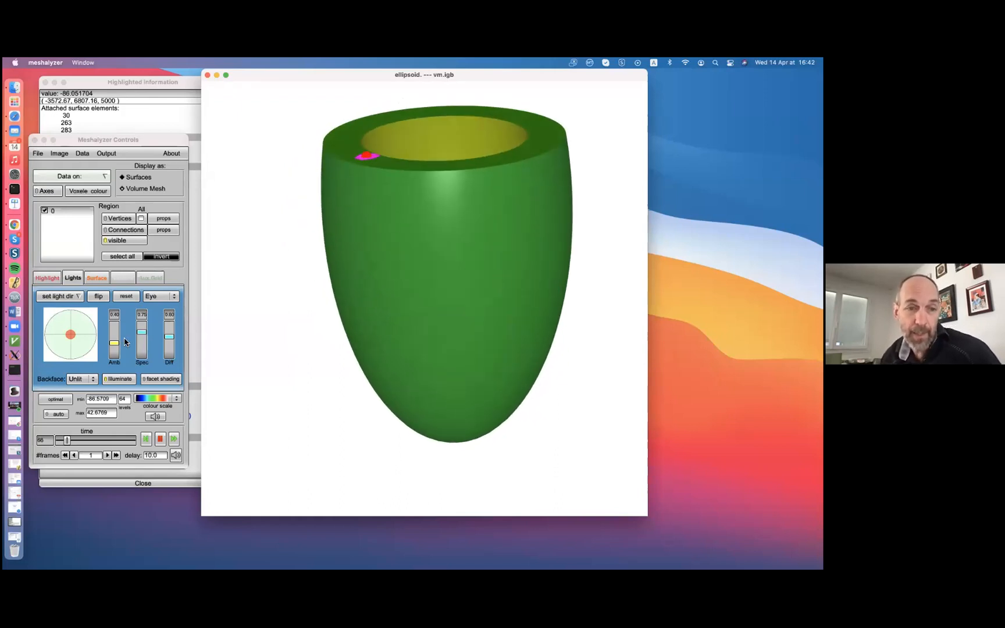
Set the ambient light to 0.30 and the diffuse light to 0.33, raise the specular light, and inspect the highlight
{"action": "mouse_move", "coordinate": [114, 344]}
{"action": "left_mouse_down"}
{"action": "mouse_move", "coordinate": [114, 330]}
{"action": "mouse_move", "coordinate": [117, 342]}
{"action": "left_mouse_up"}
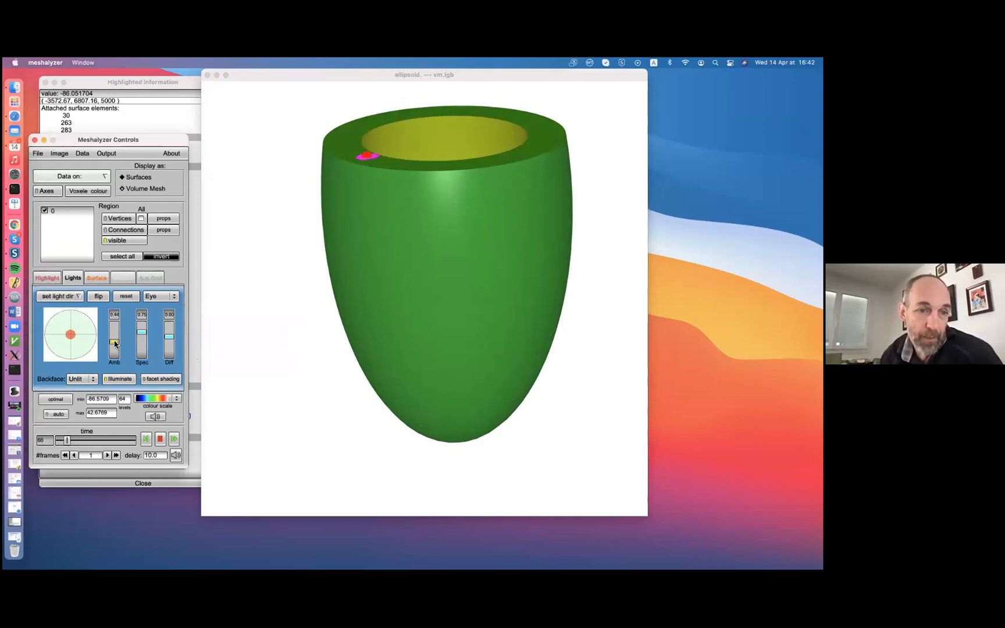
{"action": "mouse_move", "coordinate": [114, 350]}
{"action": "left_mouse_down"}
{"action": "mouse_move", "coordinate": [115, 326]}
{"action": "mouse_move", "coordinate": [115, 363]}
{"action": "mouse_move", "coordinate": [114, 343]}
{"action": "mouse_move", "coordinate": [139, 343]}
{"action": "mouse_move", "coordinate": [140, 360]}
{"action": "mouse_move", "coordinate": [139, 327]}
{"action": "mouse_move", "coordinate": [170, 344]}
{"action": "mouse_move", "coordinate": [169, 357]}
{"action": "mouse_move", "coordinate": [168, 329]}
{"action": "mouse_move", "coordinate": [169, 345]}
{"action": "left_mouse_up"}
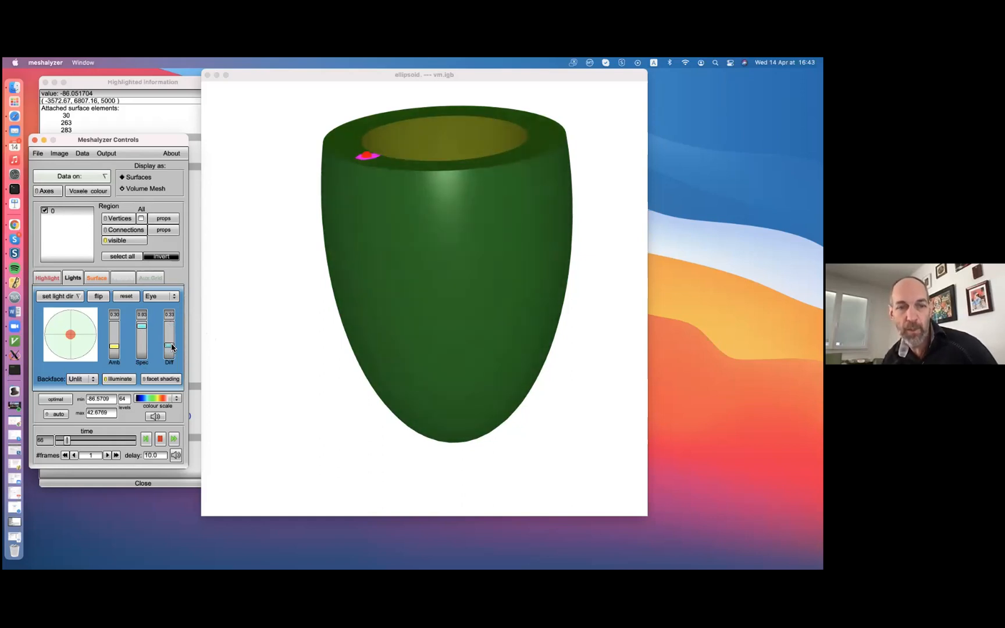
{"action": "left_click_drag", "start_coordinate": [453, 369], "coordinate": [386, 233]}
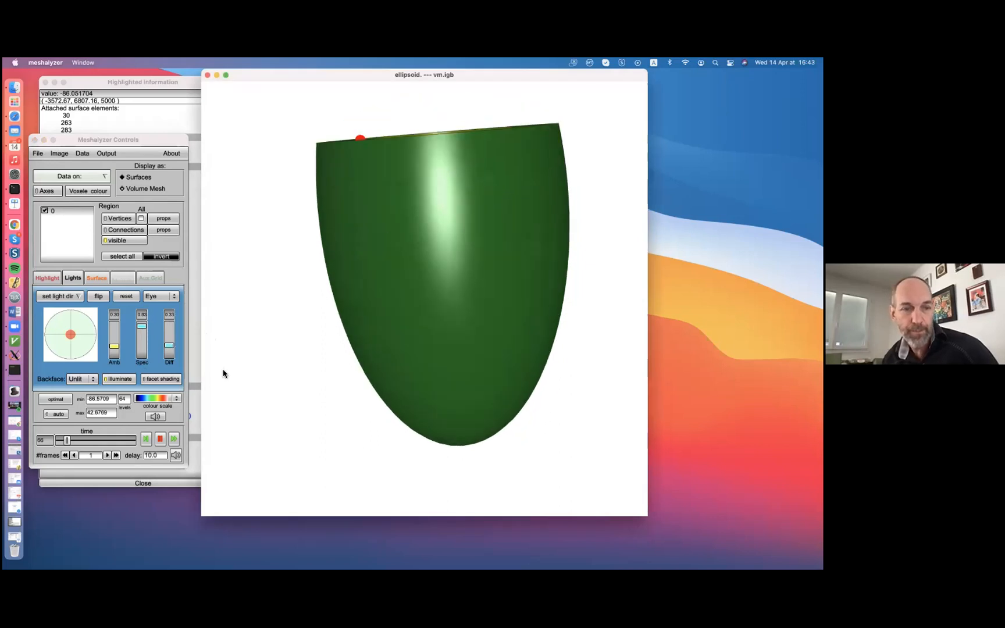
Turn on facet shading and inspect the faceted highlight on the epi surface
{"action": "left_click", "coordinate": [160, 377]}
{"action": "left_click_drag", "start_coordinate": [440, 252], "coordinate": [475, 459]}
{"action": "left_click_drag", "start_coordinate": [465, 265], "coordinate": [422, 541]}
Set the specular light to 0.29 and the diffuse light to 0.89, and check the ellipsoid's shading
{"action": "left_click", "coordinate": [145, 354]}
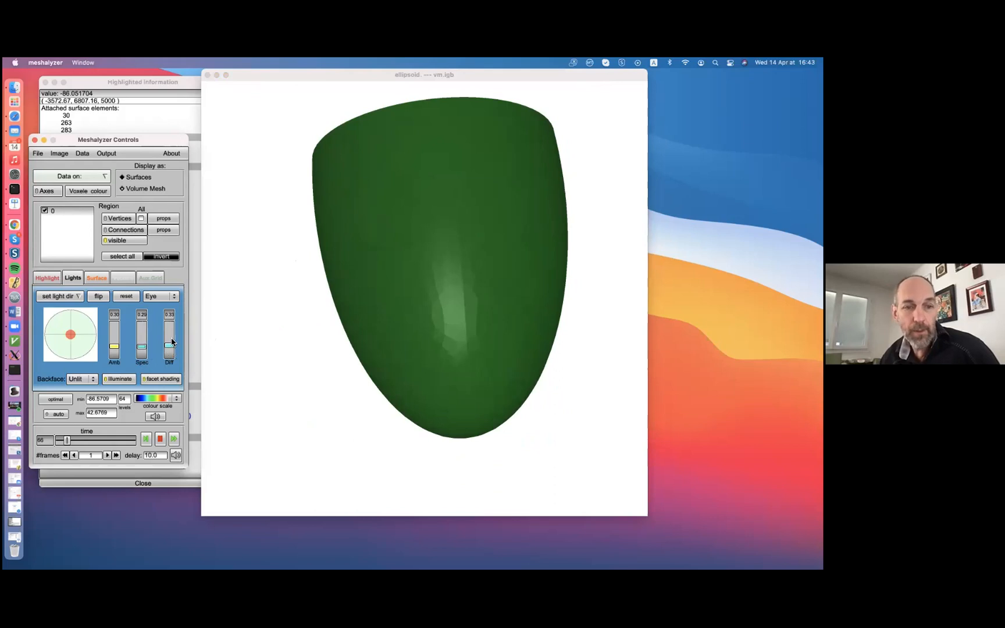
{"action": "left_click_drag", "start_coordinate": [172, 343], "coordinate": [171, 327]}
{"action": "left_click_drag", "start_coordinate": [449, 325], "coordinate": [409, 313]}
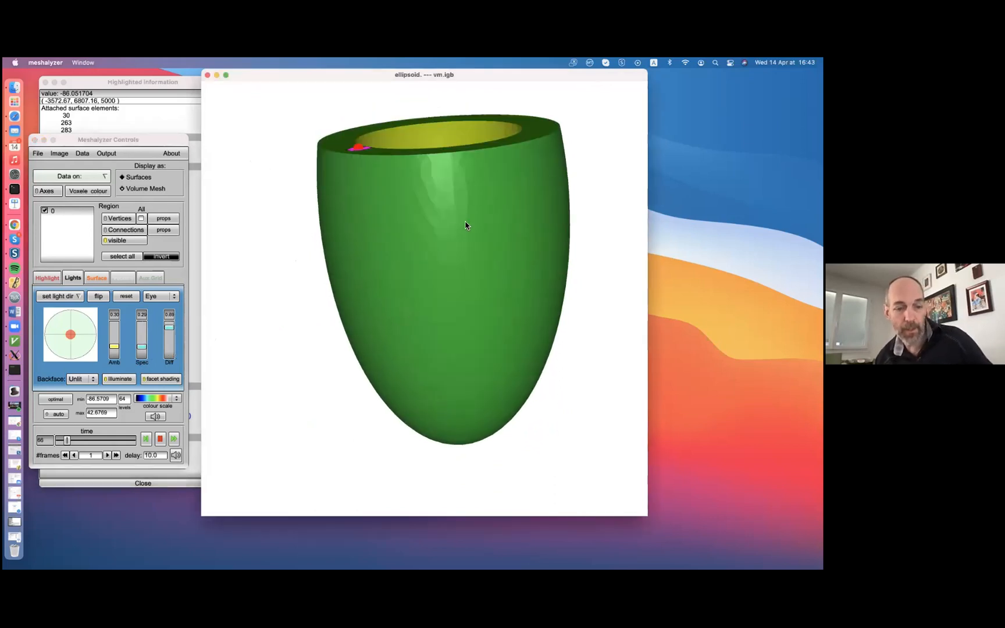
Display the data on ALL mesh elements and inspect the colour-mapped ellipsoid
{"action": "left_click", "coordinate": [81, 176]}
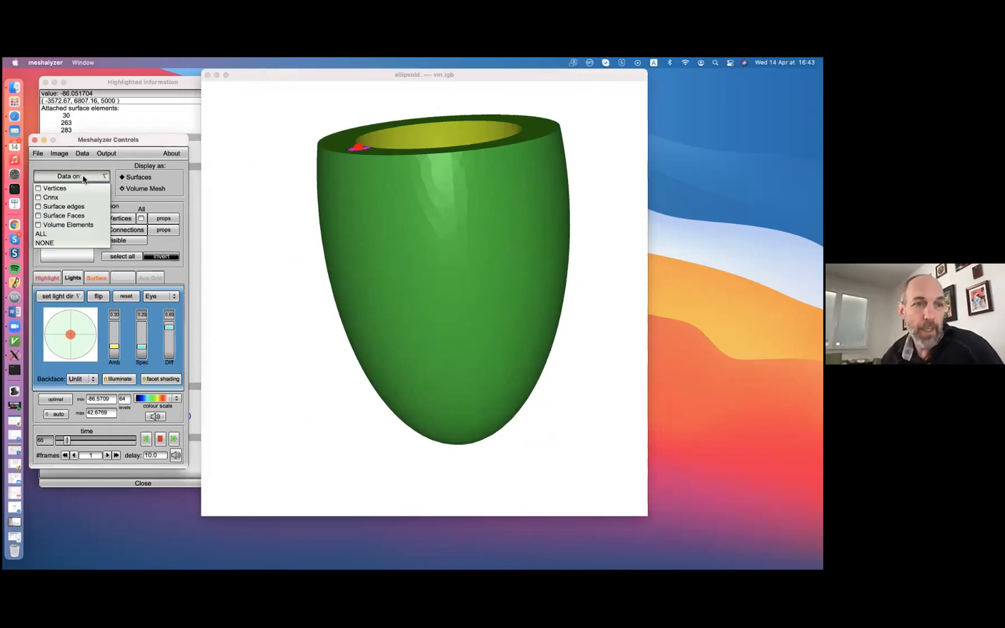
{"action": "left_click", "coordinate": [42, 234]}
{"action": "left_click_drag", "start_coordinate": [516, 224], "coordinate": [229, 226]}
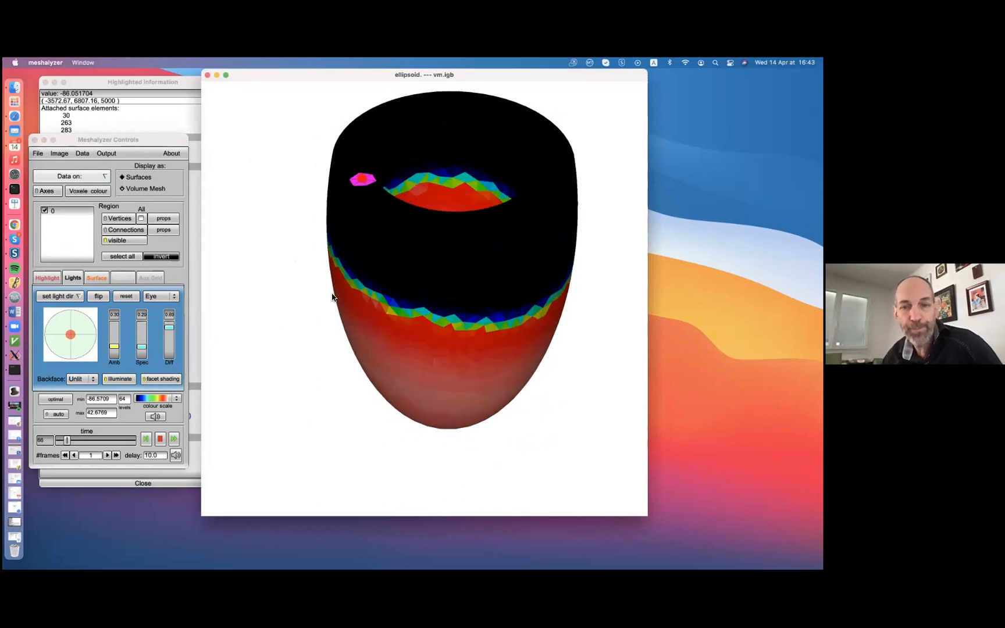
{"action": "left_click_drag", "start_coordinate": [406, 324], "coordinate": [464, 230]}
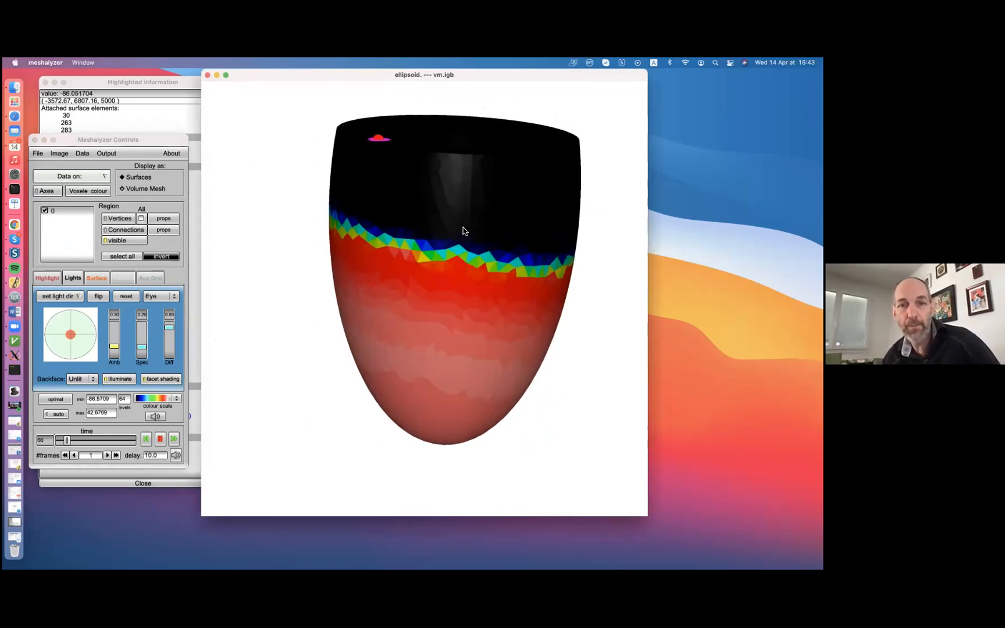
Try three colour scales on the data: a blue-to-red rainbow, a black-purple-cream one and a purple-green-yellow one
{"action": "left_click", "coordinate": [152, 398]}
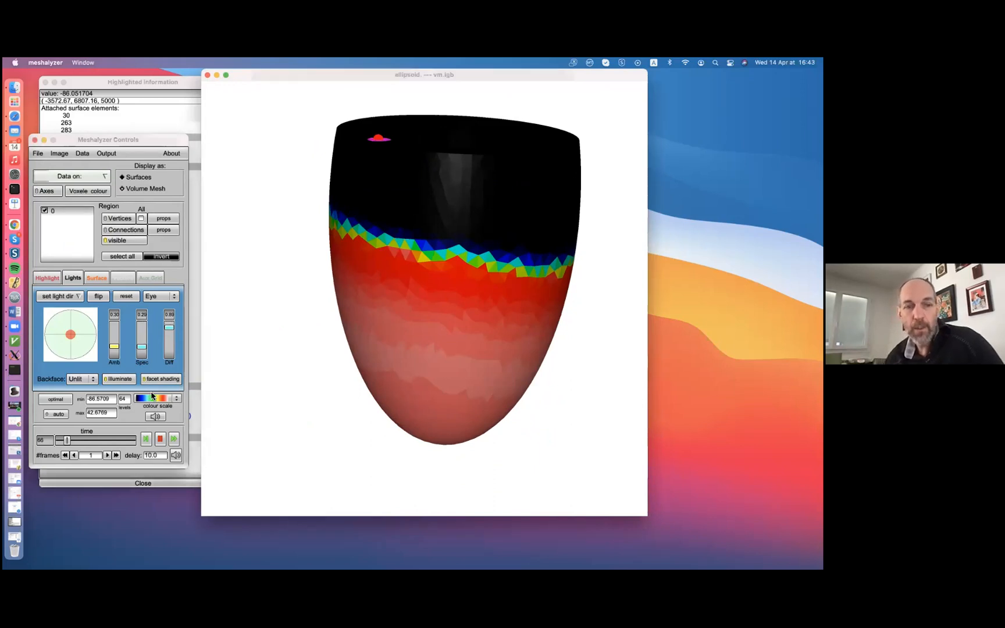
{"action": "left_click", "coordinate": [151, 399]}
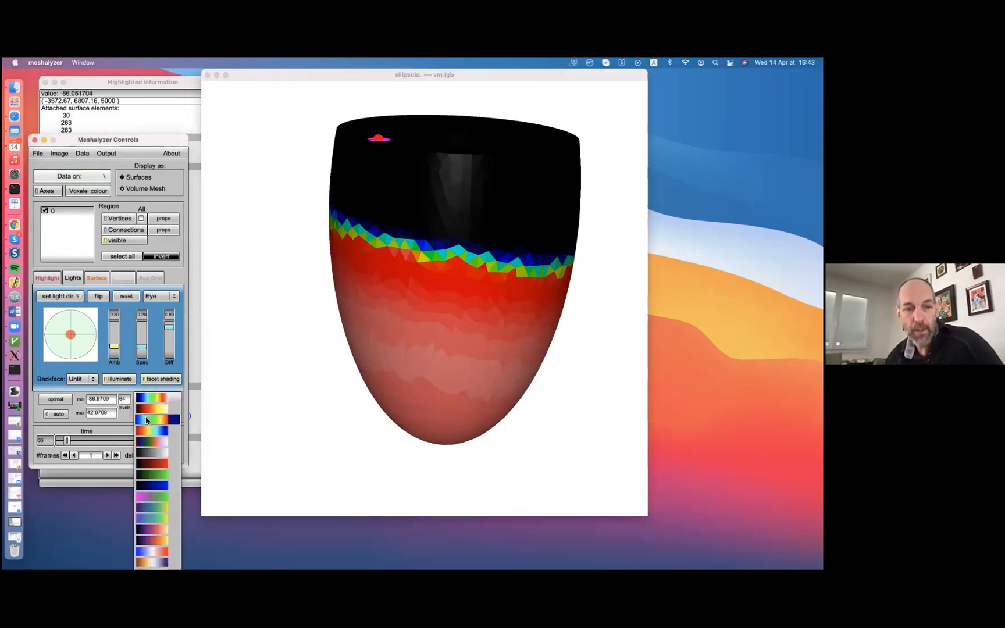
{"action": "left_click", "coordinate": [152, 416]}
{"action": "left_click", "coordinate": [152, 398]}
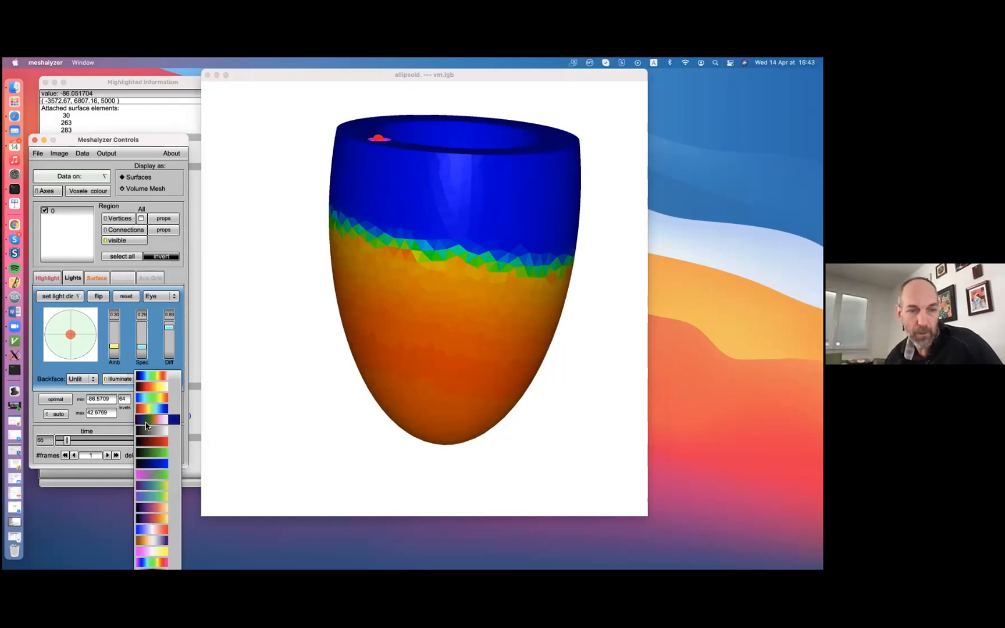
{"action": "left_click", "coordinate": [154, 508]}
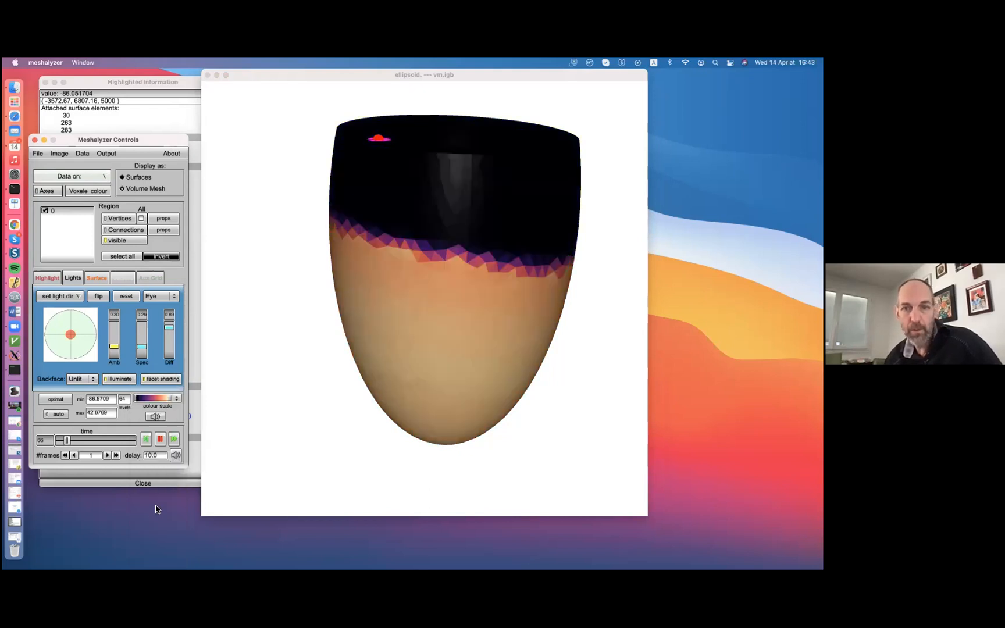
{"action": "left_click", "coordinate": [166, 399]}
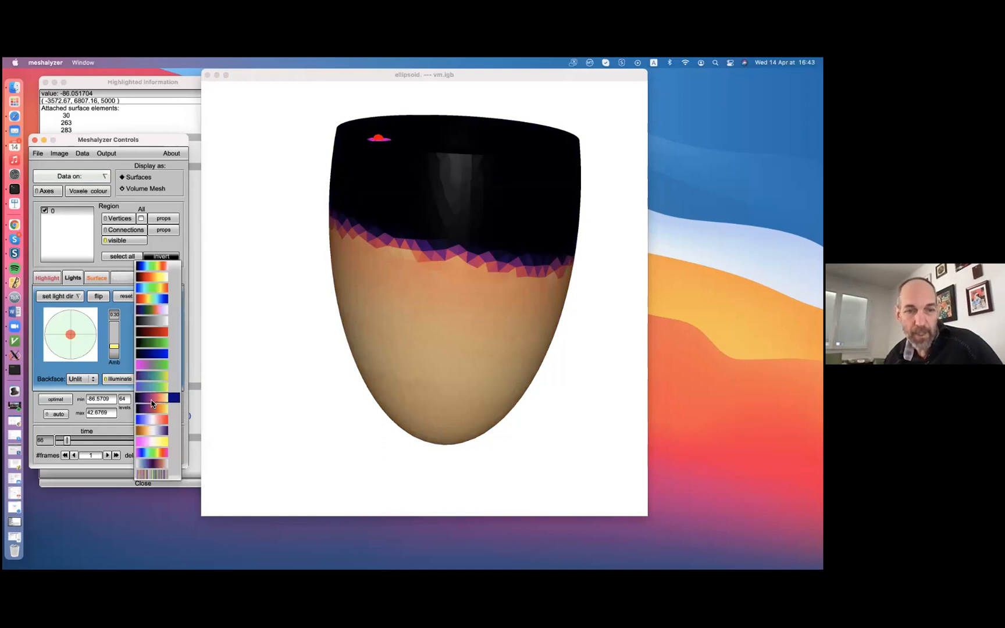
{"action": "left_click", "coordinate": [151, 387]}
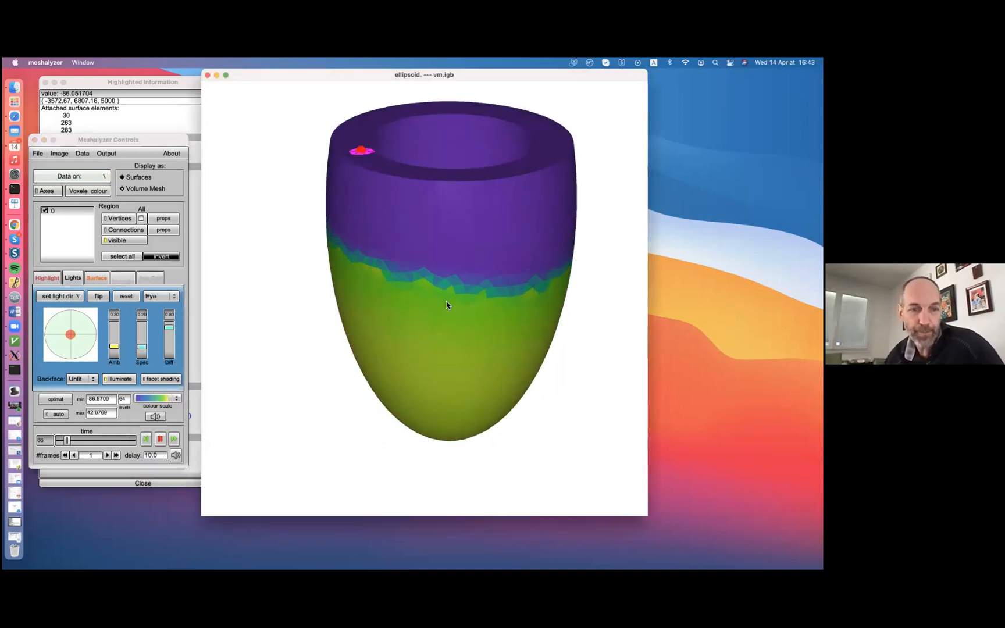
Toggle facet shading to compare, leave it off, and apply the multicolour scale running from black to white
{"action": "left_click", "coordinate": [155, 379]}
{"action": "left_click", "coordinate": [156, 378]}
{"action": "left_click", "coordinate": [156, 378]}
{"action": "left_click", "coordinate": [156, 379]}
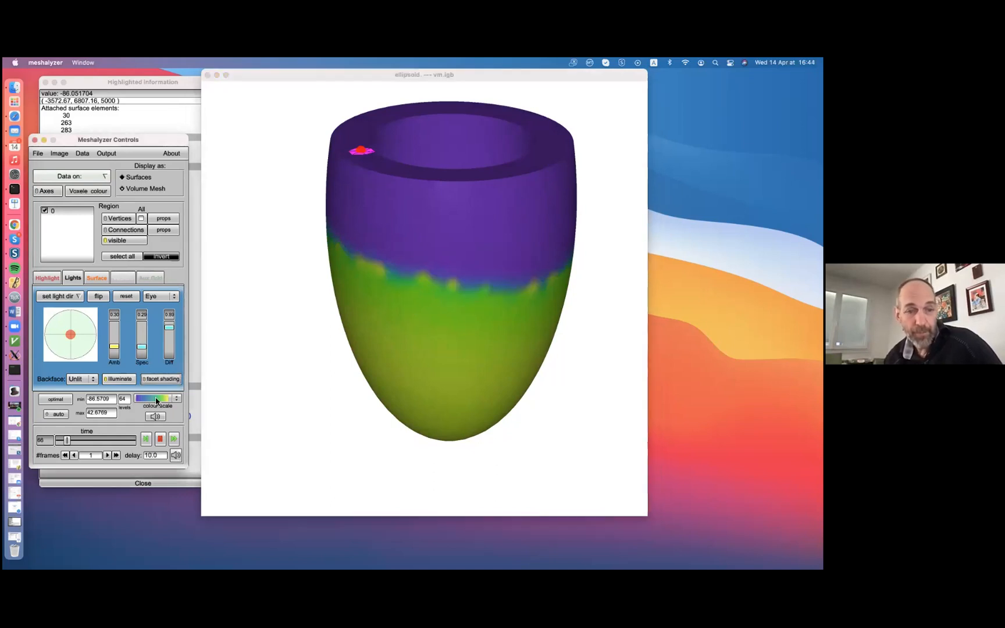
{"action": "left_click", "coordinate": [156, 398]}
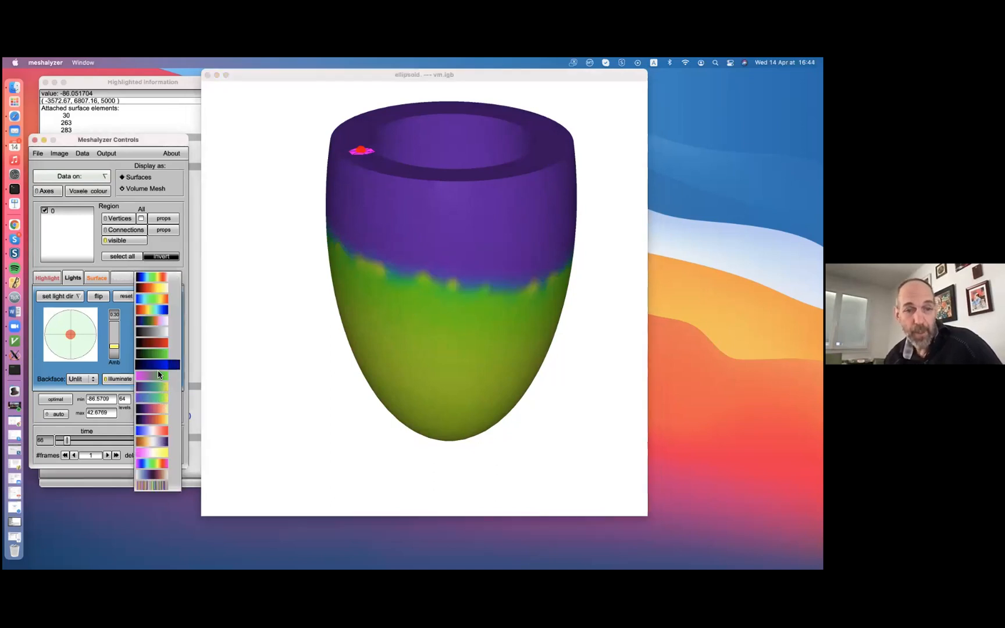
{"action": "left_click", "coordinate": [155, 323]}
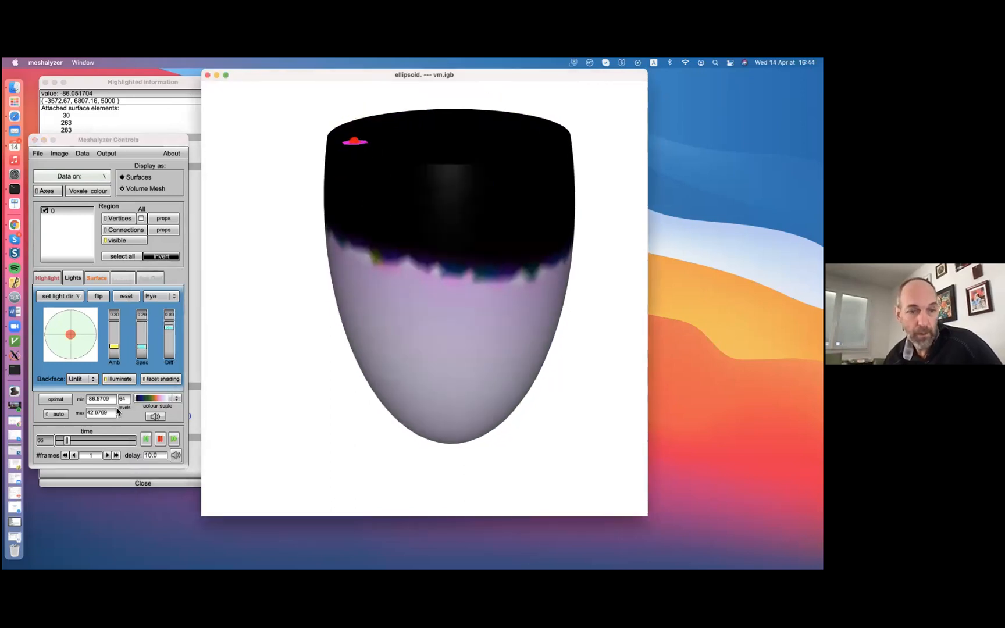
Step the time forward a few frames and close the Highlighted information window
{"action": "left_click", "coordinate": [70, 440]}
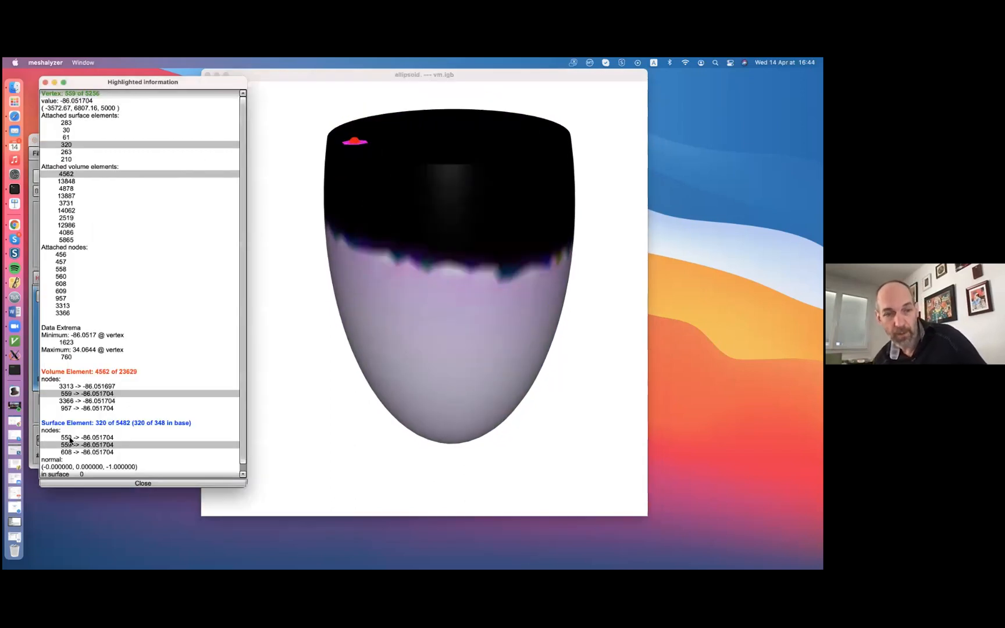
{"action": "left_click", "coordinate": [34, 407]}
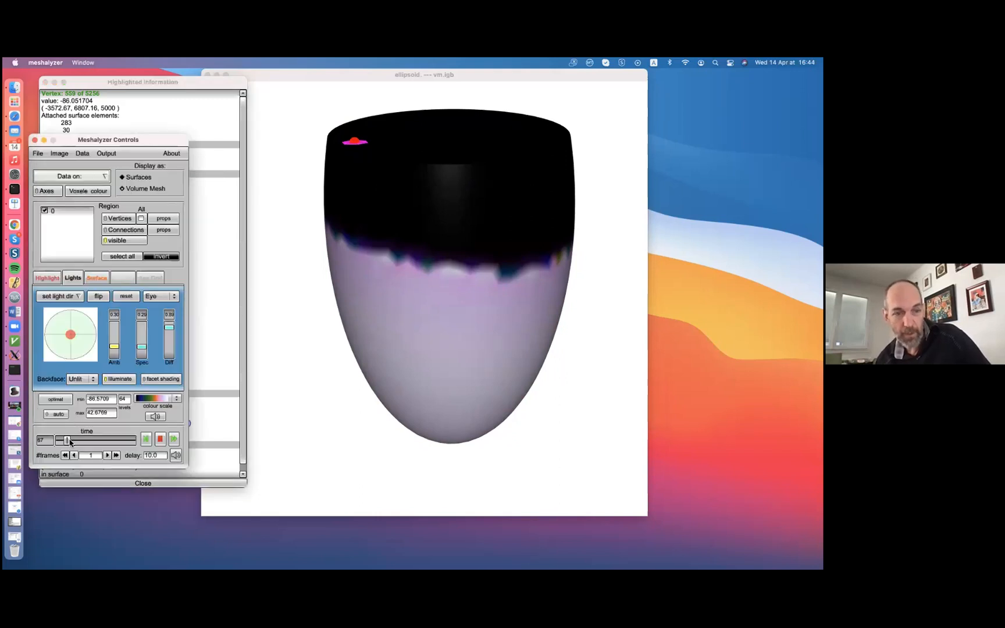
{"action": "left_click", "coordinate": [70, 440]}
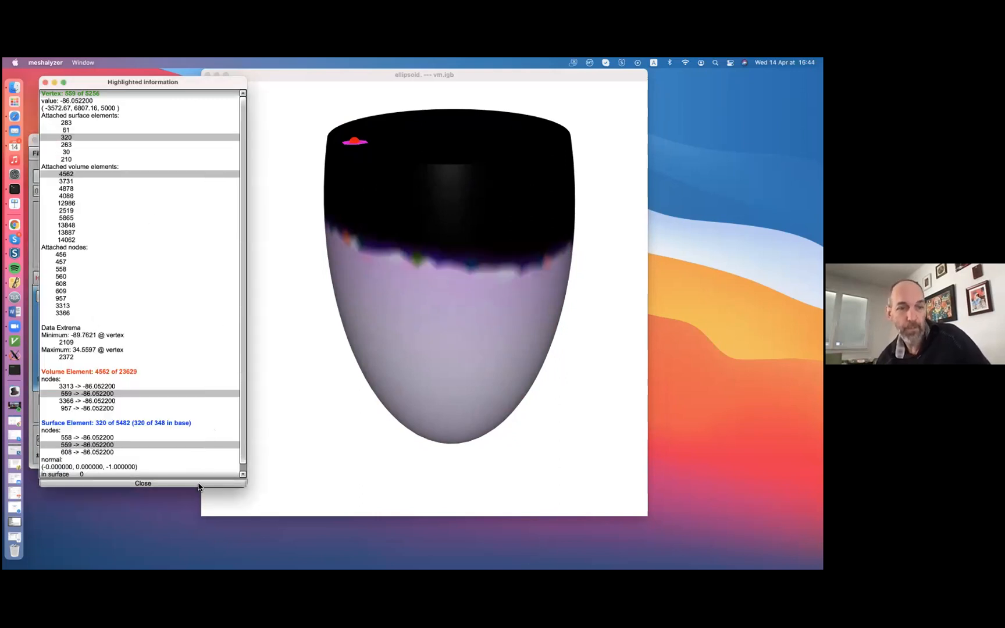
{"action": "left_click", "coordinate": [195, 484]}
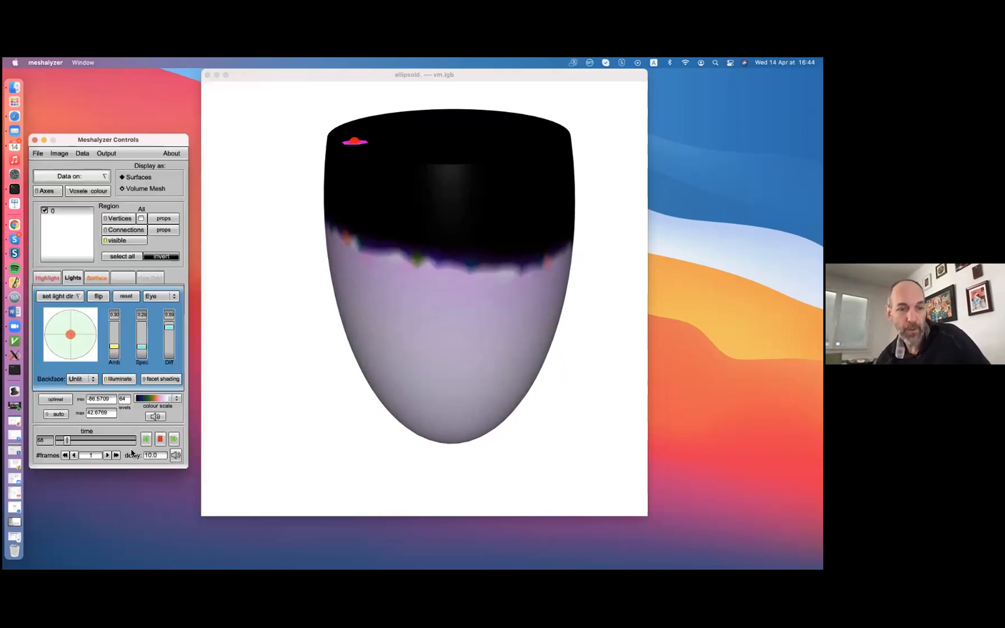
Advance the time a little further, and jump to a much later frame
{"action": "left_click", "coordinate": [70, 441]}
{"action": "left_click", "coordinate": [70, 440]}
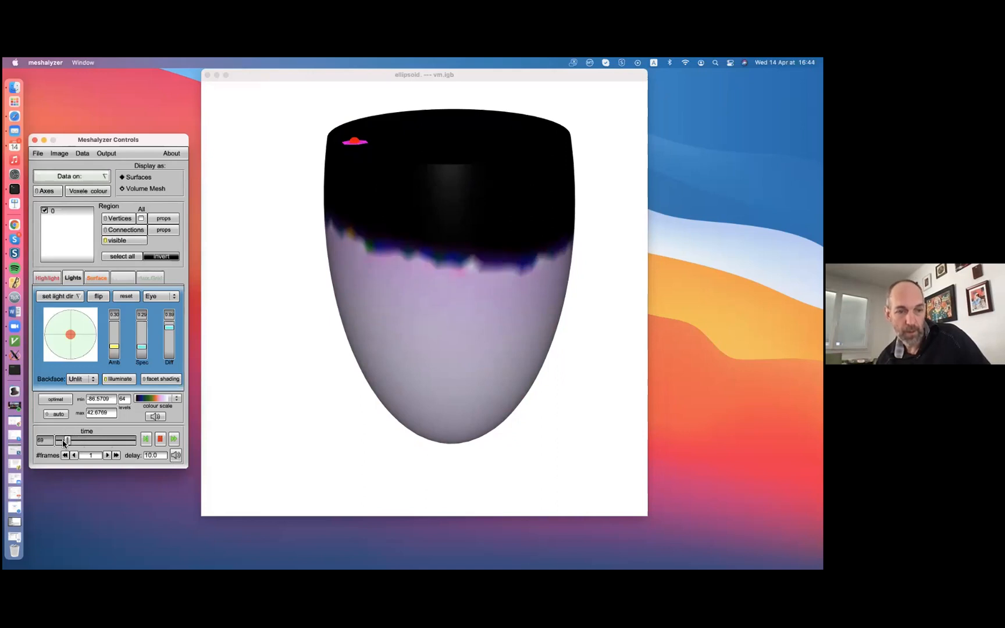
{"action": "left_click", "coordinate": [107, 441]}
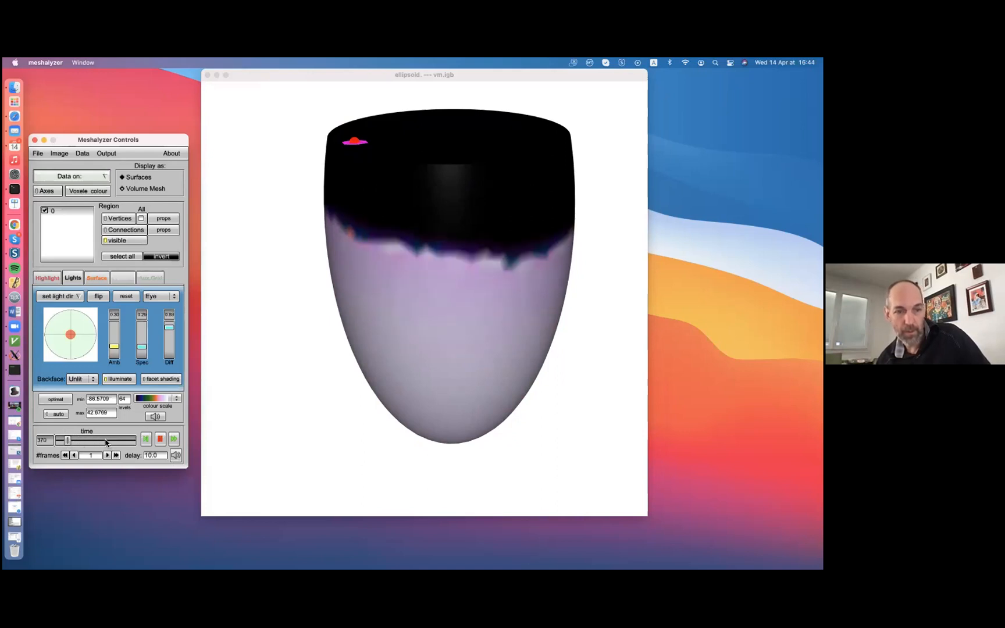
Move the time back to frame 70 and turn on data opacity for the surface faces
{"action": "left_click_drag", "start_coordinate": [104, 442], "coordinate": [65, 446]}
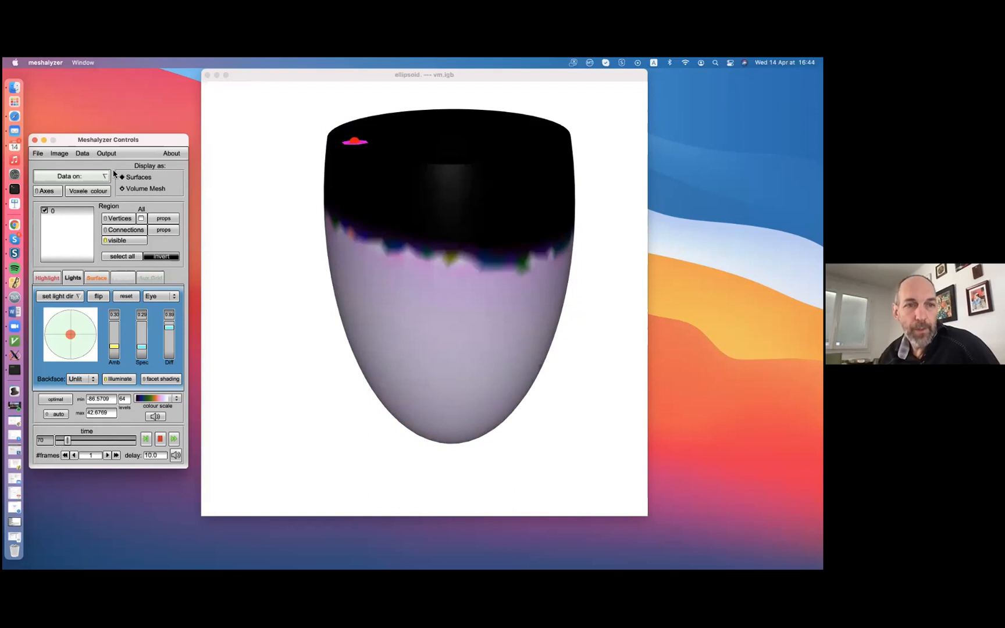
{"action": "left_click", "coordinate": [83, 154]}
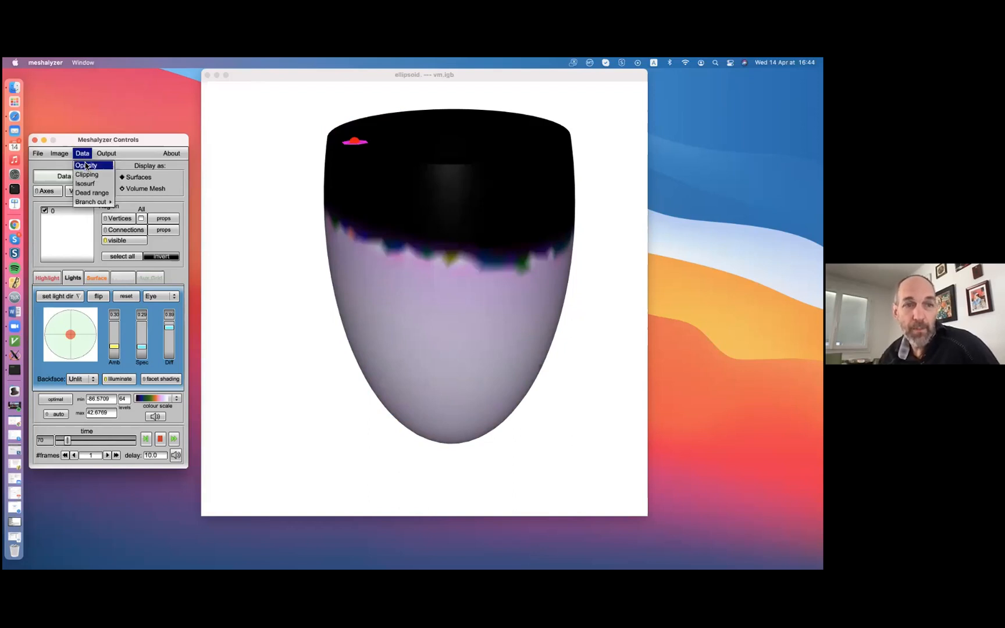
{"action": "left_click", "coordinate": [85, 165]}
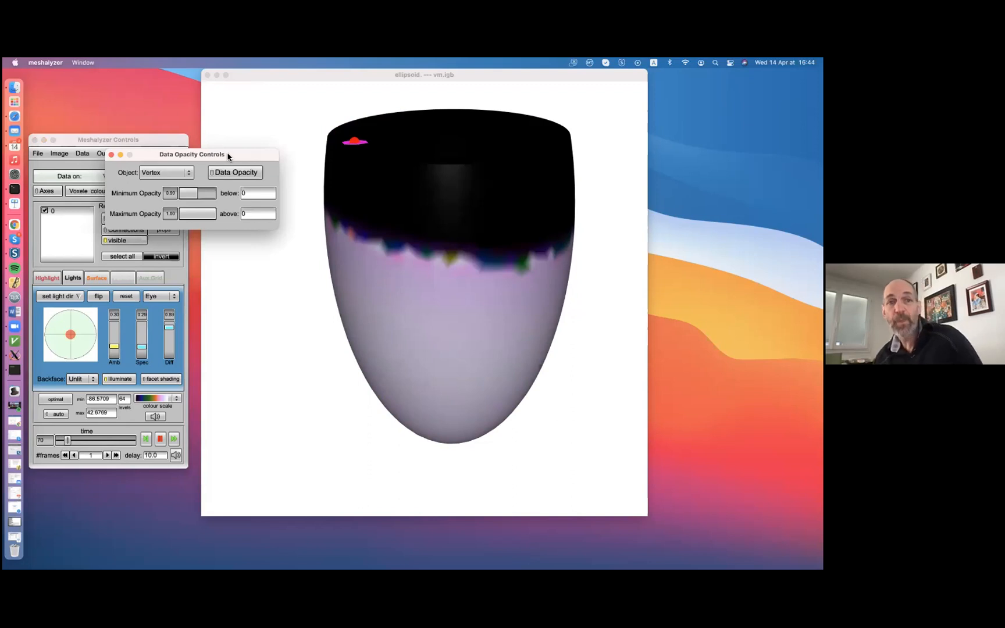
{"action": "left_click", "coordinate": [177, 174]}
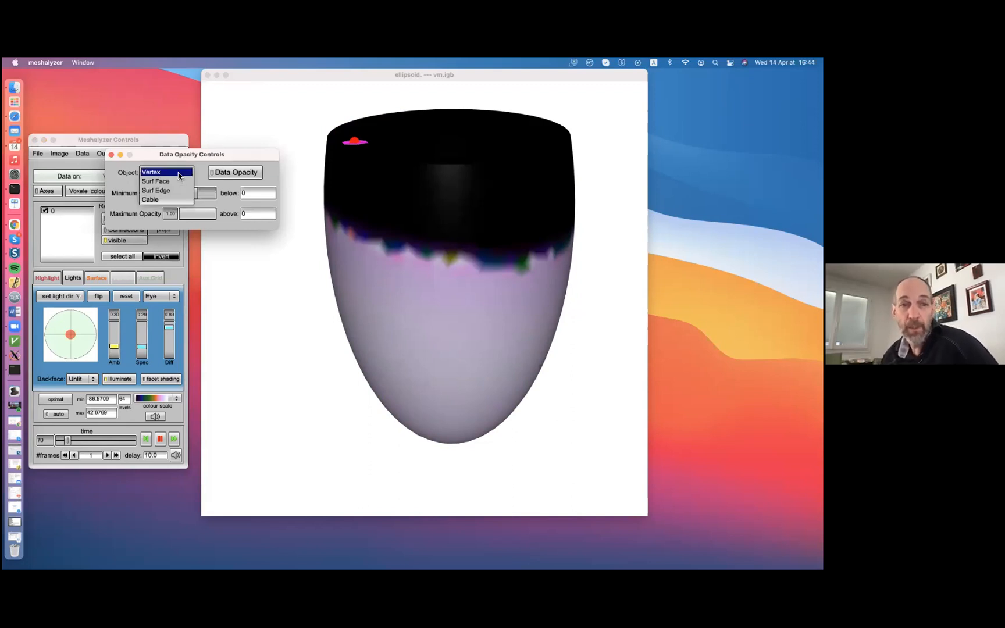
{"action": "left_click", "coordinate": [174, 182]}
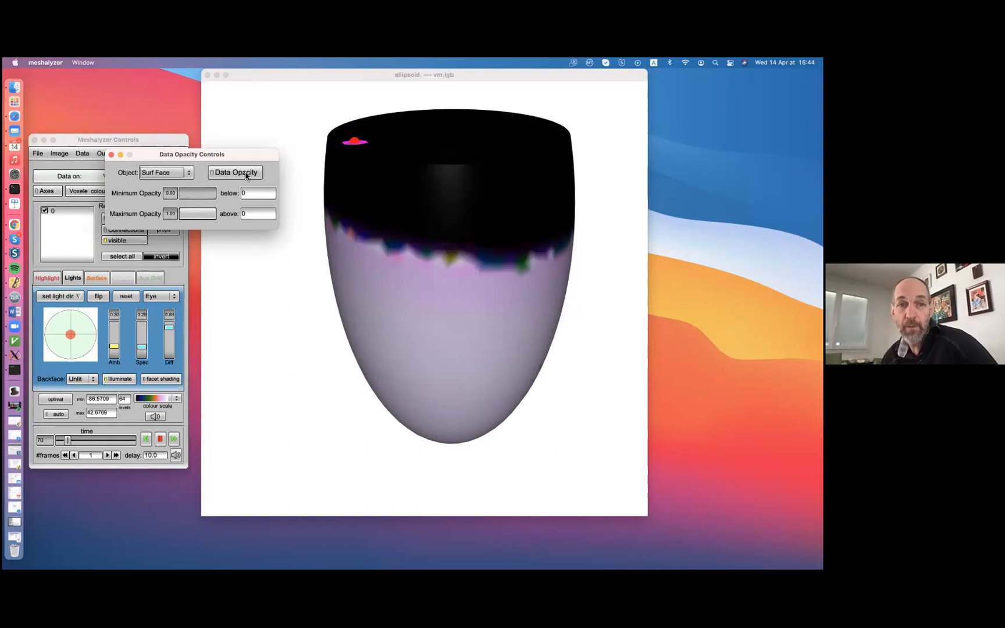
{"action": "left_click", "coordinate": [245, 174]}
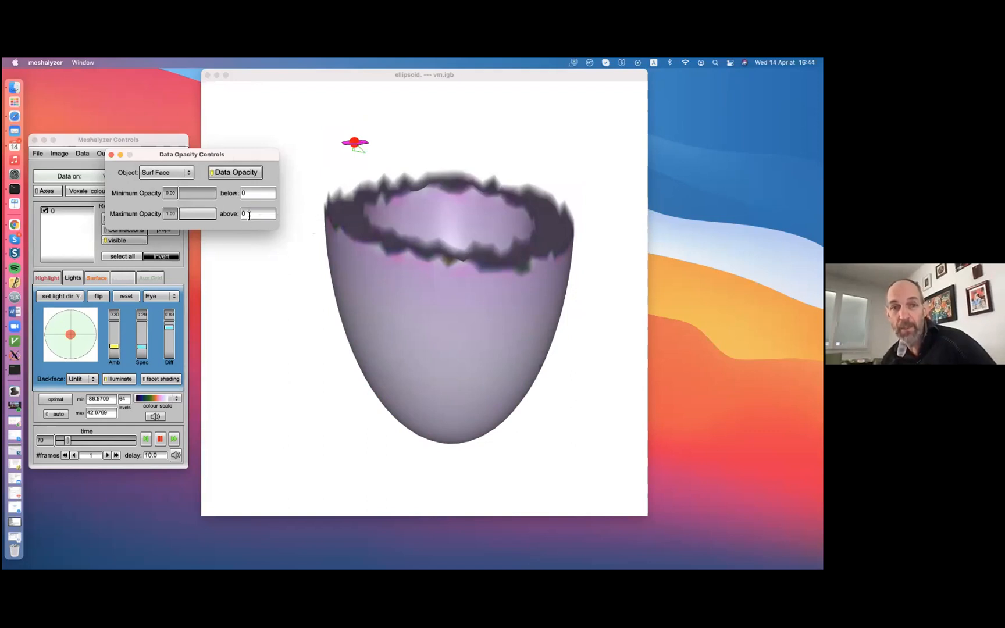
Raise the surface faces' minimum data opacity to about 0.3 and tilt the mesh to inspect the semi-transparent region
{"action": "left_click", "coordinate": [453, 273]}
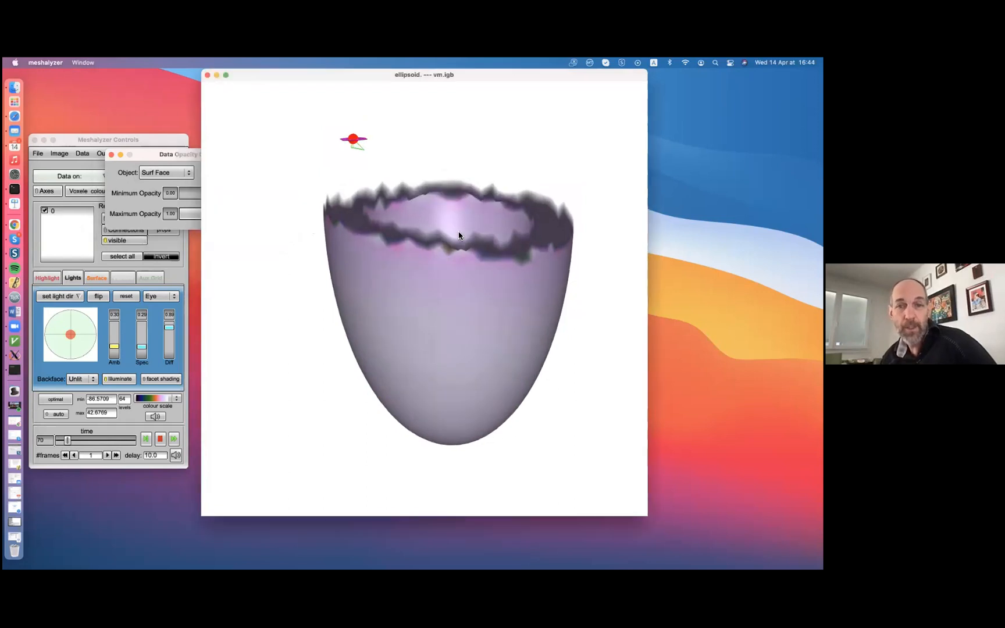
{"action": "left_click", "coordinate": [88, 137]}
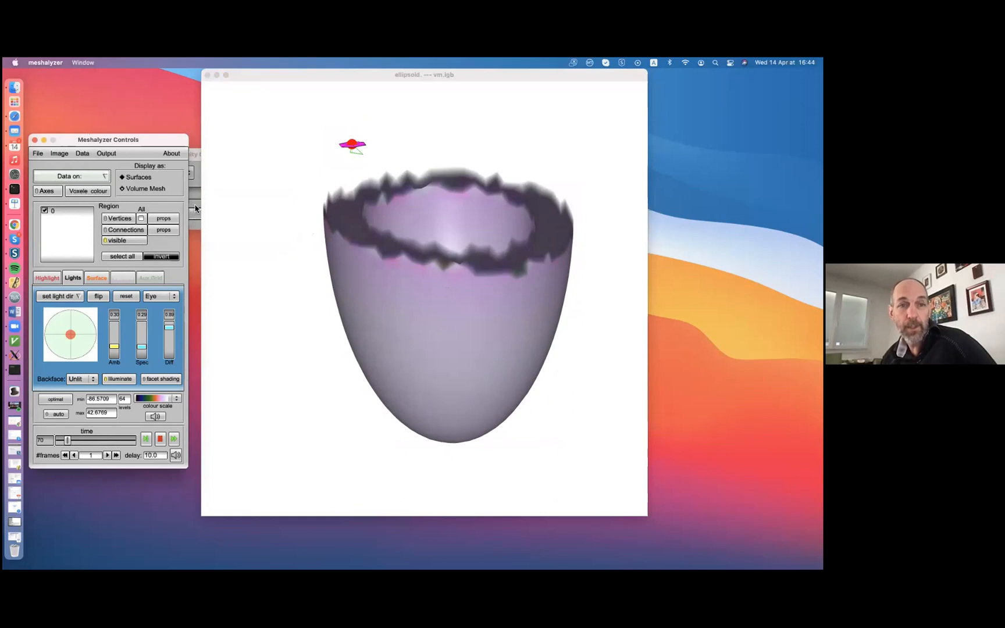
{"action": "left_click", "coordinate": [195, 206]}
{"action": "left_click", "coordinate": [192, 193]}
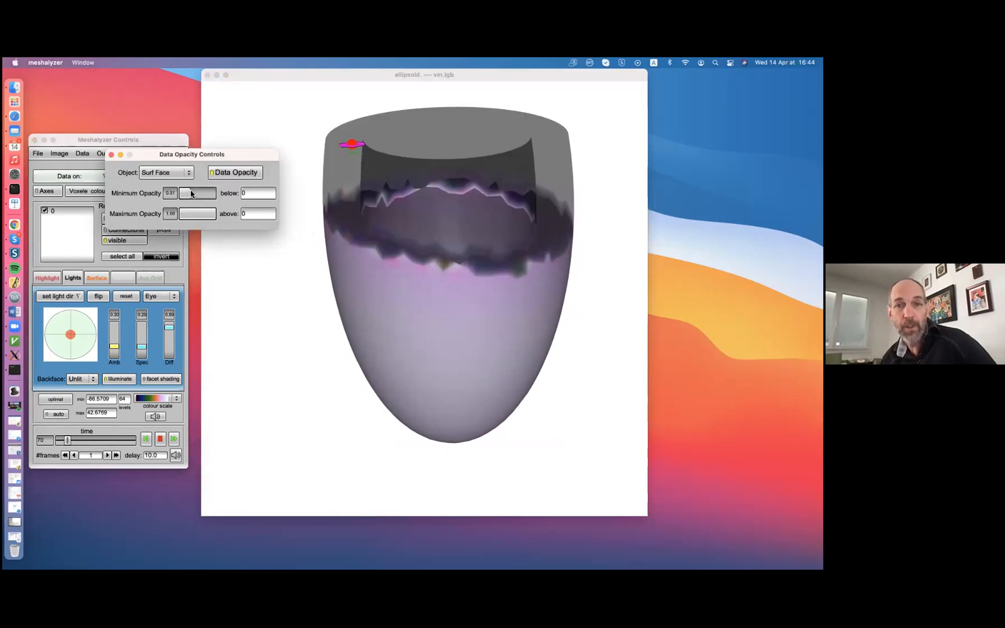
{"action": "left_click", "coordinate": [480, 227]}
{"action": "left_click_drag", "start_coordinate": [480, 227], "coordinate": [221, 235]}
{"action": "left_click", "coordinate": [126, 203]}
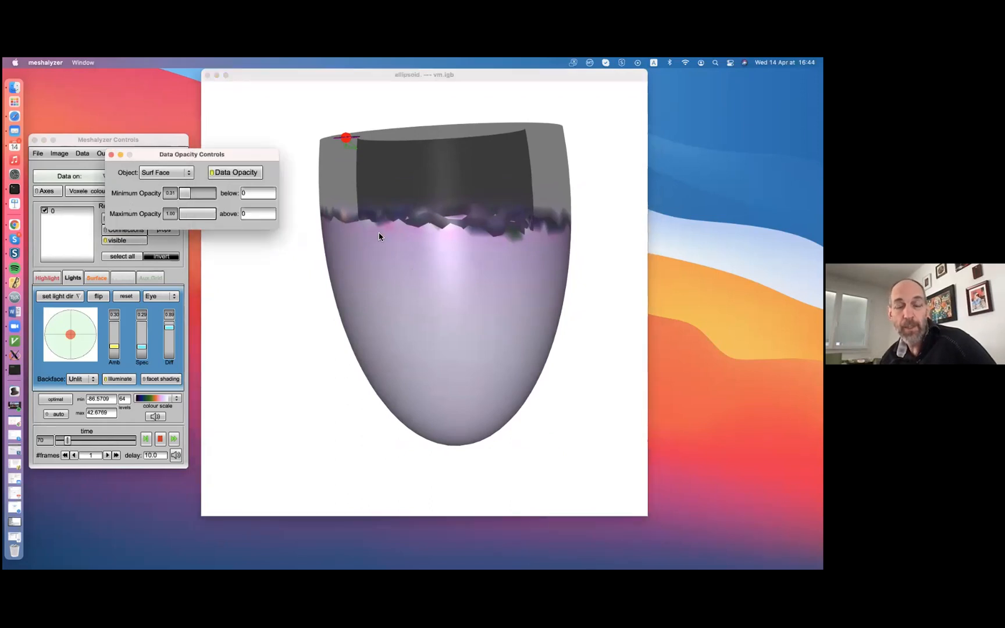
Keep Surf Face as the opacity object and set the thresholds to minimum below -40 and maximum above 20
{"action": "left_click", "coordinate": [160, 172]}
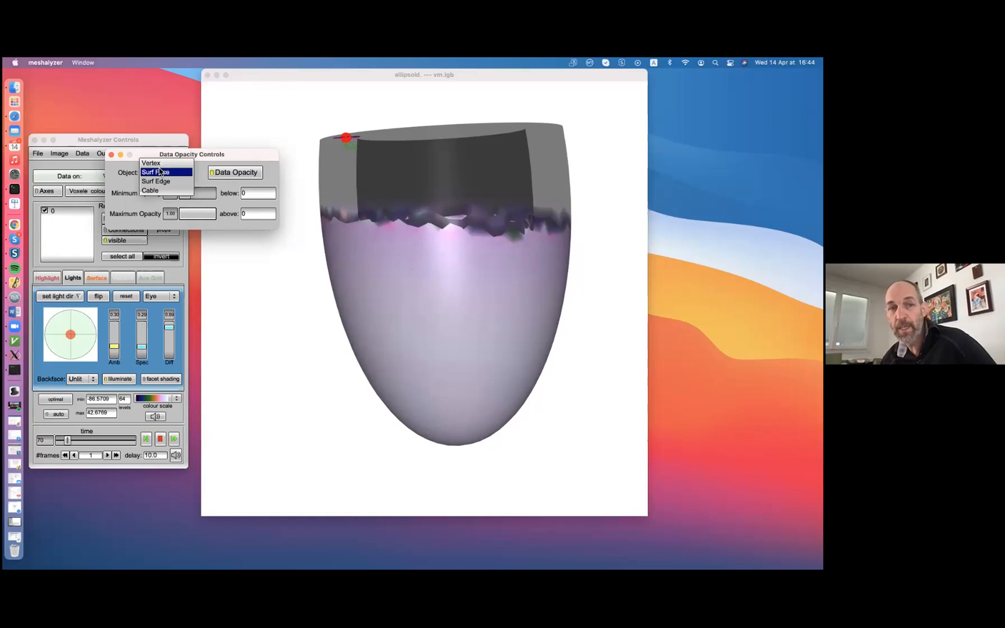
{"action": "left_click", "coordinate": [160, 172]}
{"action": "left_click", "coordinate": [240, 317]}
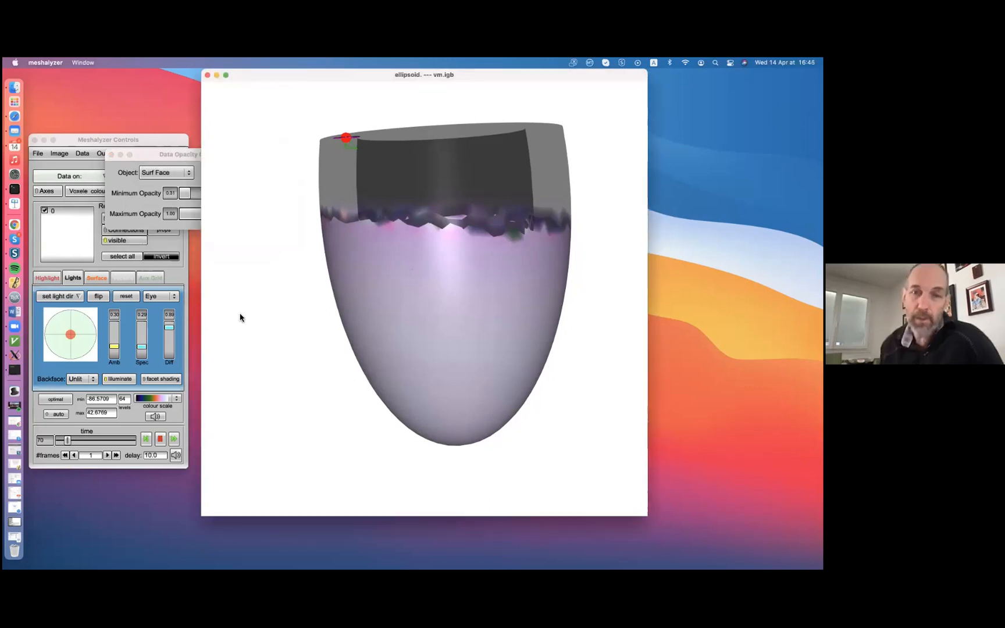
{"action": "left_click_drag", "start_coordinate": [429, 303], "coordinate": [442, 332]}
{"action": "left_click", "coordinate": [138, 212]}
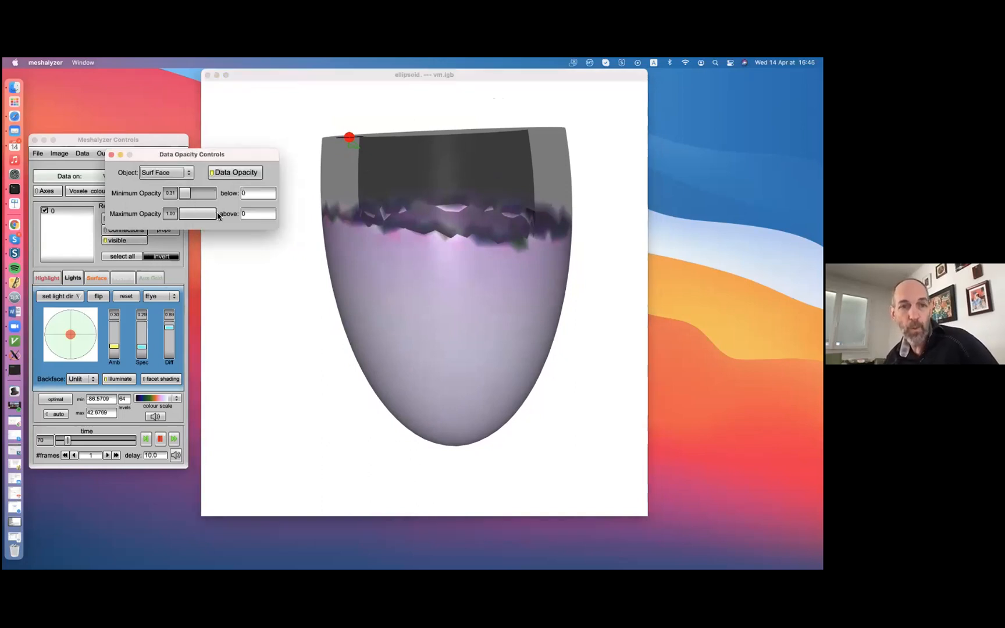
{"action": "left_click", "coordinate": [253, 200]}
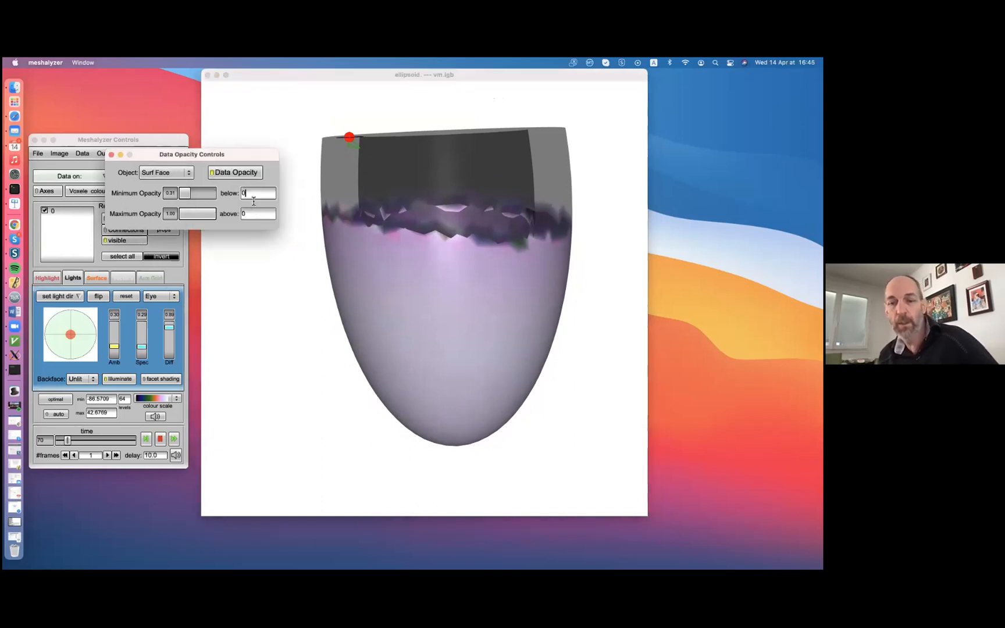
{"action": "type", "text": "-40"}
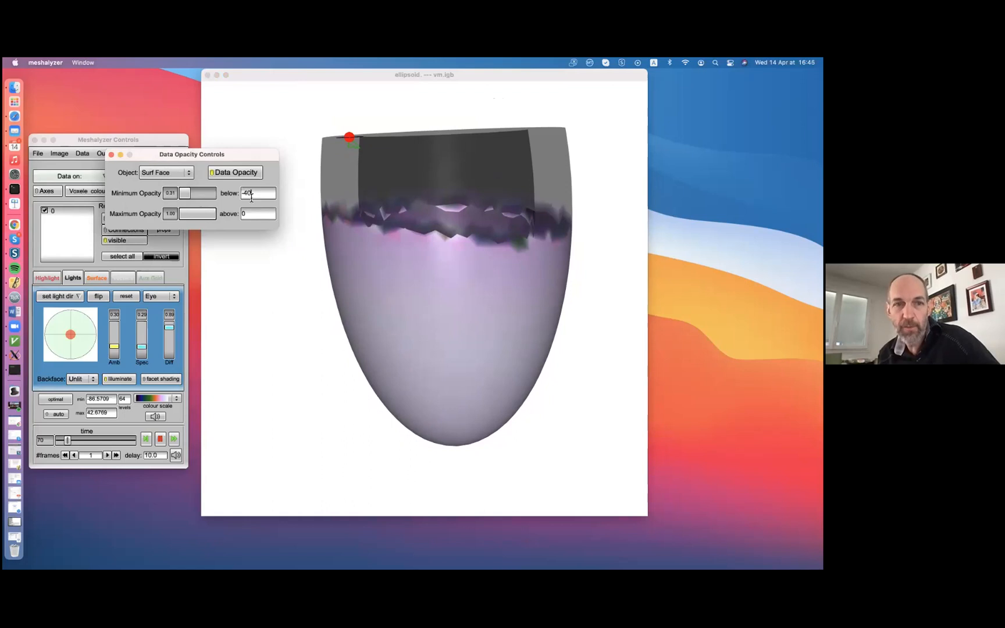
{"action": "left_click", "coordinate": [256, 218]}
{"action": "type", "text": "20"}
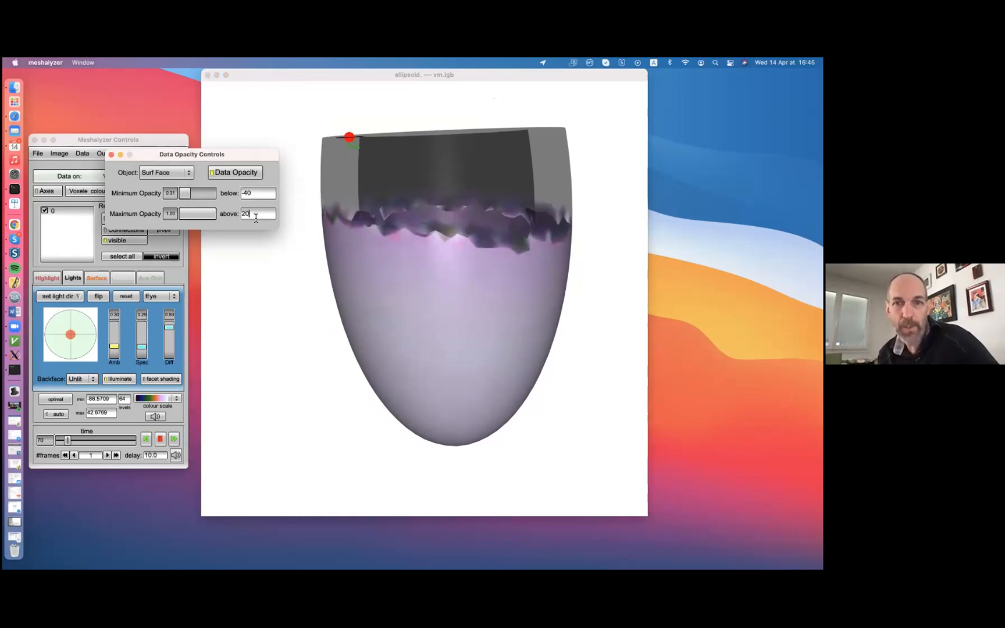
Inspect the opacity transition from a few angles and advance the time to frame 300
{"action": "left_click", "coordinate": [410, 295]}
{"action": "left_click", "coordinate": [130, 165]}
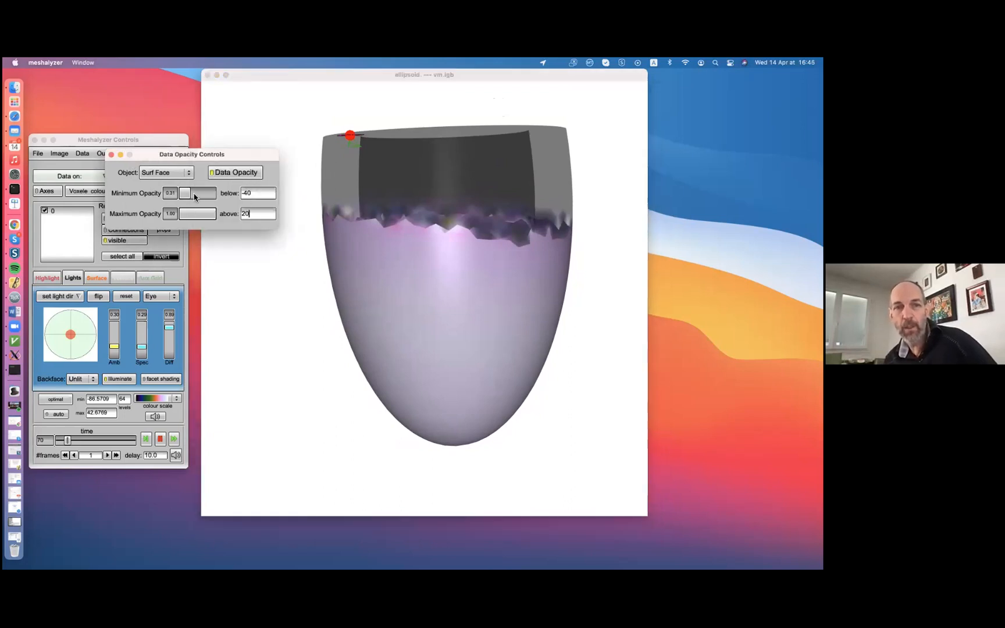
{"action": "left_click", "coordinate": [441, 289]}
{"action": "left_click_drag", "start_coordinate": [440, 289], "coordinate": [407, 336]}
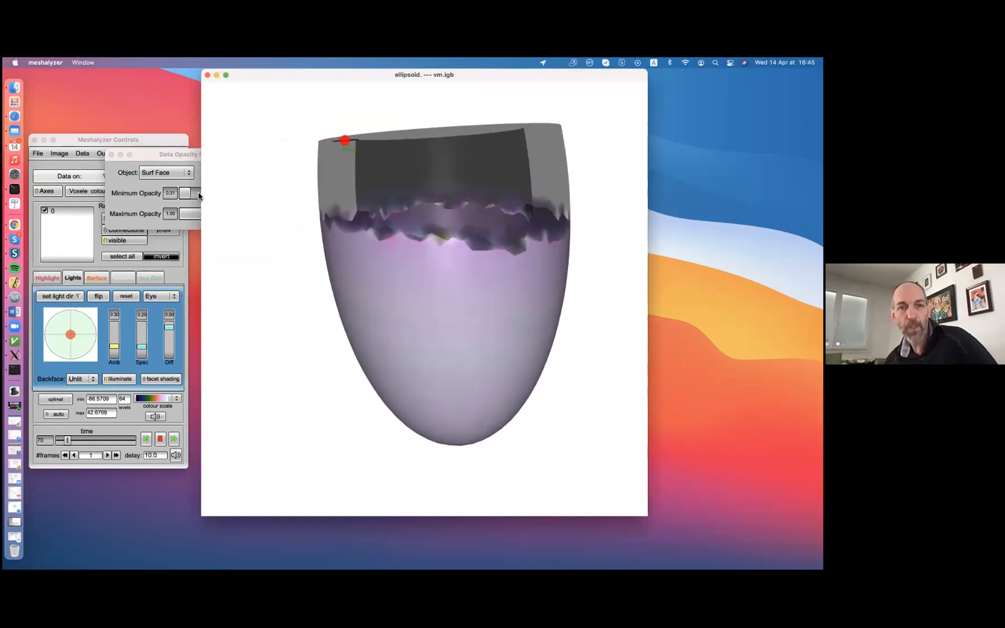
{"action": "left_click", "coordinate": [166, 194]}
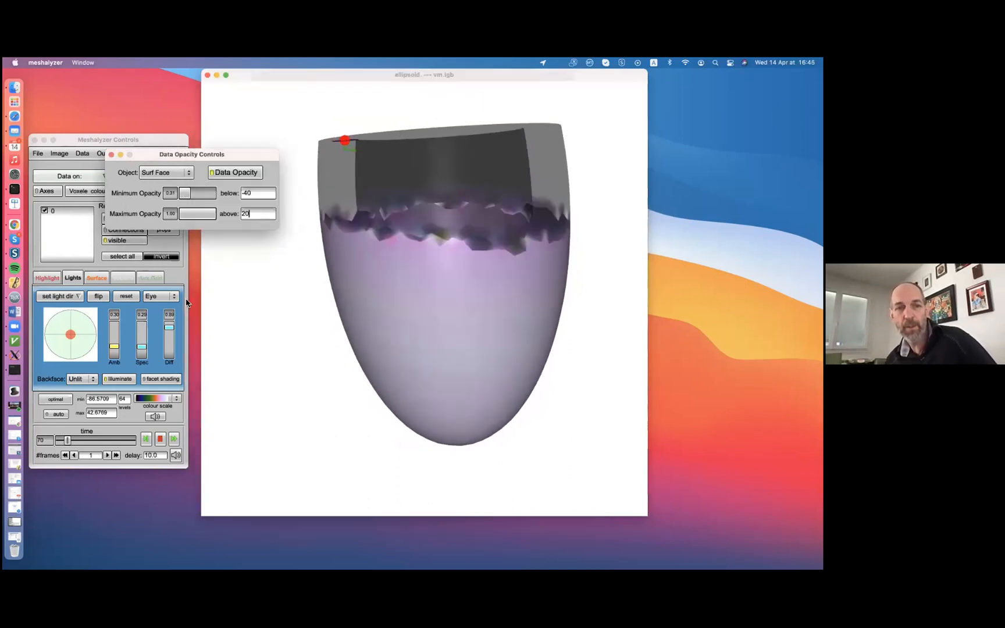
{"action": "left_click_drag", "start_coordinate": [68, 442], "coordinate": [96, 441]}
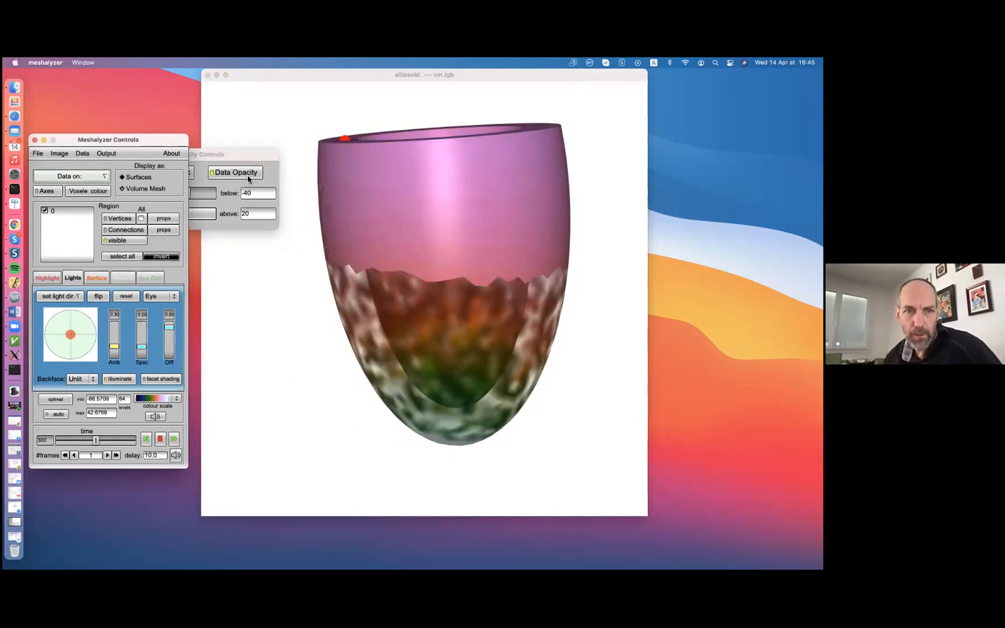
Turn off data opacity for the surface faces and close the Data Opacity Controls window
{"action": "left_click", "coordinate": [263, 164]}
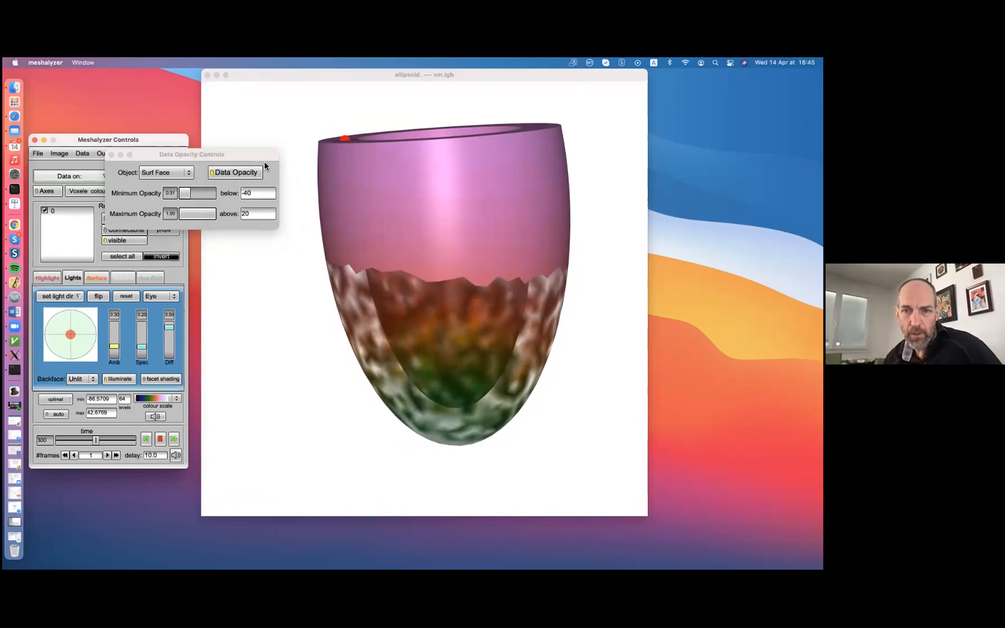
{"action": "left_click", "coordinate": [232, 175]}
{"action": "left_click", "coordinate": [112, 154]}
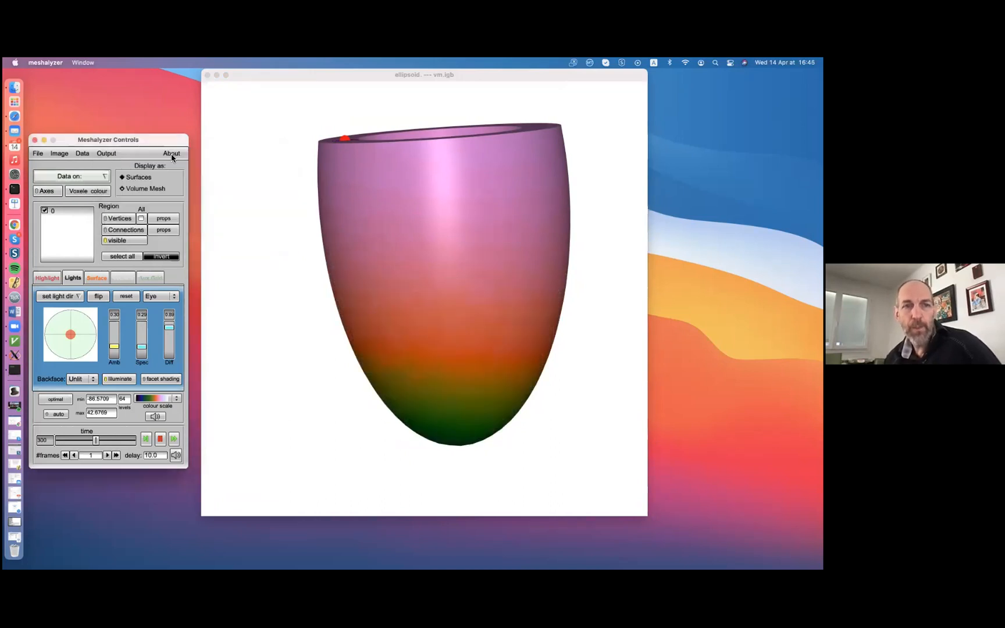
Open the dead range settings beside the controls and enable dead data, the maximum valid limit and the ignore NaN option
{"action": "left_click", "coordinate": [82, 154]}
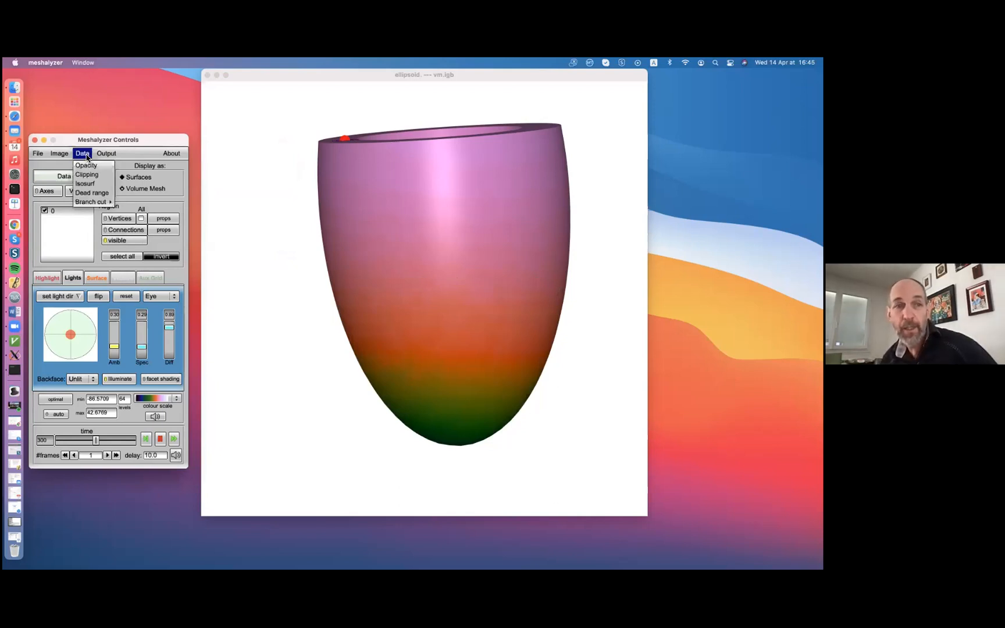
{"action": "left_click", "coordinate": [93, 193]}
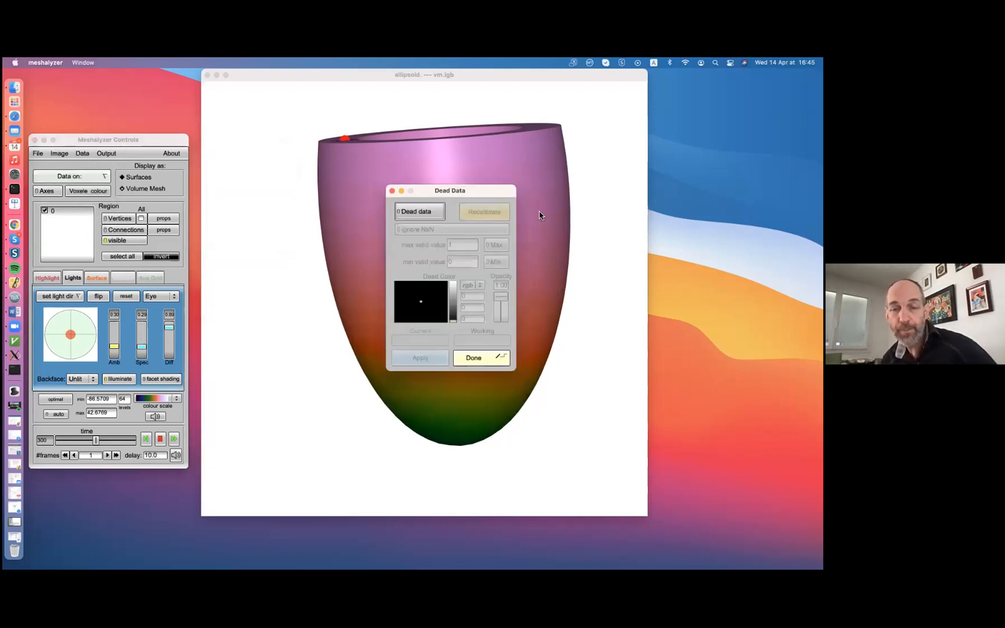
{"action": "left_click_drag", "start_coordinate": [509, 194], "coordinate": [288, 171]}
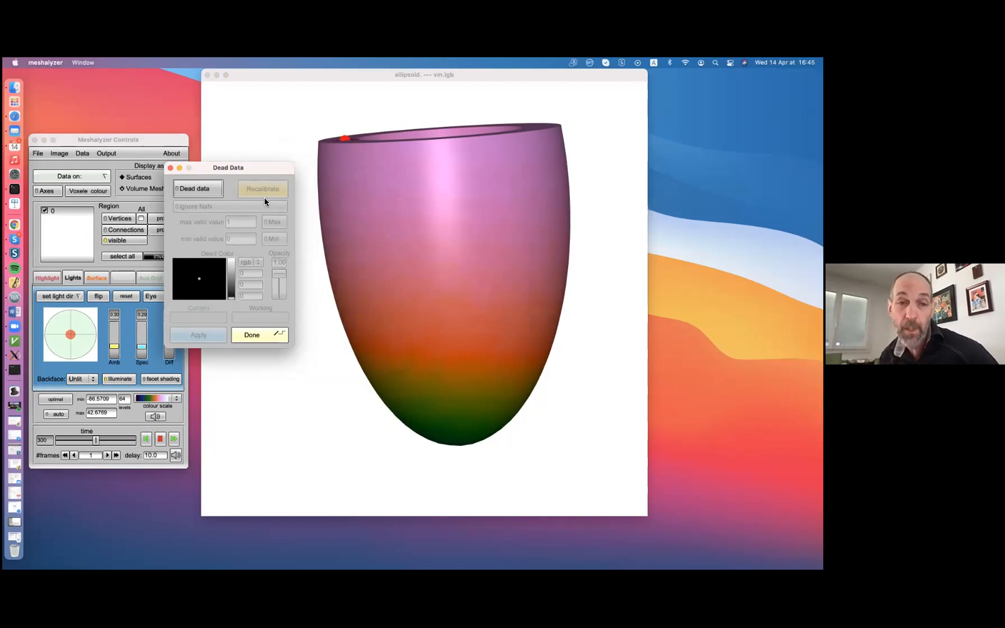
{"action": "left_click", "coordinate": [210, 190]}
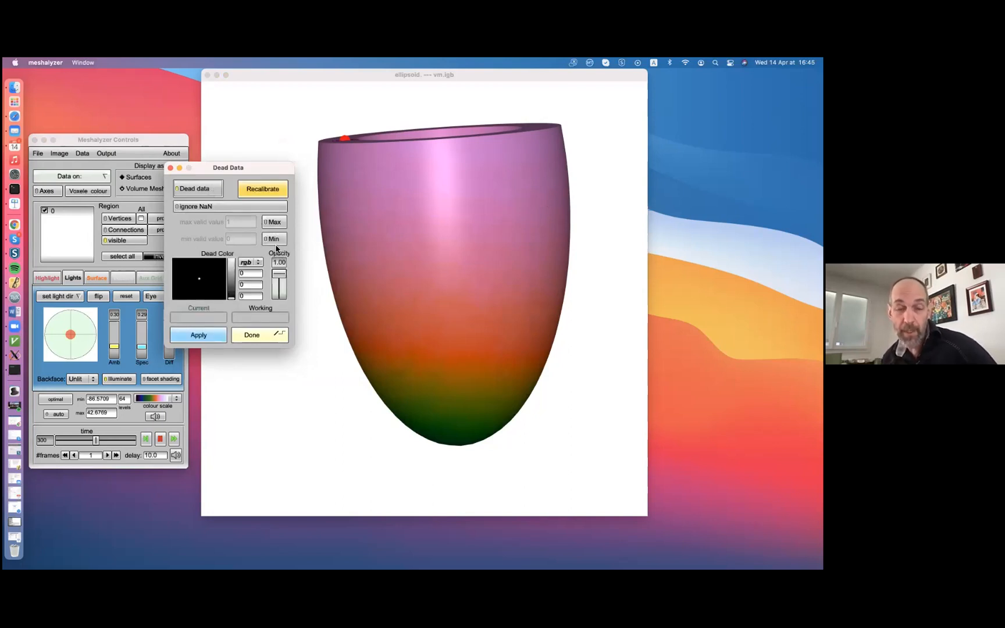
{"action": "left_click", "coordinate": [279, 224]}
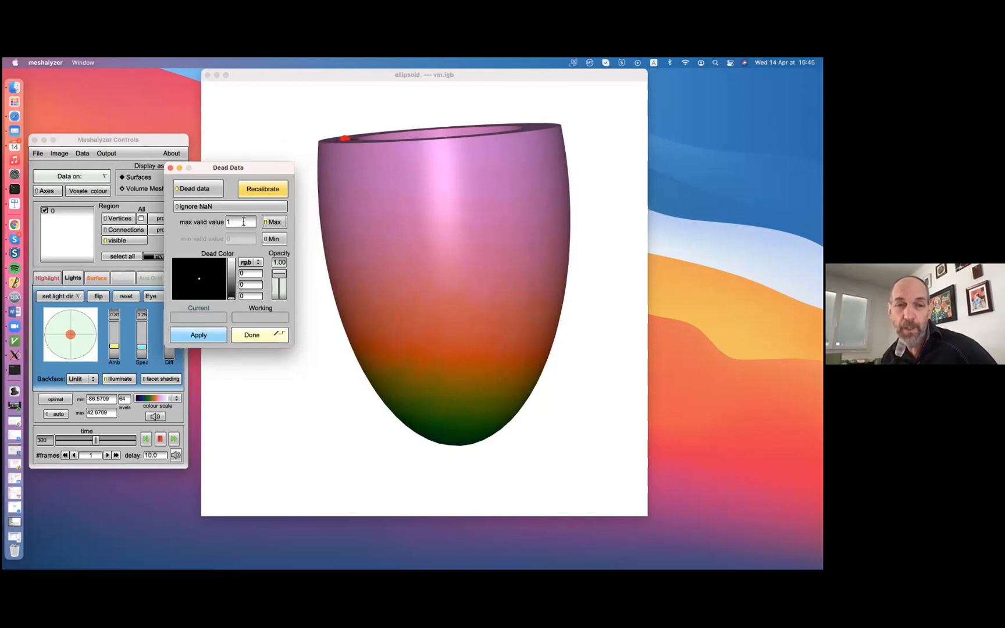
{"action": "left_click", "coordinate": [215, 206]}
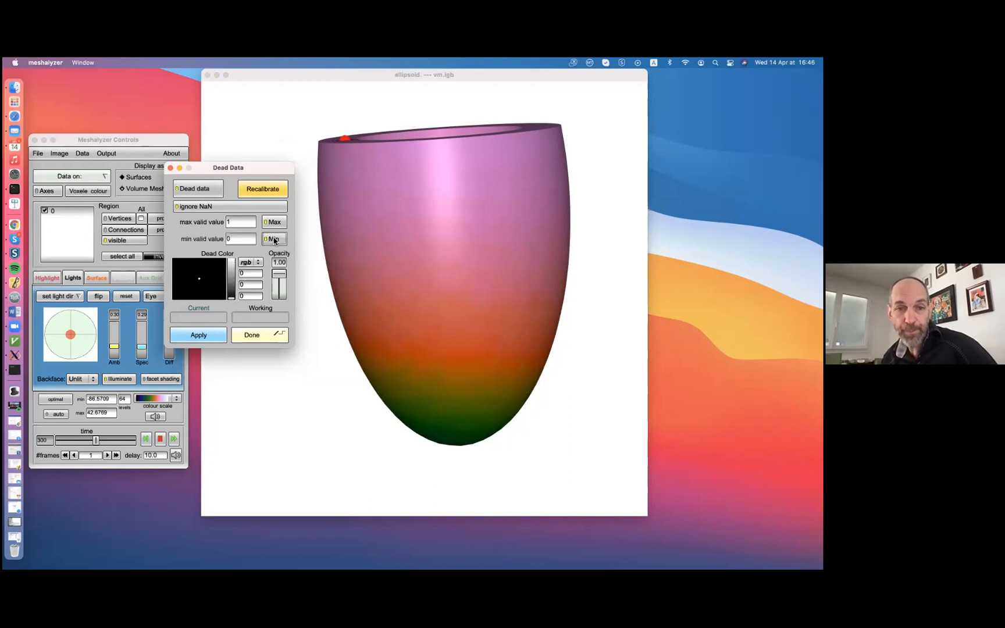
Apply a maximum valid value of 10 and change the dead colour to grey with RGB components of 0.659
{"action": "left_click", "coordinate": [250, 222]}
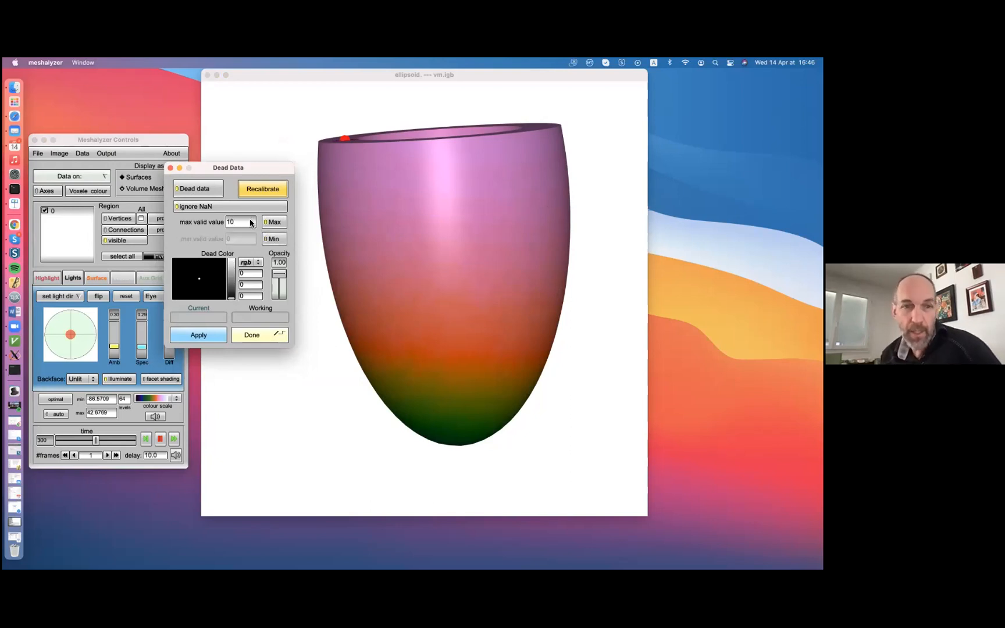
{"action": "left_click", "coordinate": [197, 334]}
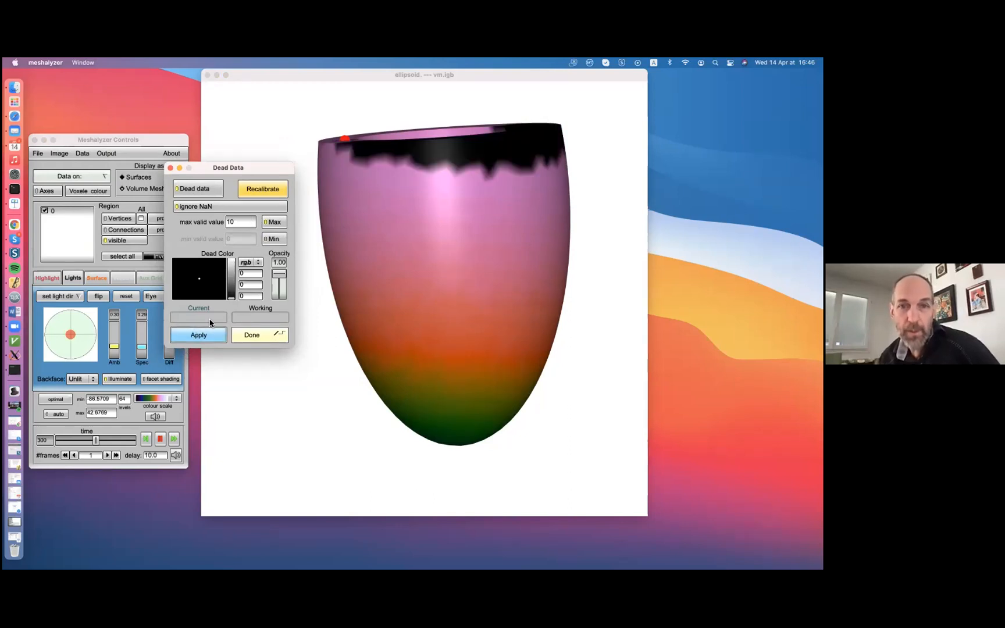
{"action": "left_click", "coordinate": [241, 223]}
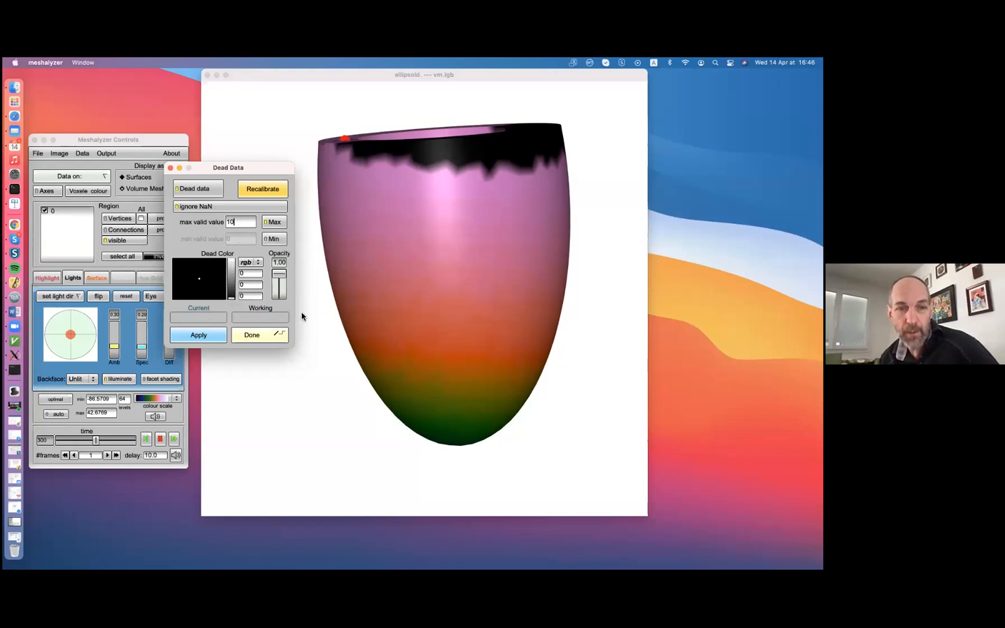
{"action": "left_click_drag", "start_coordinate": [233, 284], "coordinate": [233, 272]}
{"action": "left_click", "coordinate": [213, 342]}
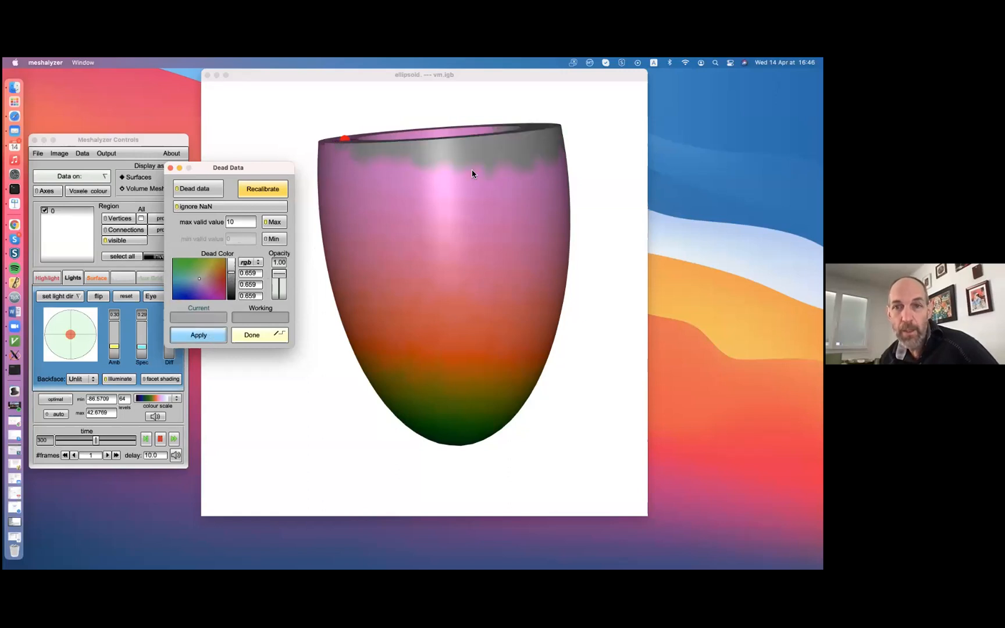
Lower the maximum valid value to 0, apply it and tilt the mesh to view the greyed-out region
{"action": "left_click", "coordinate": [245, 226]}
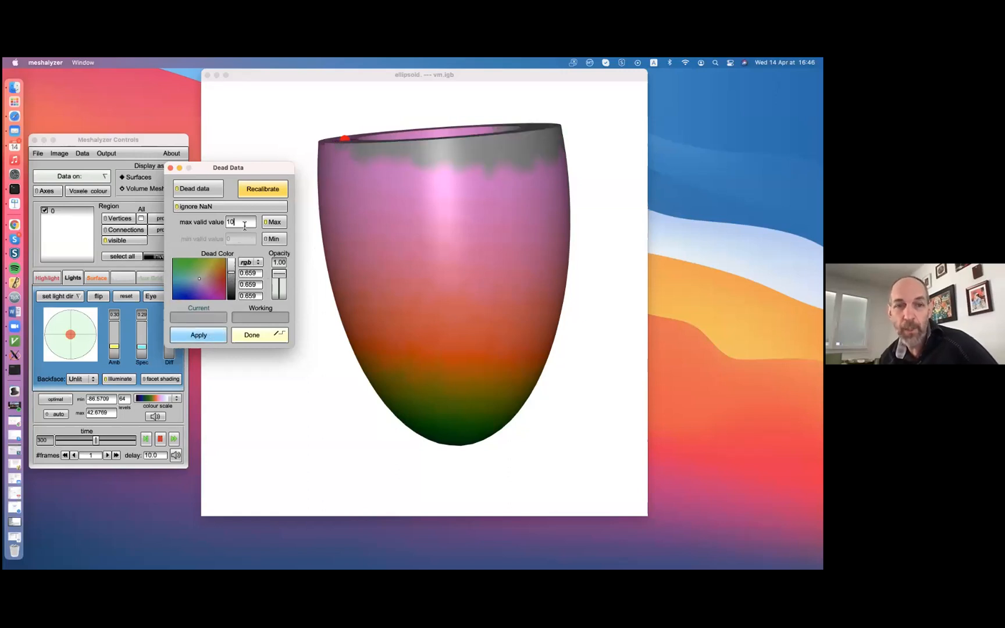
{"action": "key", "text": "BackSpace"}
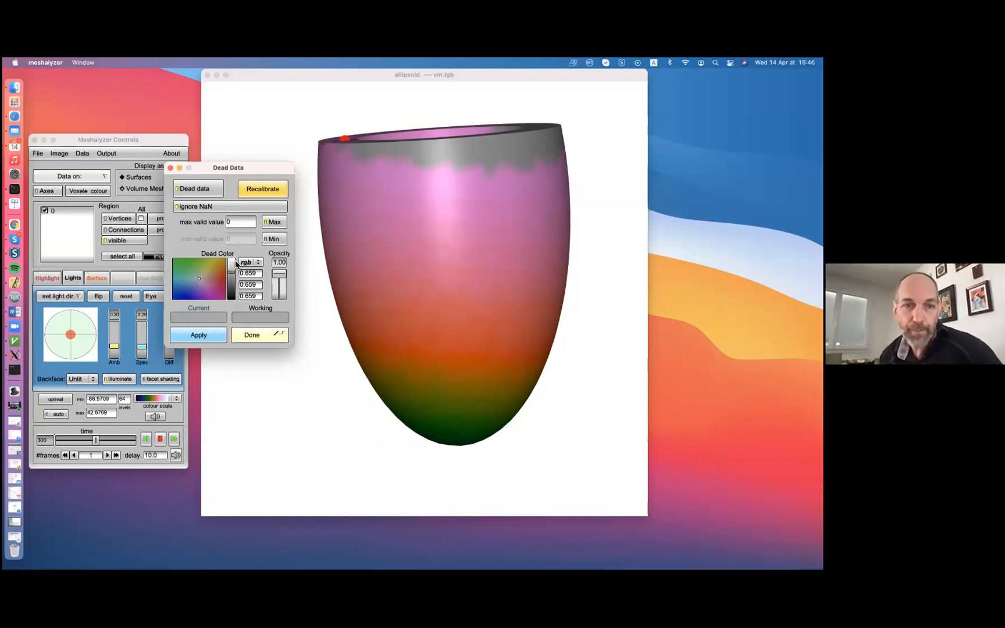
{"action": "left_click", "coordinate": [225, 335]}
{"action": "left_click_drag", "start_coordinate": [522, 208], "coordinate": [474, 221]}
{"action": "left_click", "coordinate": [194, 250]}
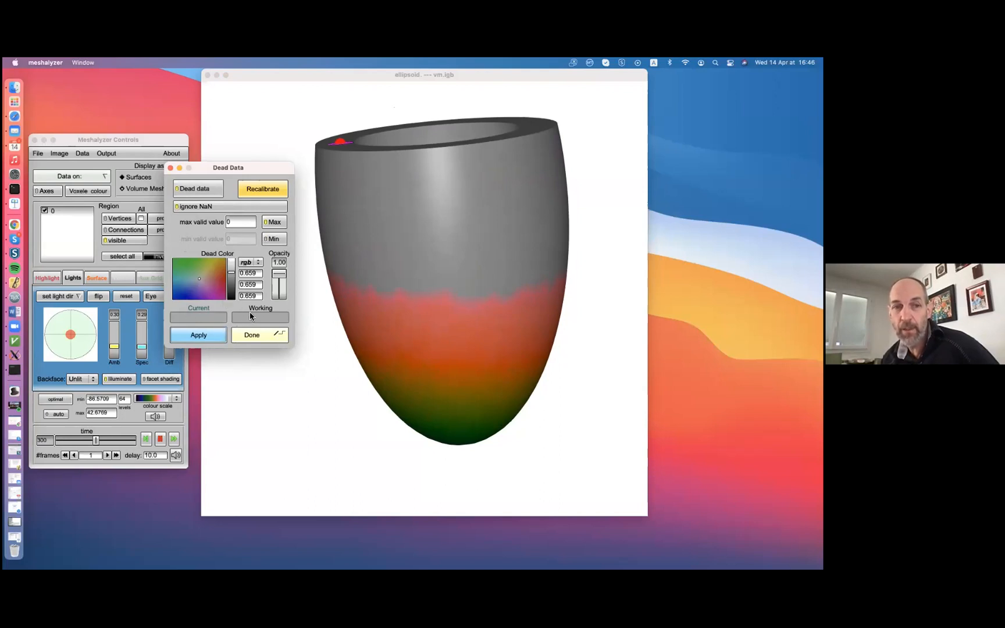
Set the dead colour's opacity to 0.80, apply it, close the Dead Data window and rotate the mesh to inspect the translucent region
{"action": "left_click", "coordinate": [277, 286]}
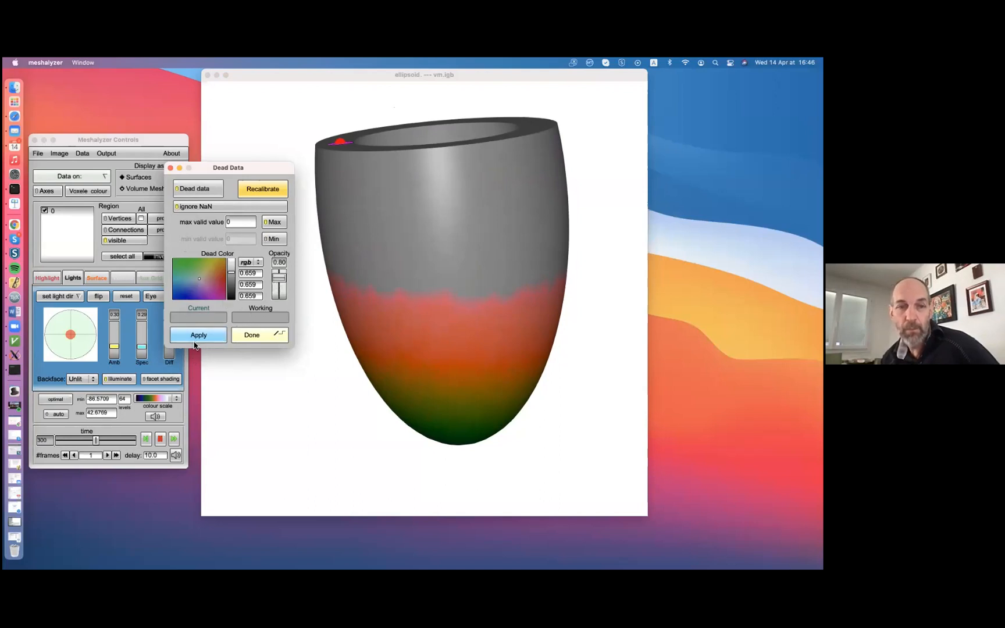
{"action": "left_click", "coordinate": [198, 336]}
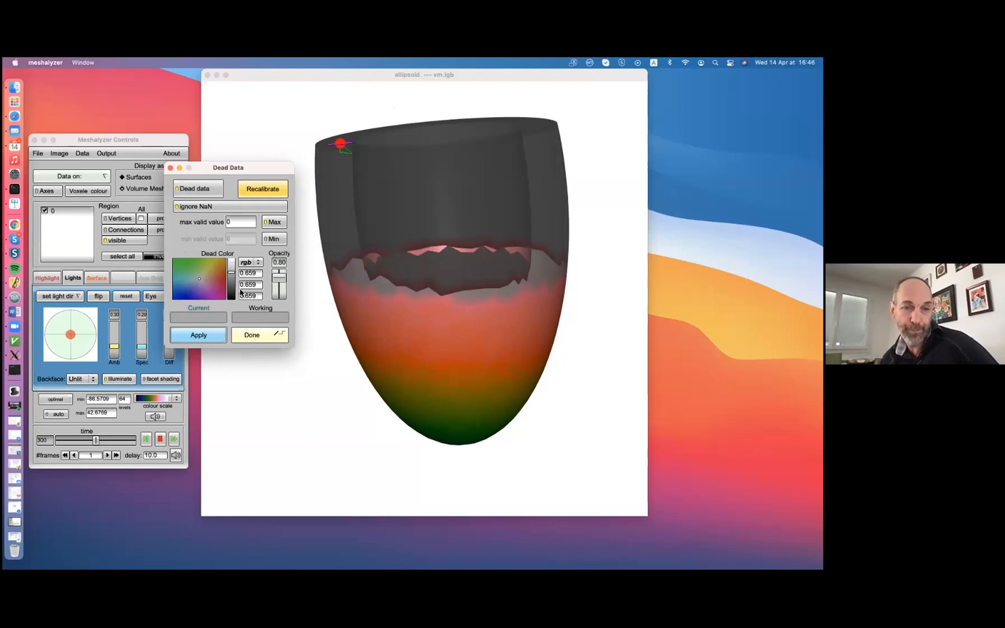
{"action": "left_click", "coordinate": [232, 162]}
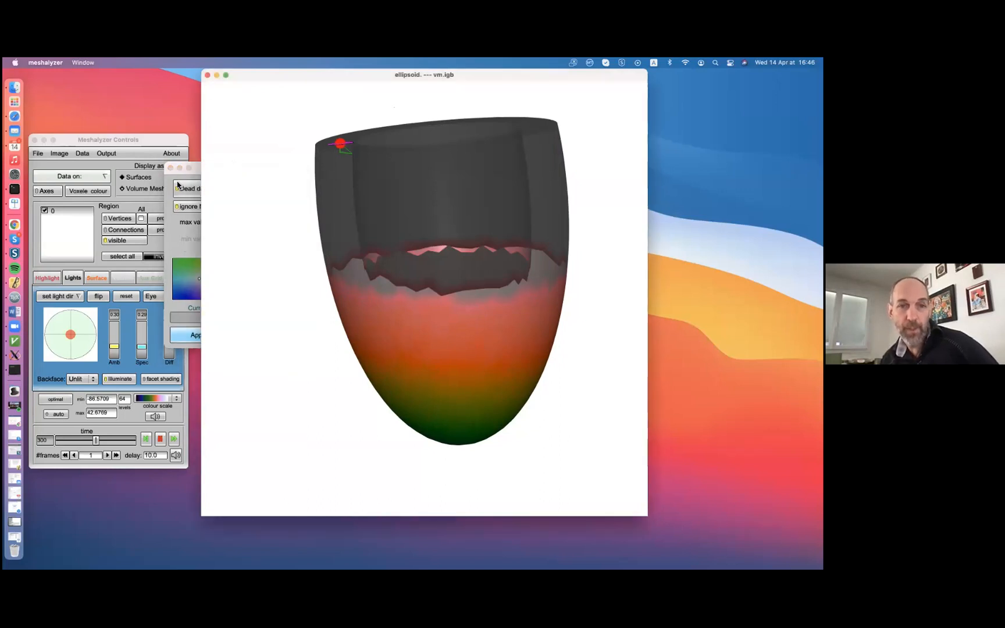
{"action": "left_click", "coordinate": [199, 171]}
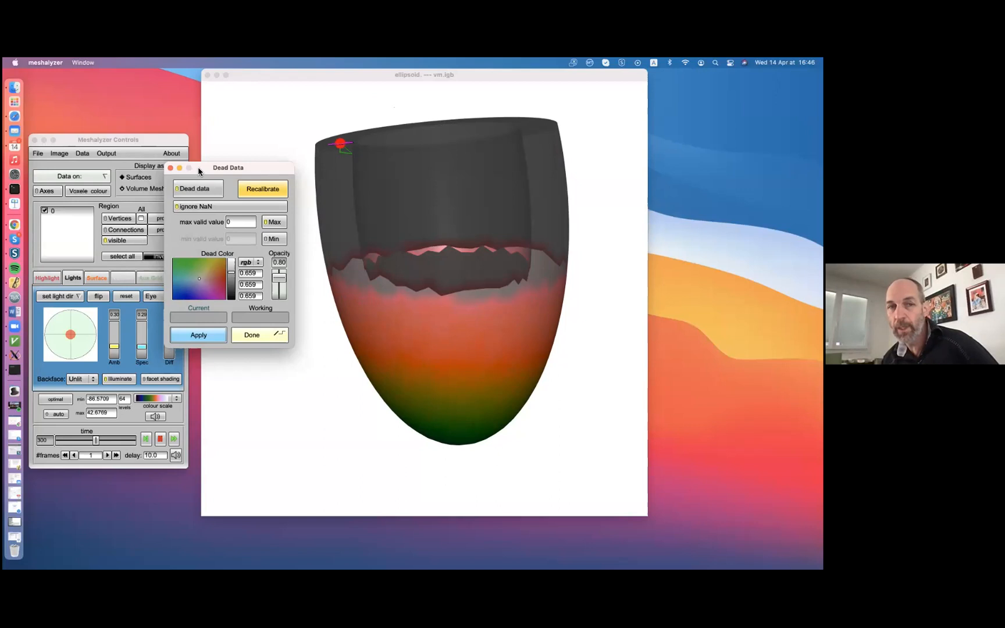
{"action": "left_click_drag", "start_coordinate": [209, 175], "coordinate": [224, 200]}
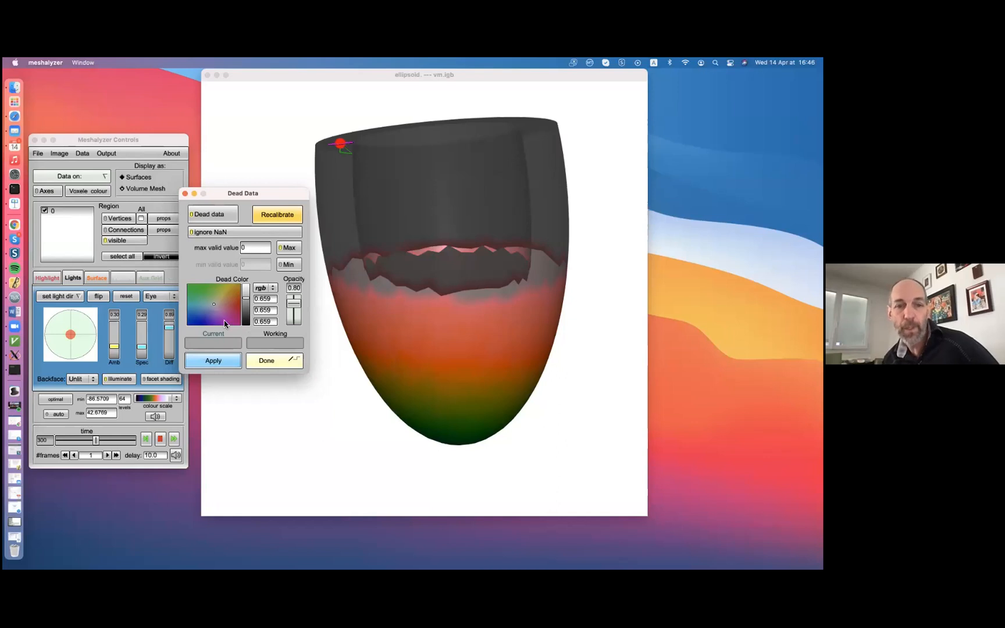
{"action": "left_click", "coordinate": [290, 362]}
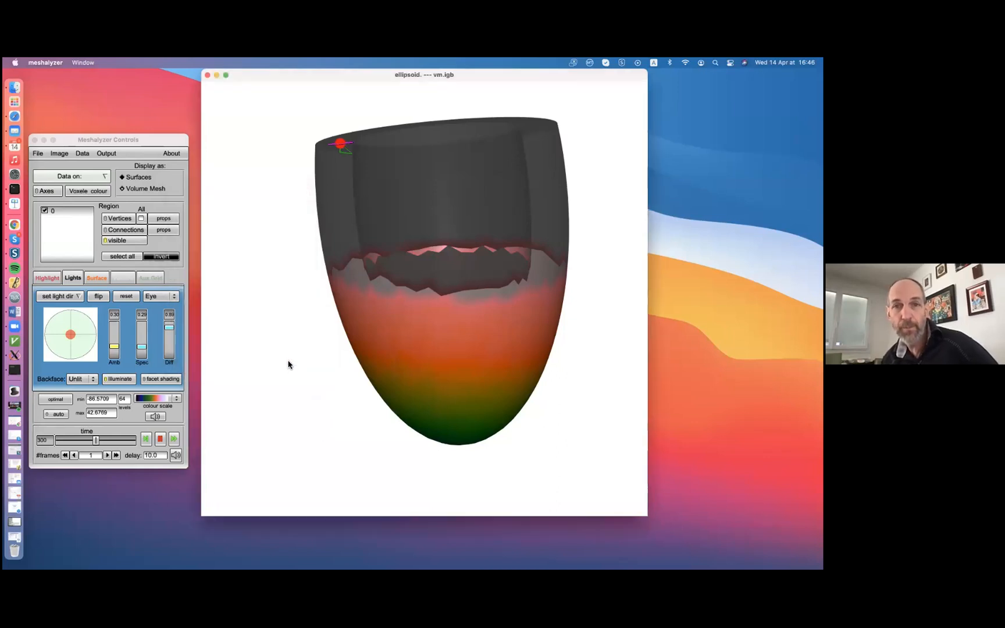
{"action": "left_click_drag", "start_coordinate": [537, 233], "coordinate": [518, 193]}
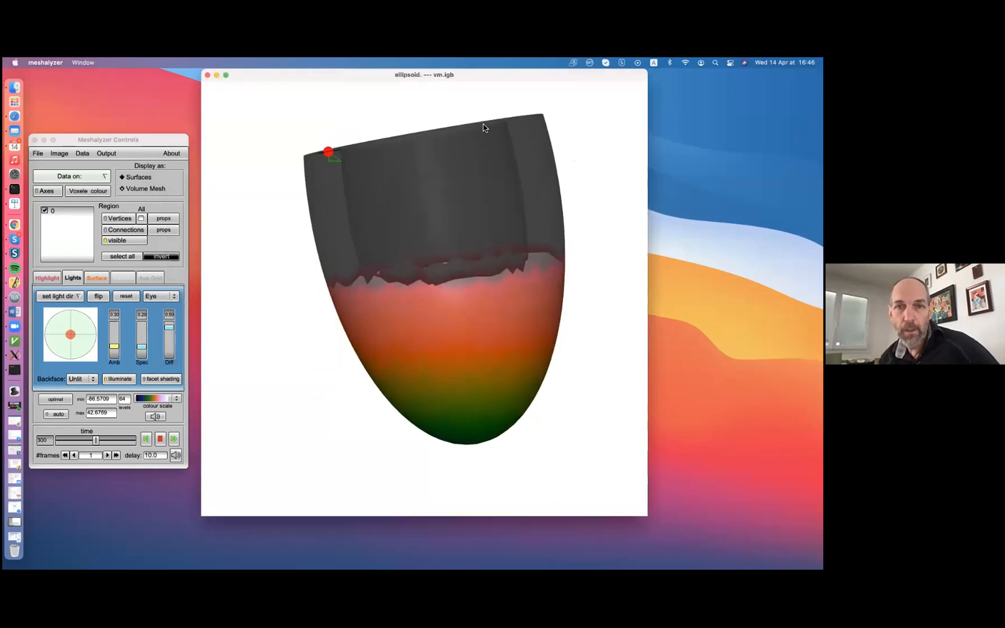
{"action": "left_click_drag", "start_coordinate": [473, 159], "coordinate": [473, 187]}
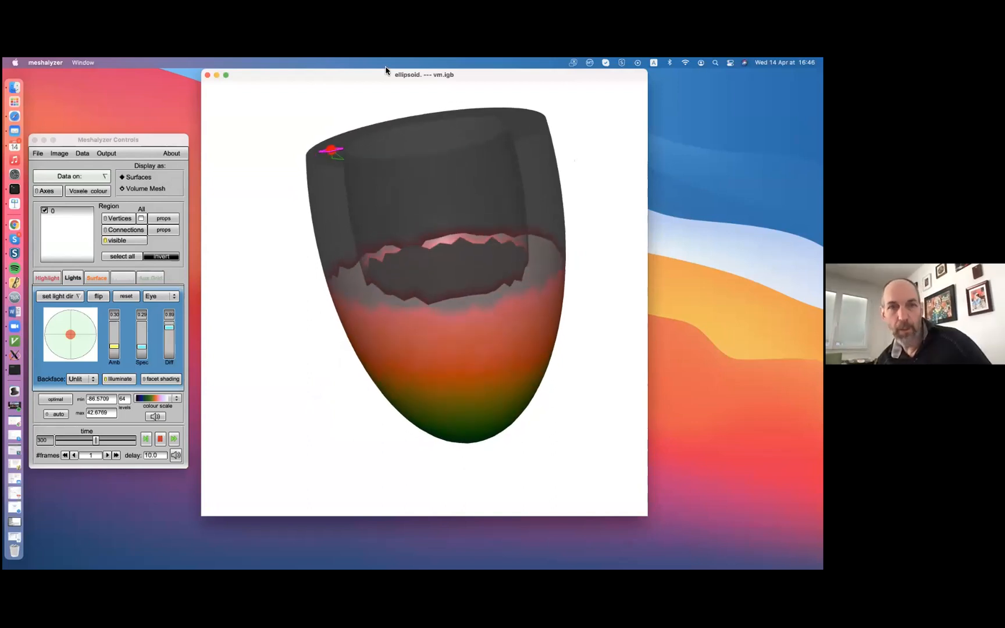
Reopen the dead data settings, turn off dead data and close the window
{"action": "left_click", "coordinate": [82, 153]}
{"action": "left_click", "coordinate": [93, 192]}
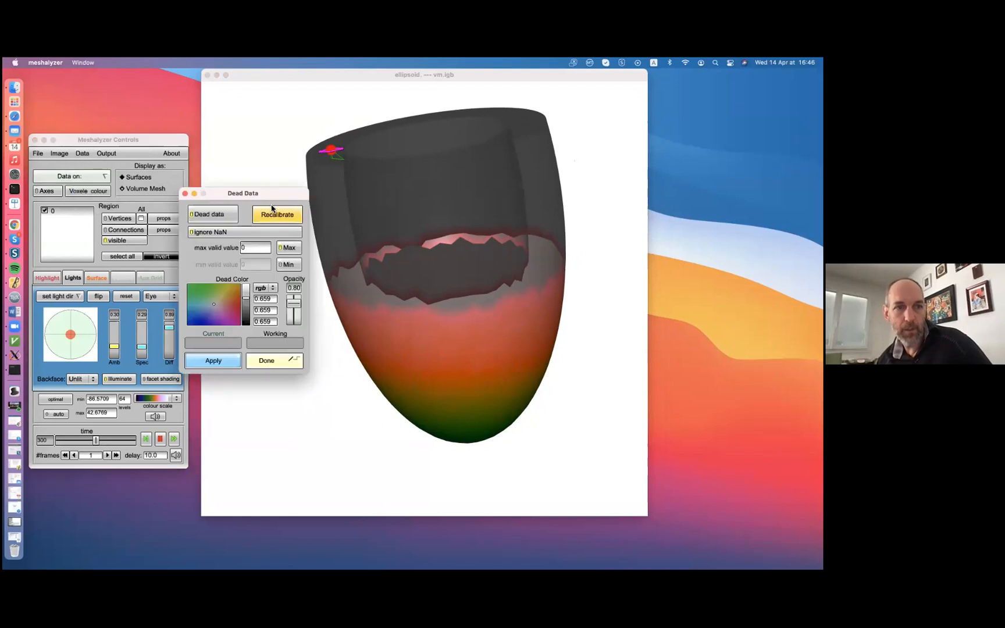
{"action": "left_click", "coordinate": [223, 215]}
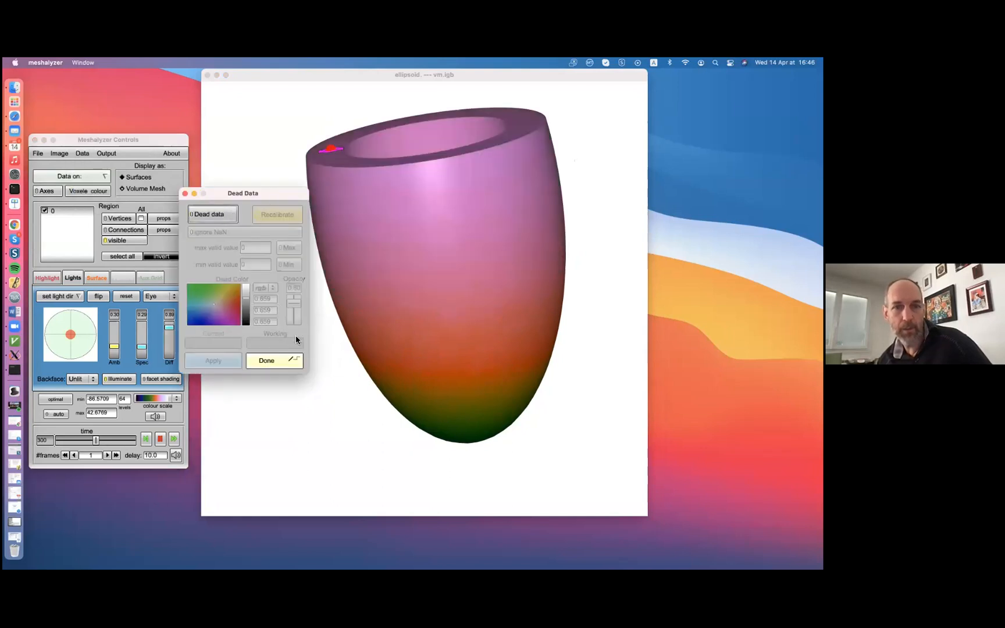
{"action": "left_click", "coordinate": [276, 361]}
Reorient the mesh and save the display state as b in the example folder
{"action": "left_click_drag", "start_coordinate": [434, 225], "coordinate": [451, 287]}
{"action": "left_click_drag", "start_coordinate": [471, 158], "coordinate": [495, 116]}
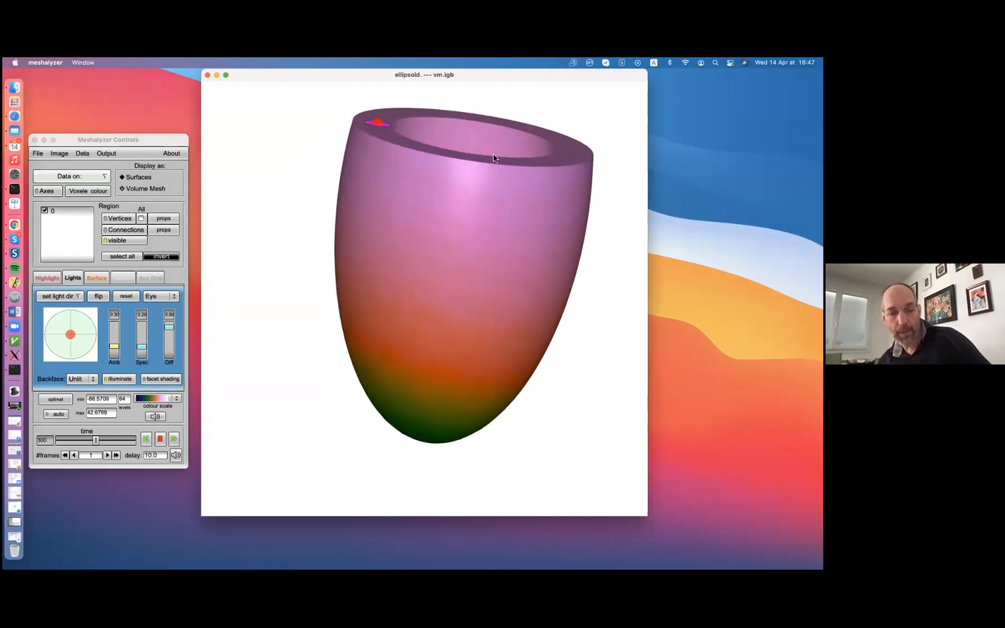
{"action": "middle_click_drag", "start_coordinate": [497, 151], "coordinate": [474, 170]}
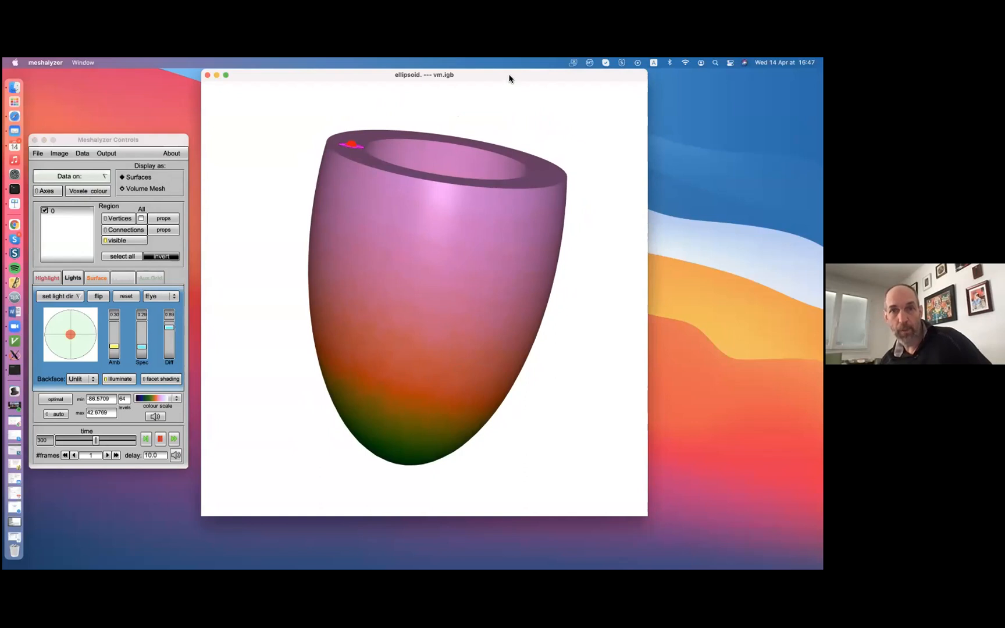
{"action": "left_click_drag", "start_coordinate": [72, 139], "coordinate": [77, 125]}
{"action": "left_click", "coordinate": [43, 140]}
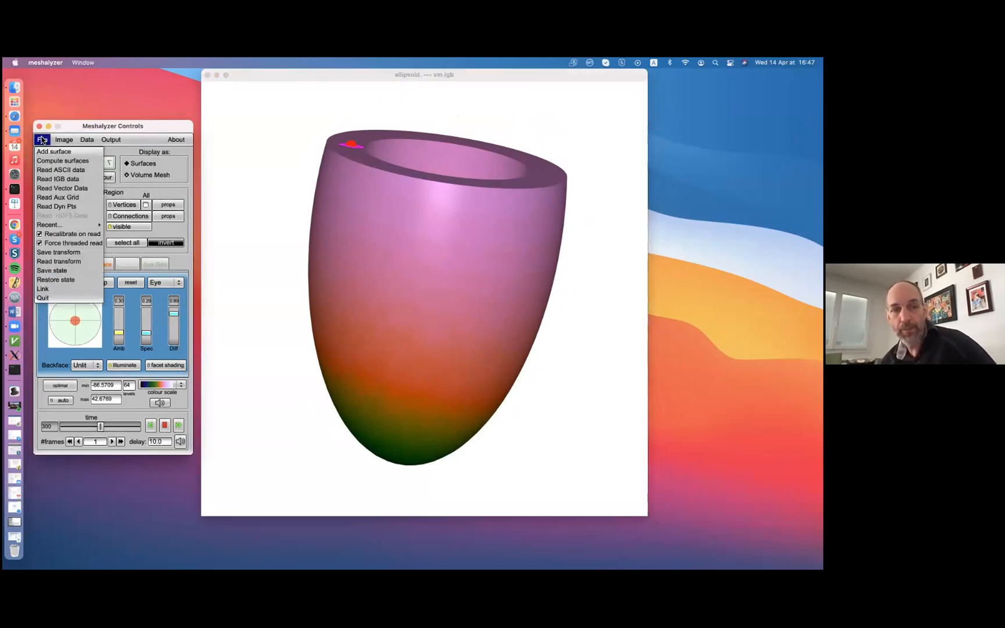
{"action": "left_click", "coordinate": [52, 271]}
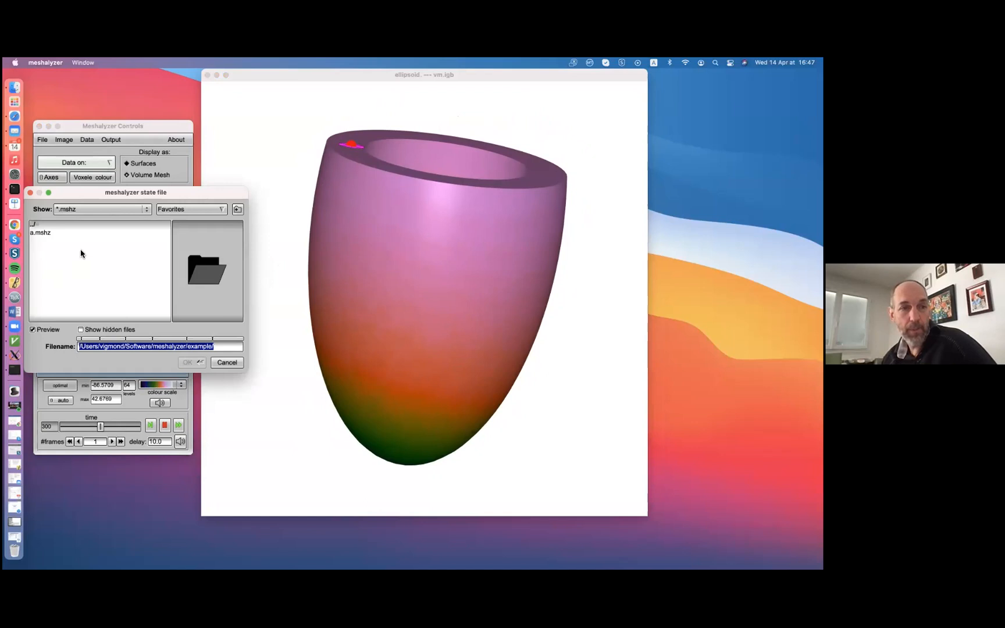
{"action": "left_click", "coordinate": [221, 347]}
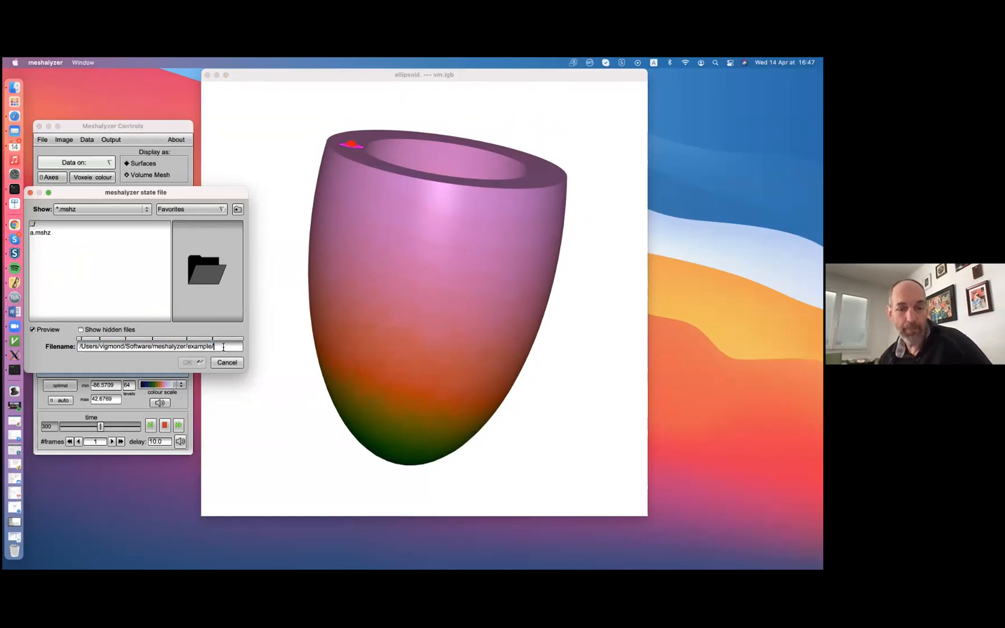
{"action": "type", "text": "b"}
{"action": "key", "text": "Return"}
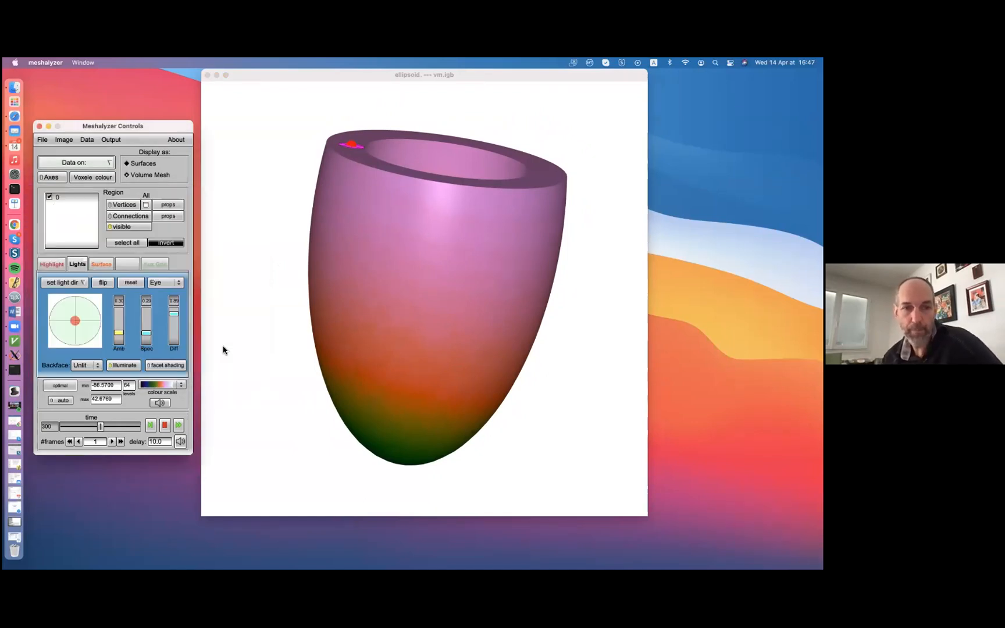
Change the colour scale to the red-to-blue rainbow, move the mesh mostly out of view and alter the light direction
{"action": "left_click_drag", "start_coordinate": [480, 287], "coordinate": [460, 433]}
{"action": "left_click", "coordinate": [154, 385]}
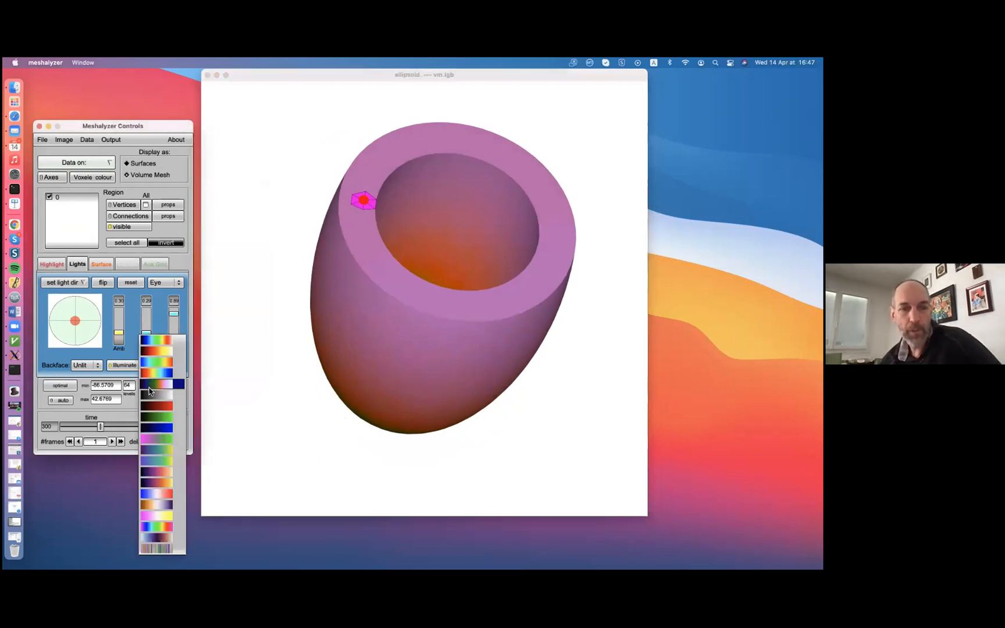
{"action": "left_click", "coordinate": [152, 375]}
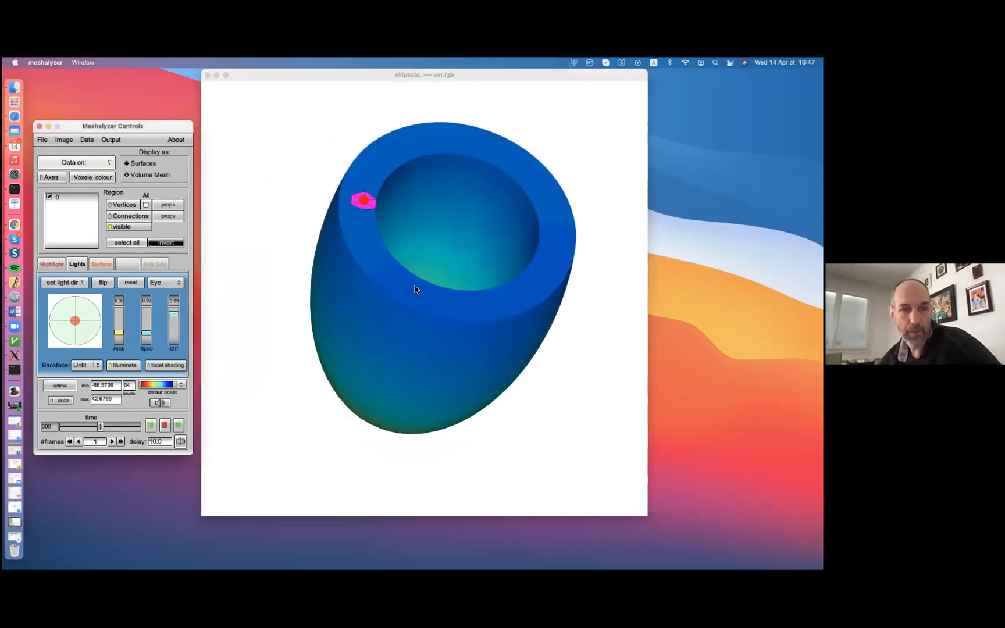
{"action": "middle_click_drag", "start_coordinate": [465, 255], "coordinate": [262, 79]}
{"action": "left_click_drag", "start_coordinate": [76, 317], "coordinate": [90, 256]}
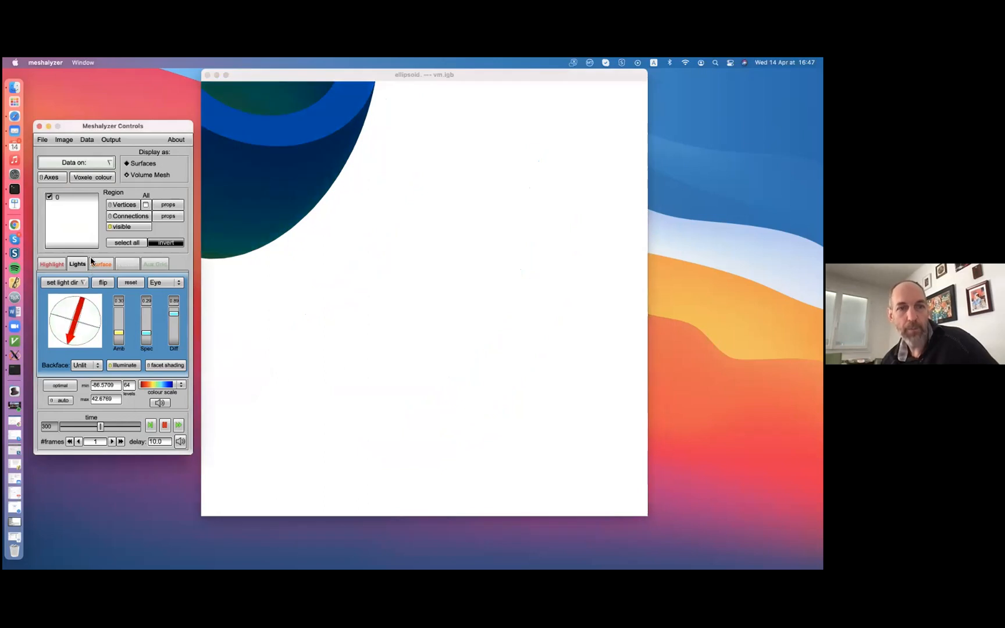
Restore the saved state from b.mshz, close the vm.igb curve window and reposition the mesh
{"action": "left_click", "coordinate": [44, 140]}
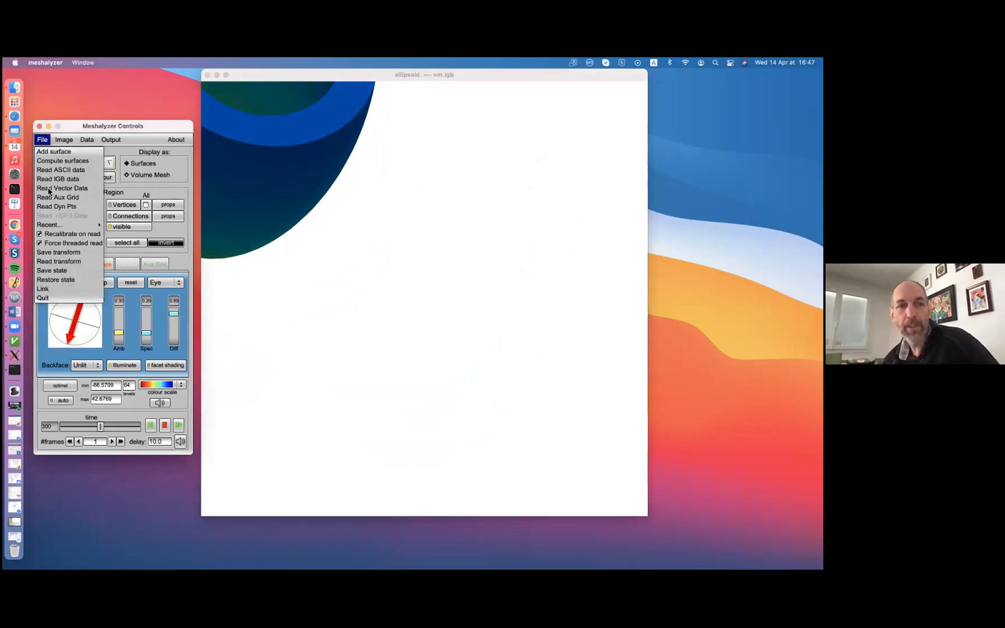
{"action": "left_click", "coordinate": [54, 280]}
{"action": "left_click", "coordinate": [84, 255]}
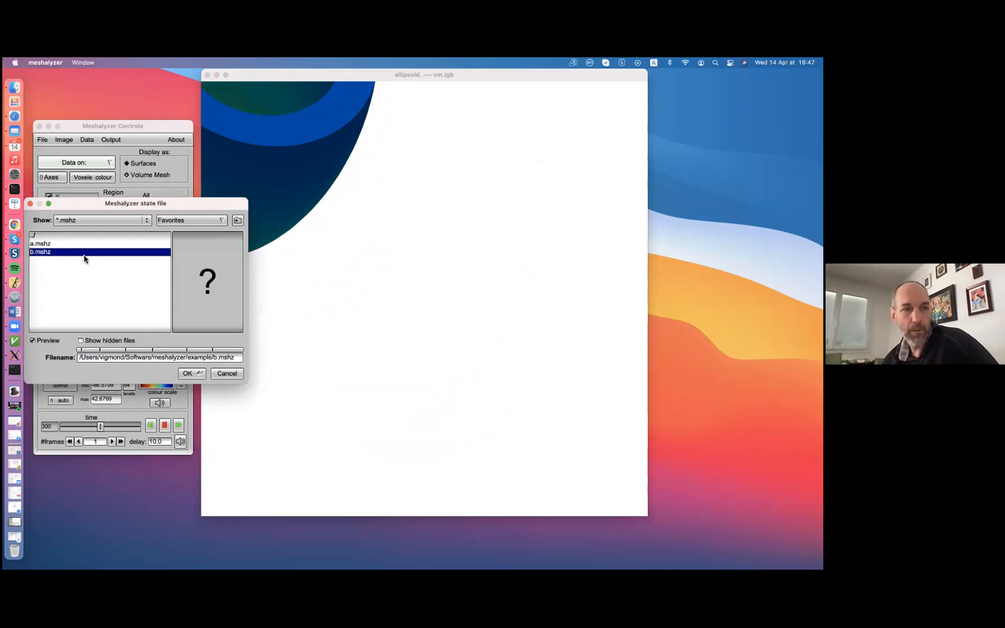
{"action": "left_click", "coordinate": [187, 374]}
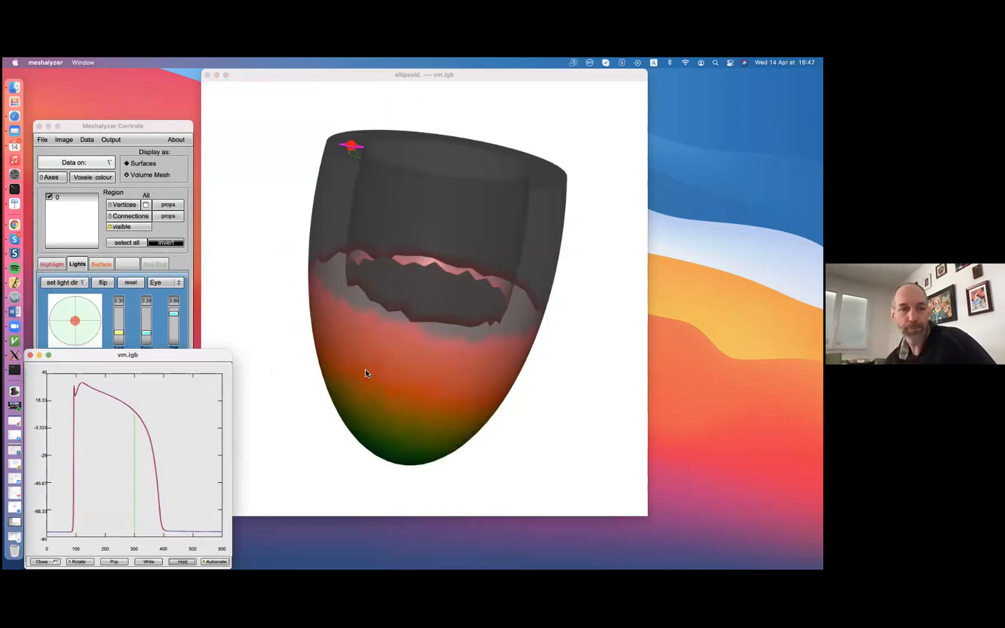
{"action": "left_click", "coordinate": [30, 359]}
{"action": "left_click_drag", "start_coordinate": [512, 264], "coordinate": [452, 242]}
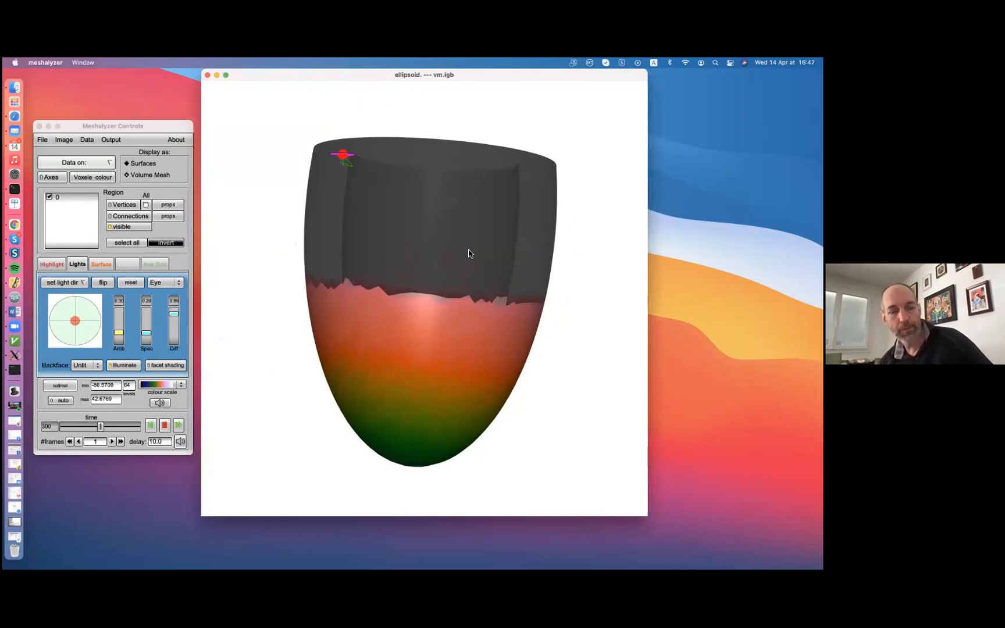
{"action": "middle_click_drag", "start_coordinate": [458, 271], "coordinate": [419, 238]}
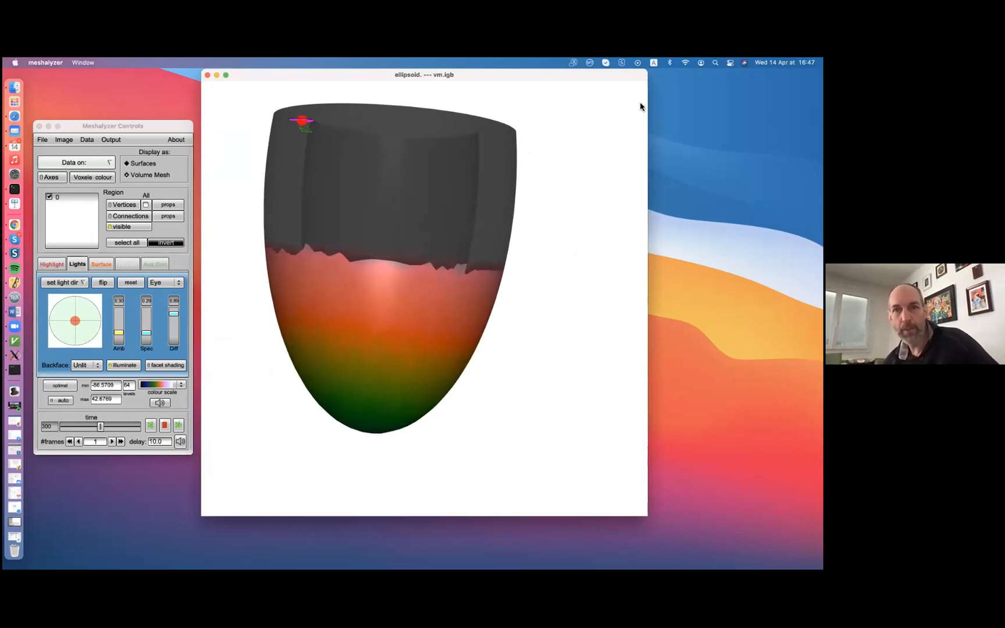
Rearrange the mesh window and the Meshalyzer Controls window so that all controls are uncovered
{"action": "left_click_drag", "start_coordinate": [600, 81], "coordinate": [556, 69]}
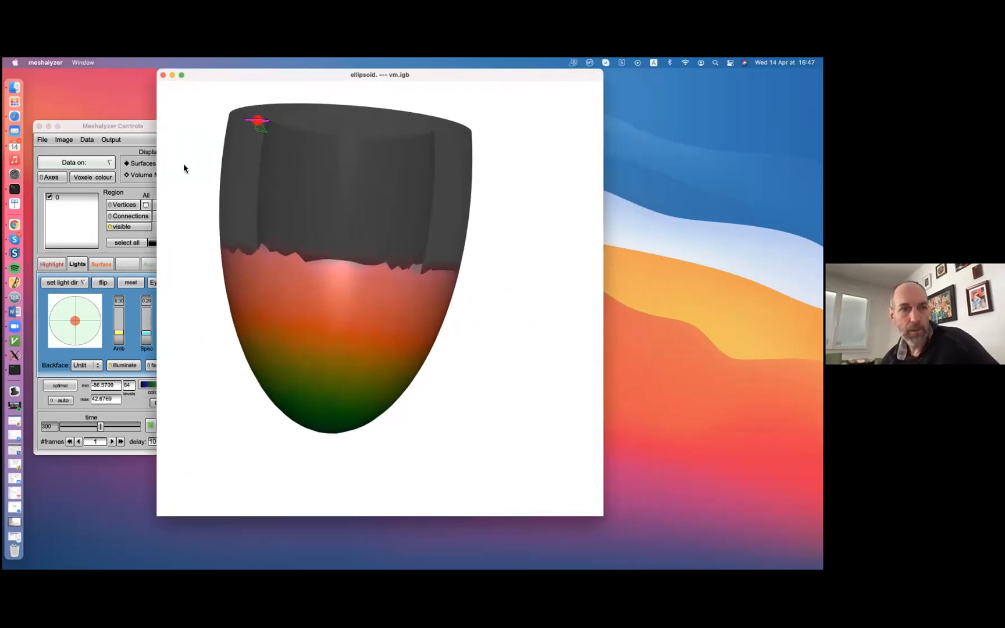
{"action": "left_click", "coordinate": [123, 127]}
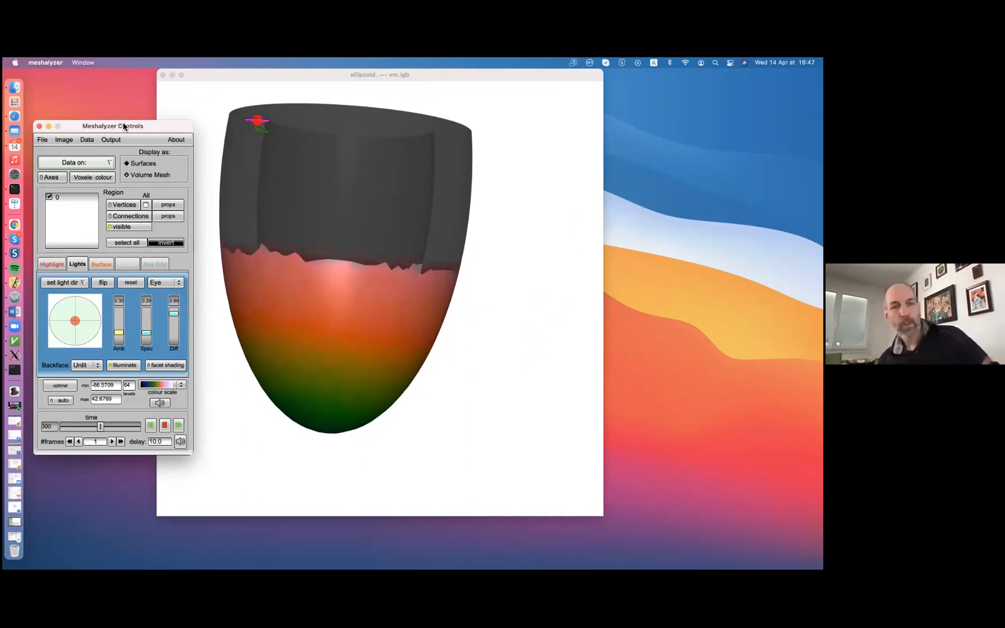
{"action": "left_click_drag", "start_coordinate": [126, 124], "coordinate": [150, 81]}
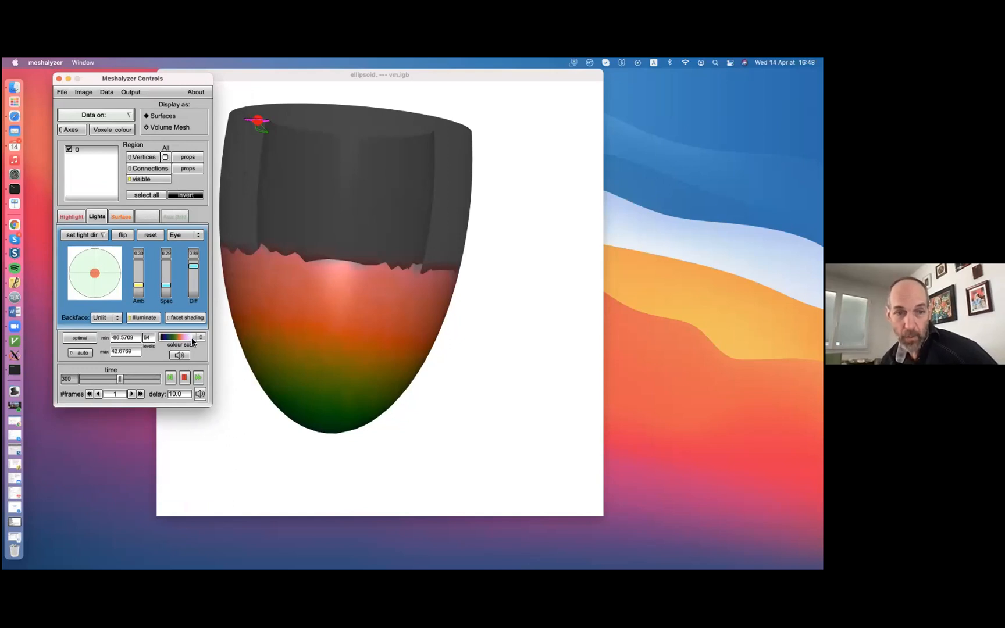
Keep the current colour scale, reverse its minimum and maximum limits, and tilt the mesh to view the inverted colours
{"action": "left_click", "coordinate": [172, 341]}
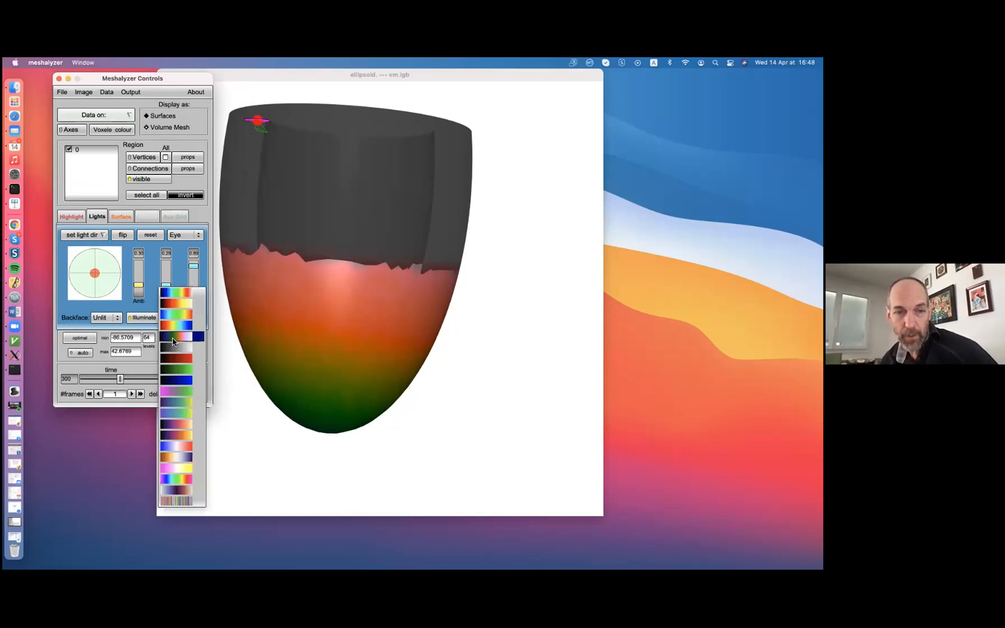
{"action": "left_click", "coordinate": [173, 341]}
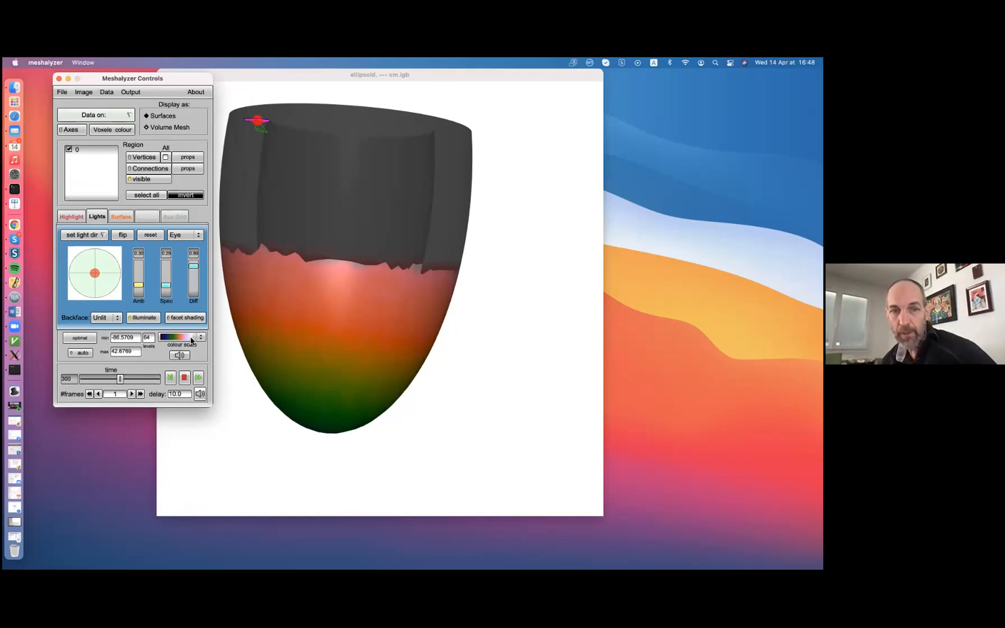
{"action": "right_click", "coordinate": [129, 336]}
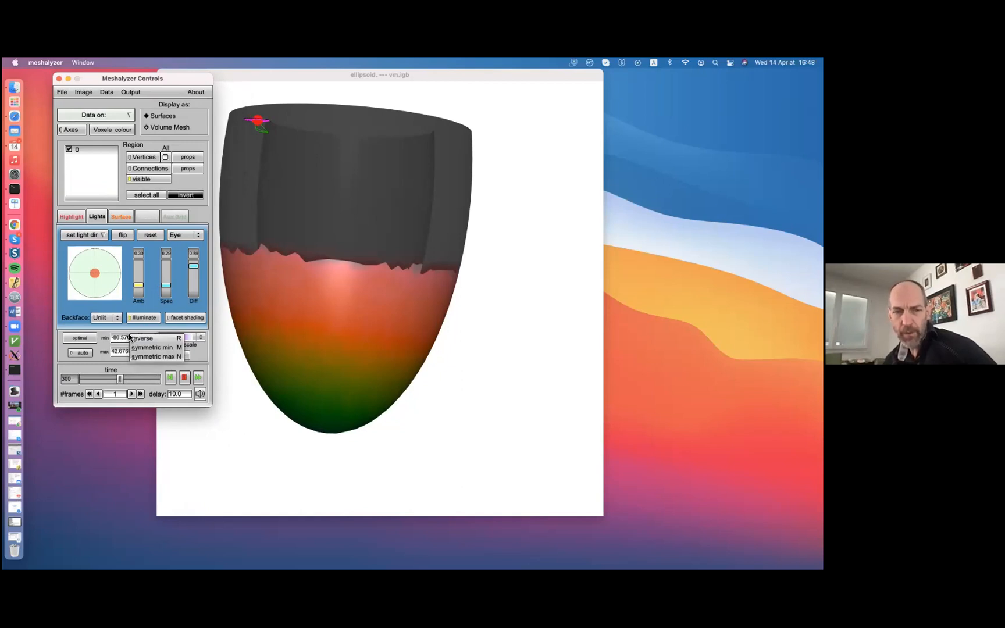
{"action": "left_click", "coordinate": [140, 339]}
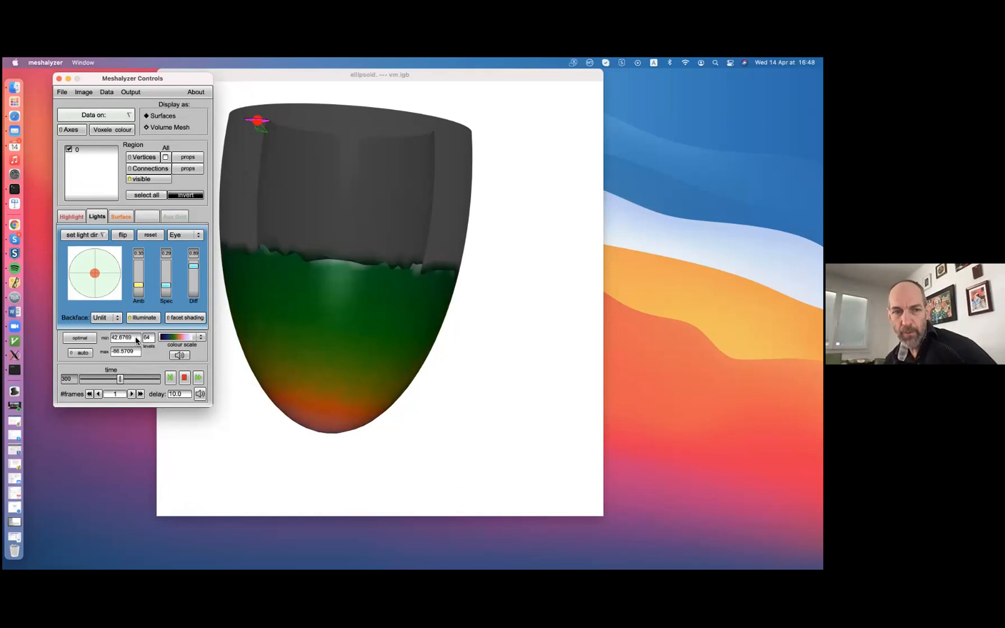
{"action": "left_click_drag", "start_coordinate": [320, 384], "coordinate": [355, 349]}
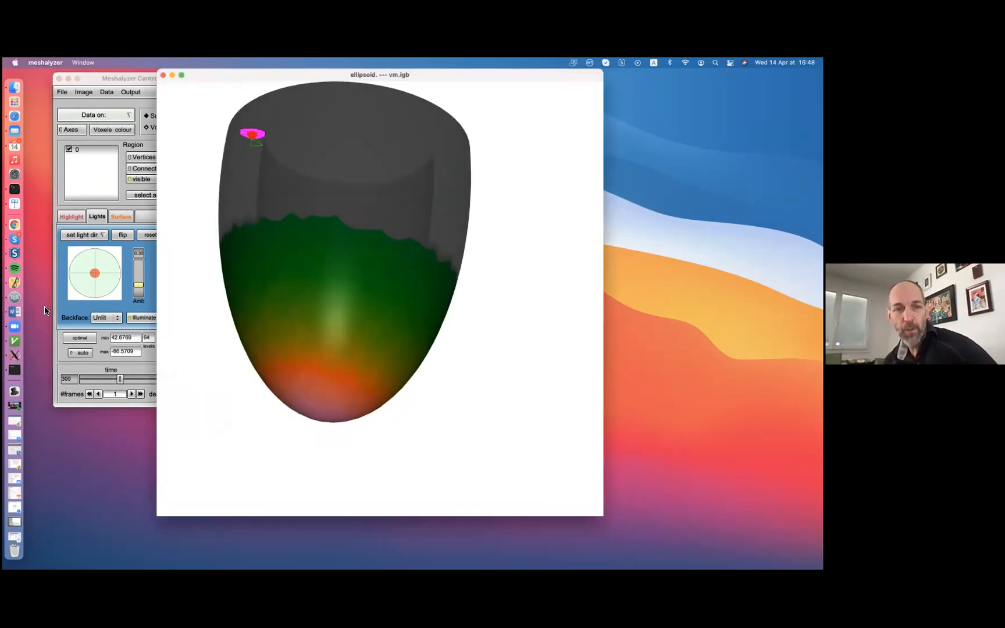
Move the time slider to 86 and rotate the mesh to view the dead region at that time
{"action": "left_click", "coordinate": [64, 318]}
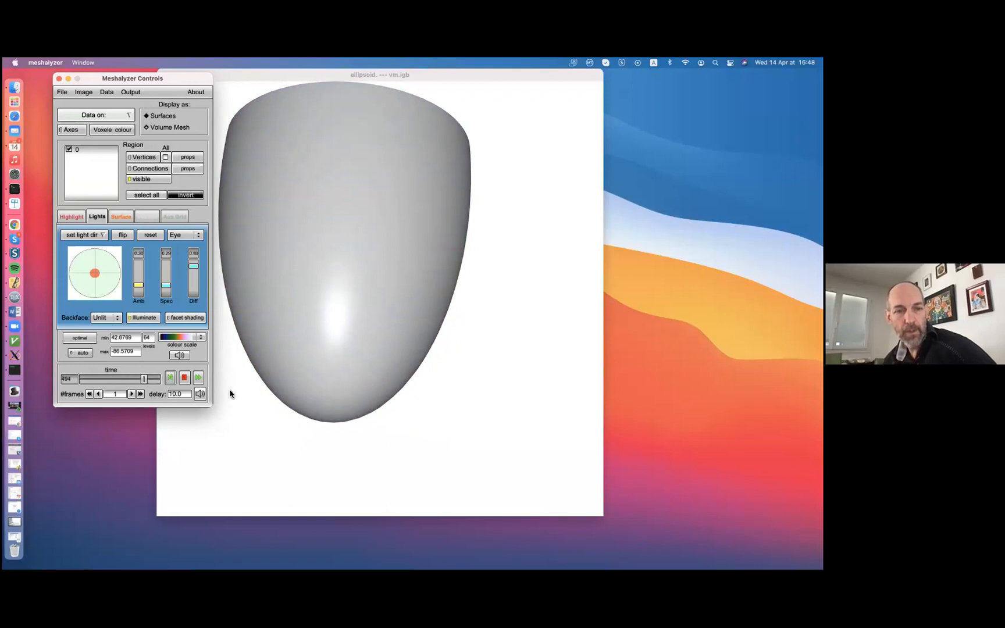
{"action": "left_click_drag", "start_coordinate": [148, 379], "coordinate": [93, 378]}
{"action": "left_click", "coordinate": [294, 245]}
{"action": "left_click_drag", "start_coordinate": [294, 245], "coordinate": [307, 364]}
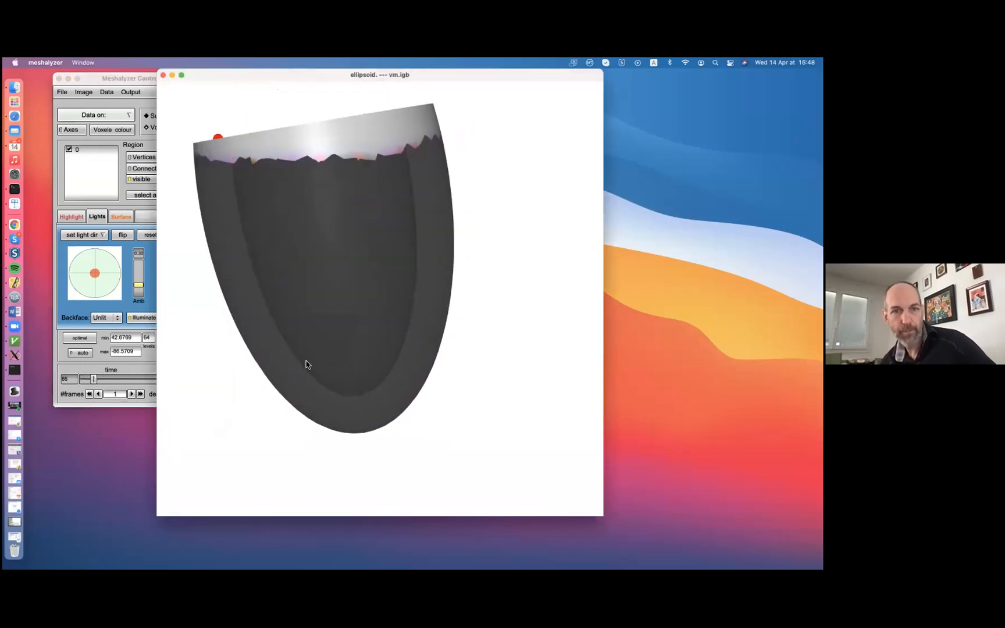
{"action": "left_click_drag", "start_coordinate": [314, 260], "coordinate": [317, 317]}
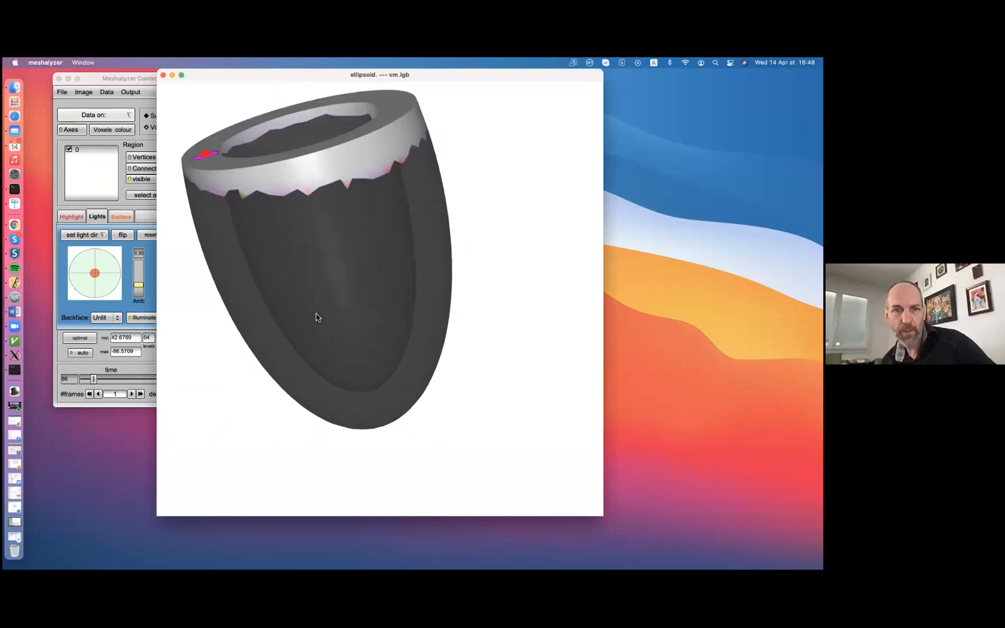
Open the dead data range settings and move the mesh window away from the Meshalyzer Controls window
{"action": "left_click", "coordinate": [107, 92]}
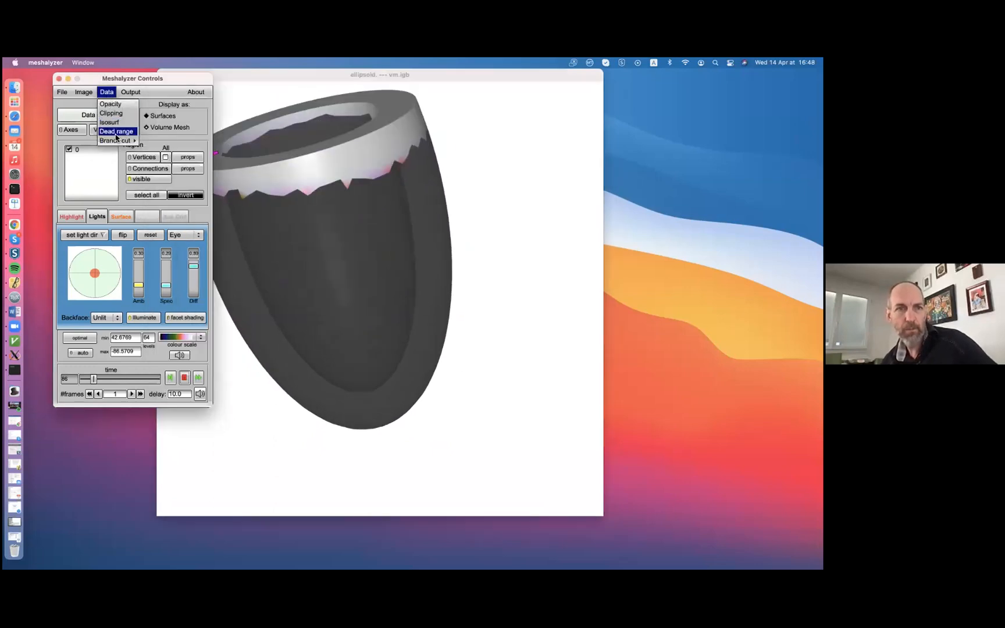
{"action": "left_click", "coordinate": [115, 132]}
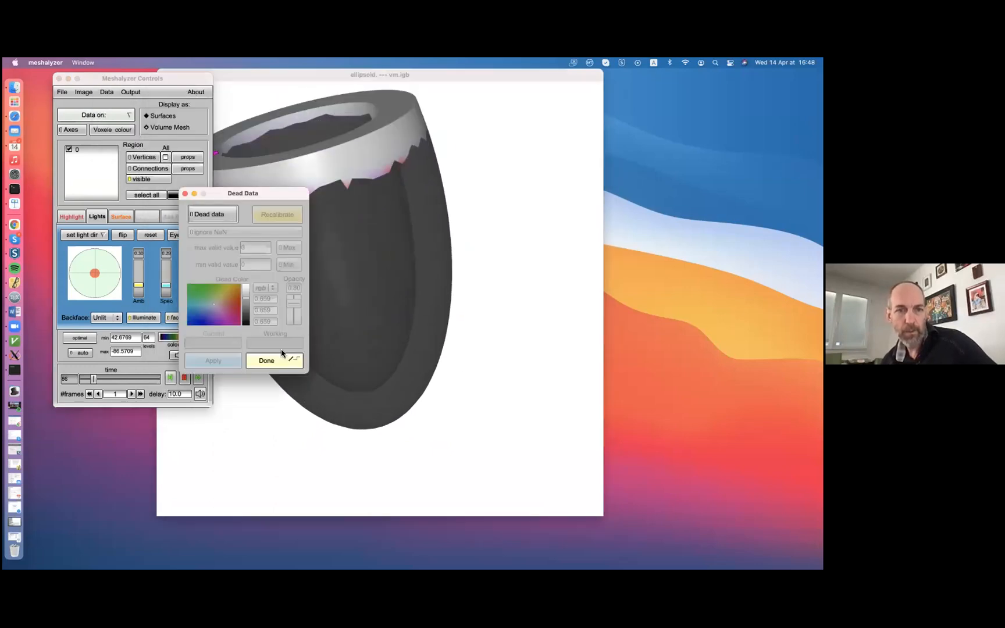
{"action": "left_click", "coordinate": [563, 80]}
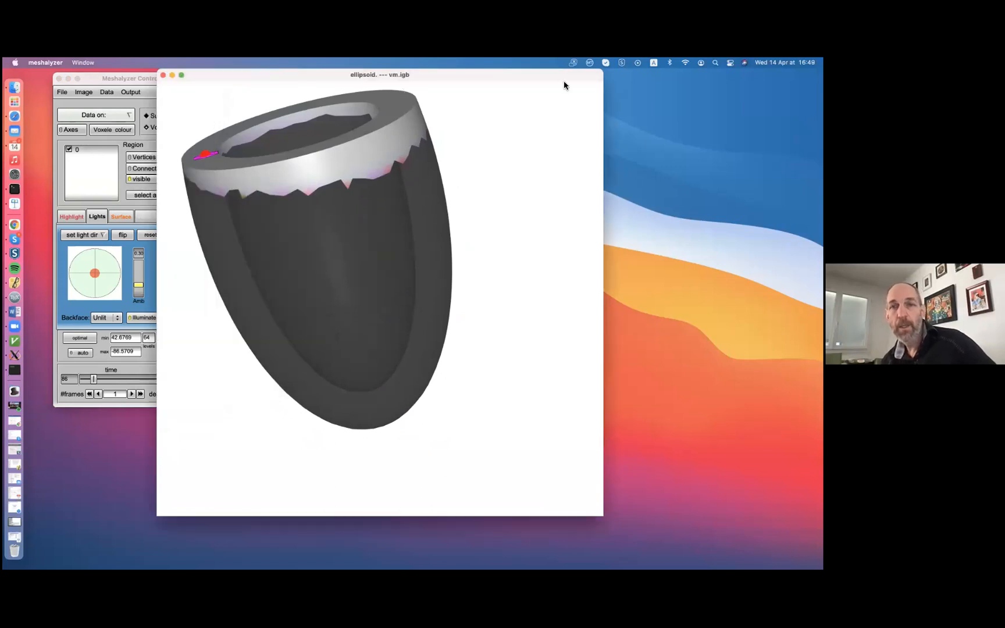
{"action": "left_click_drag", "start_coordinate": [588, 79], "coordinate": [669, 120]}
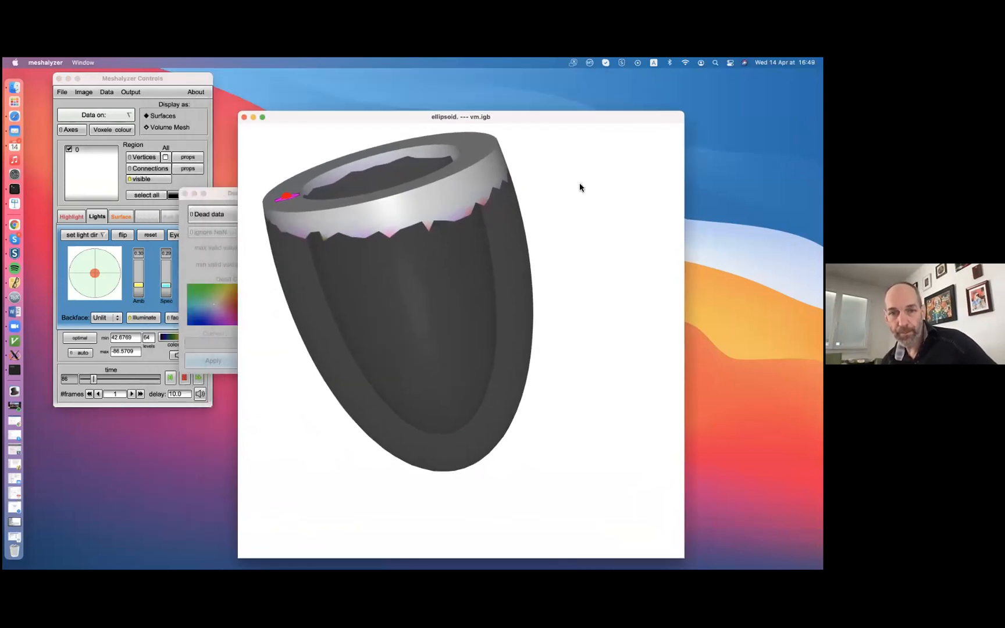
Make the colour scale limits symmetric about zero with the symmetric min option, basing the maximum on the minimum
{"action": "left_click", "coordinate": [133, 352]}
{"action": "right_click", "coordinate": [133, 354]}
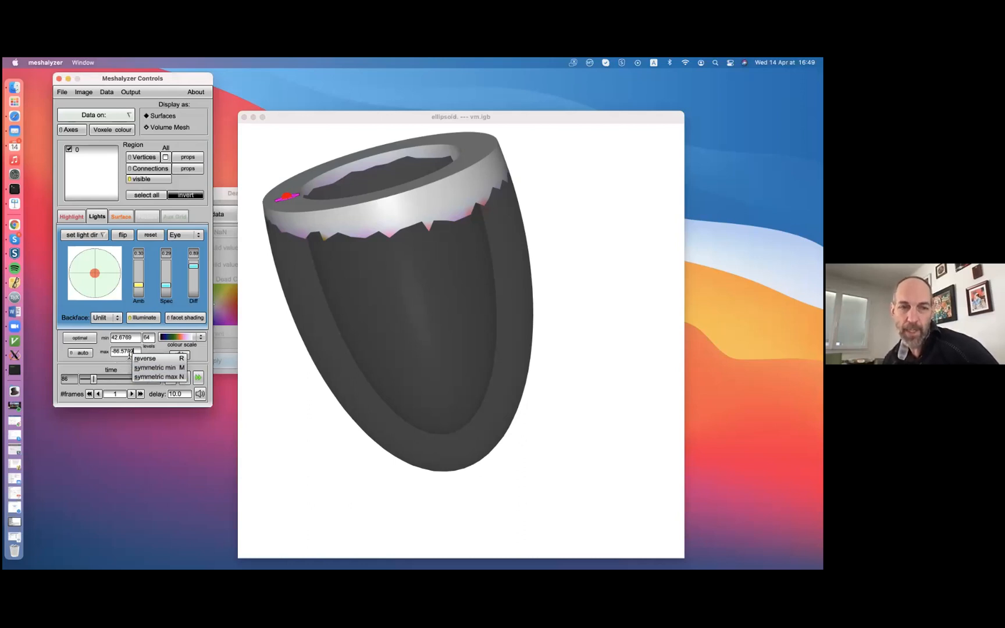
{"action": "left_click", "coordinate": [138, 368]}
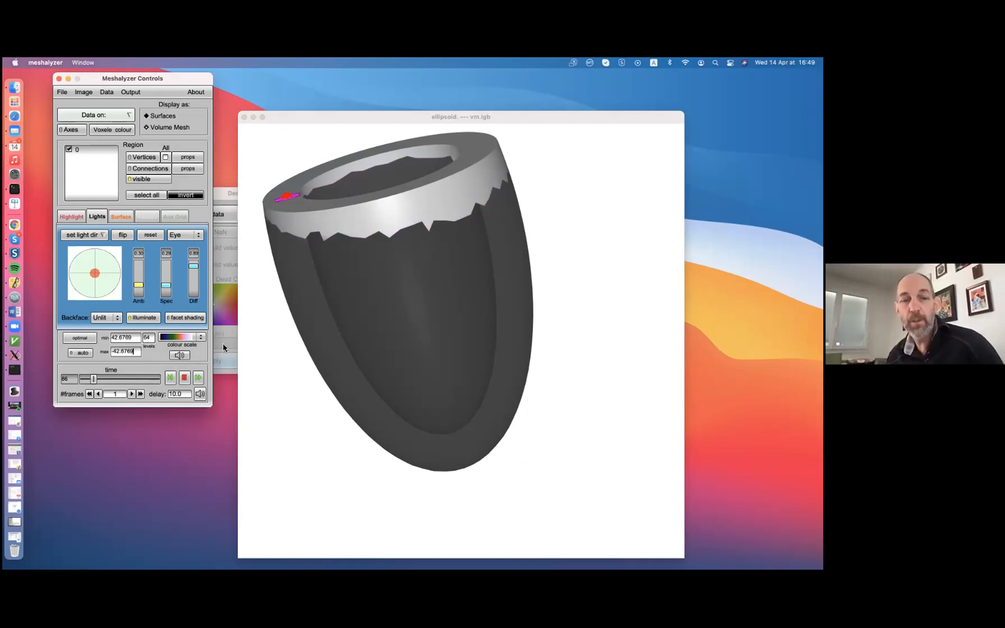
Play the data through time, stop at 143, and rotate the mesh to inspect the dead region
{"action": "left_click", "coordinate": [171, 379]}
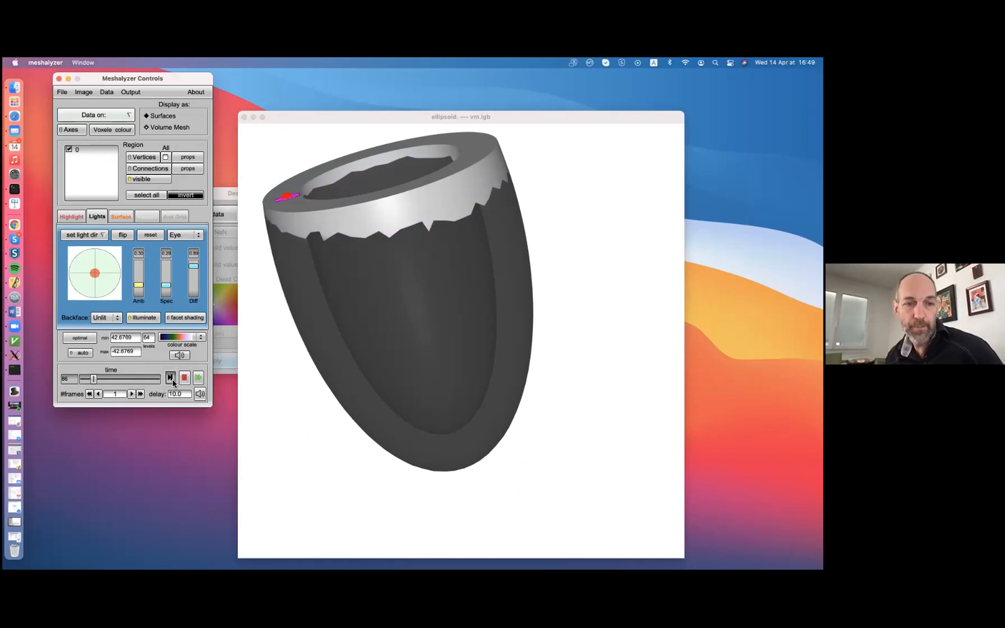
{"action": "left_click", "coordinate": [188, 379]}
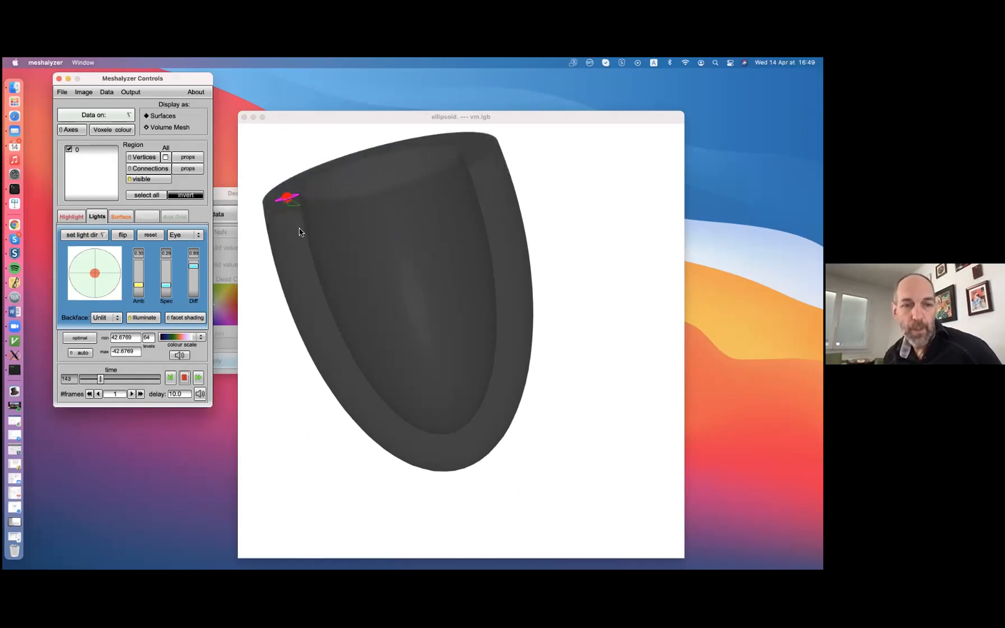
{"action": "left_click", "coordinate": [518, 303]}
{"action": "left_click_drag", "start_coordinate": [518, 303], "coordinate": [251, 183]}
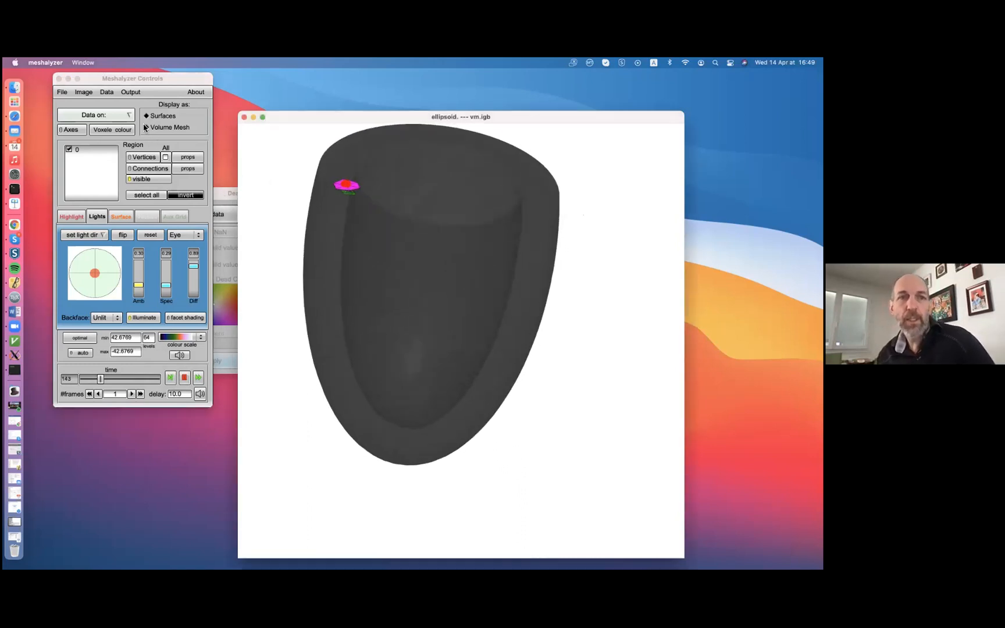
Open the Fly By output controls and place their window directly below the Meshalyzer Controls window
{"action": "left_click", "coordinate": [127, 93]}
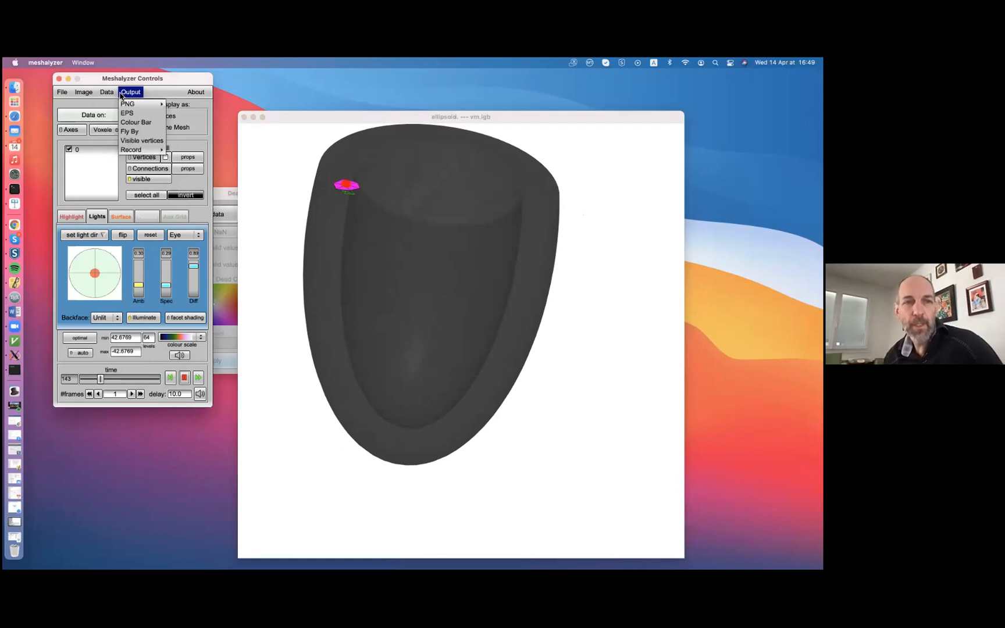
{"action": "left_click", "coordinate": [130, 132]}
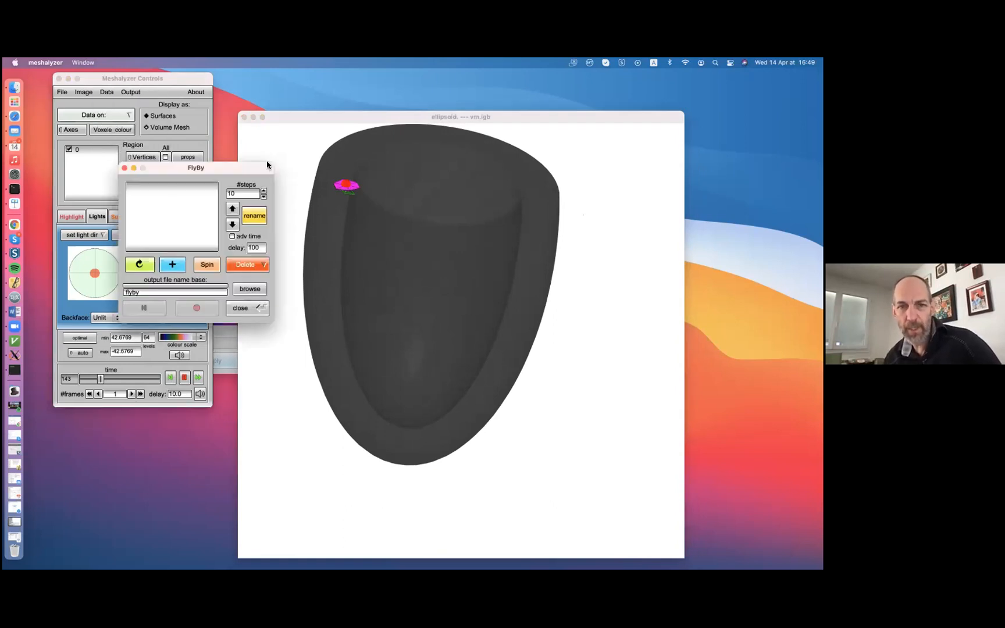
{"action": "left_click_drag", "start_coordinate": [230, 174], "coordinate": [171, 418]}
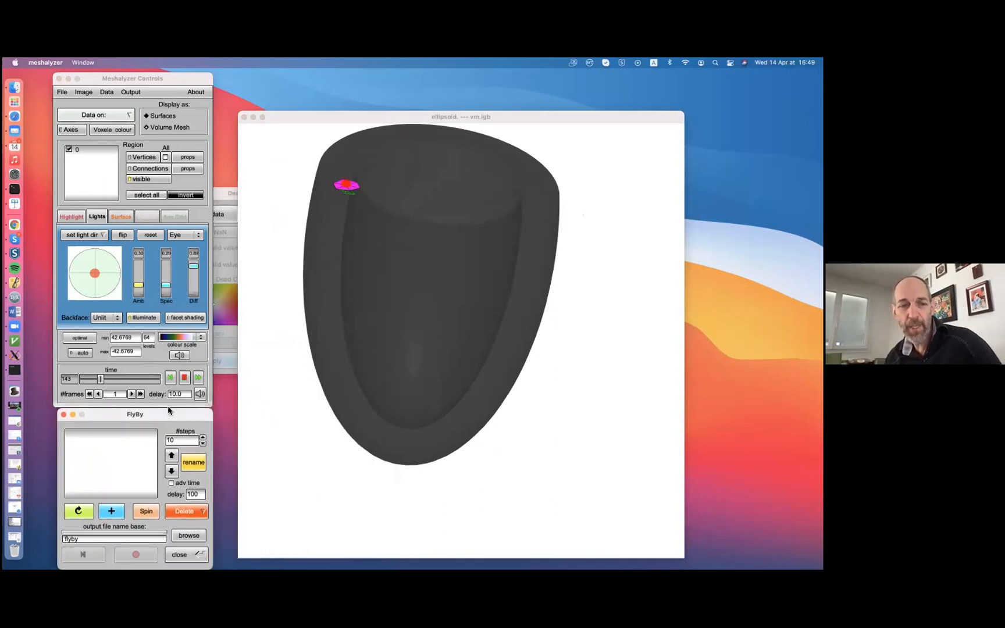
{"action": "left_click", "coordinate": [163, 78]}
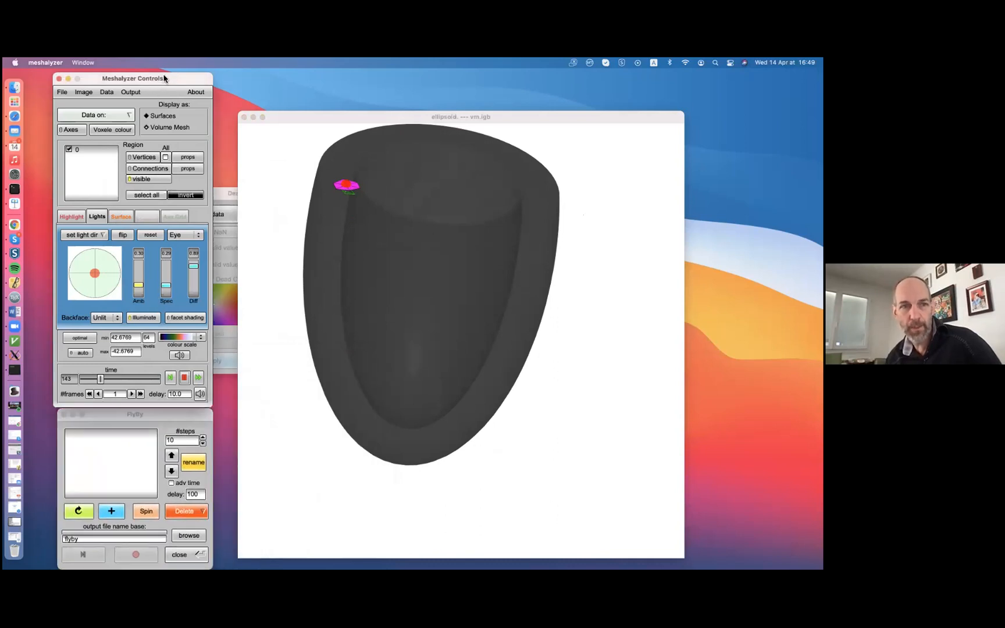
{"action": "left_click", "coordinate": [150, 415]}
View the mesh from the side at several time points, ending at time 163
{"action": "left_click_drag", "start_coordinate": [473, 276], "coordinate": [422, 186]}
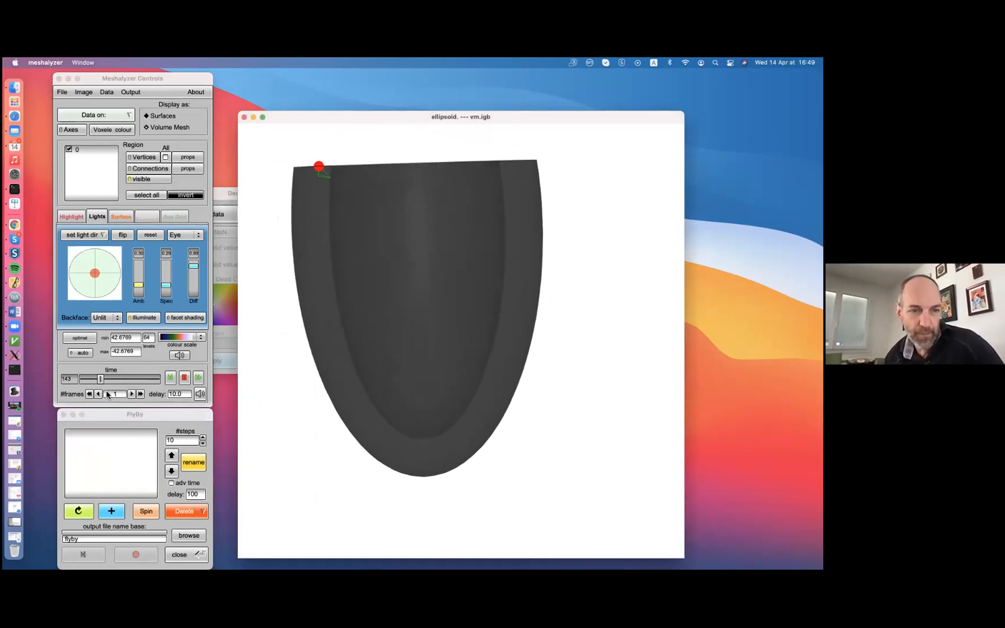
{"action": "left_click", "coordinate": [123, 377]}
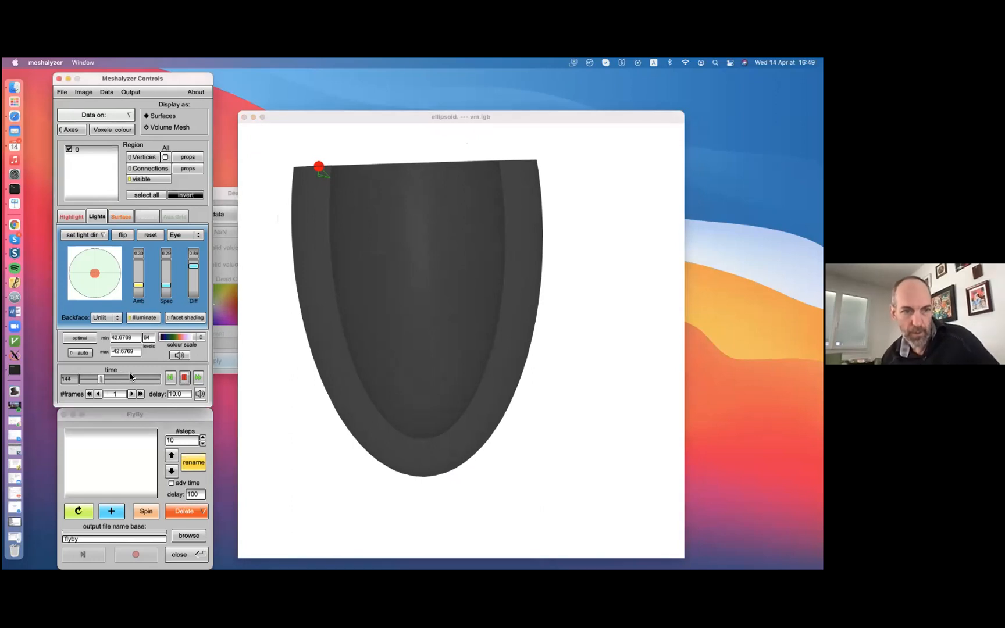
{"action": "left_click", "coordinate": [131, 381]}
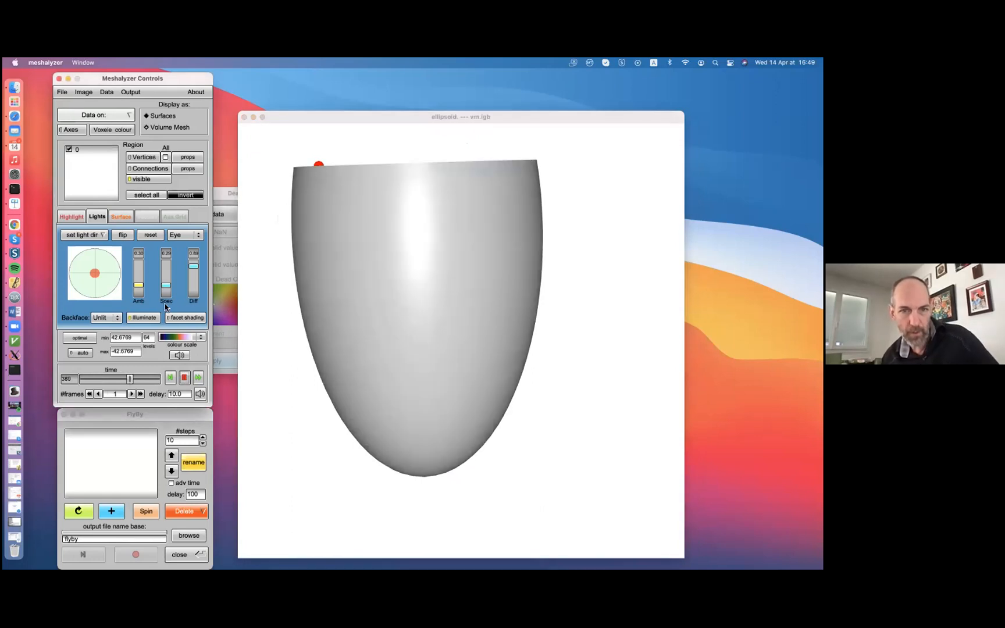
{"action": "left_click_drag", "start_coordinate": [347, 194], "coordinate": [393, 197]}
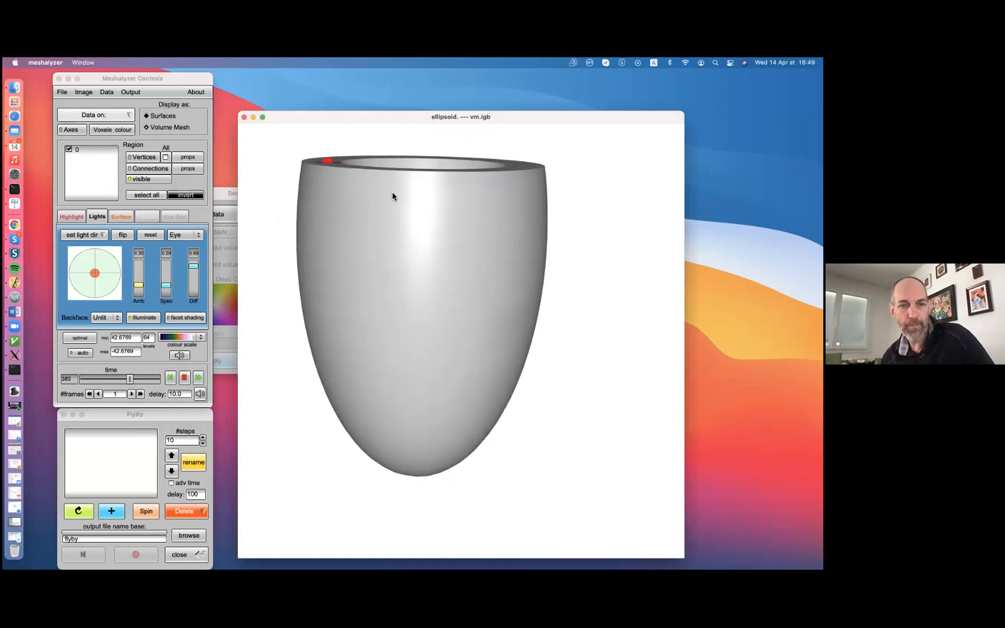
{"action": "left_click", "coordinate": [98, 379]}
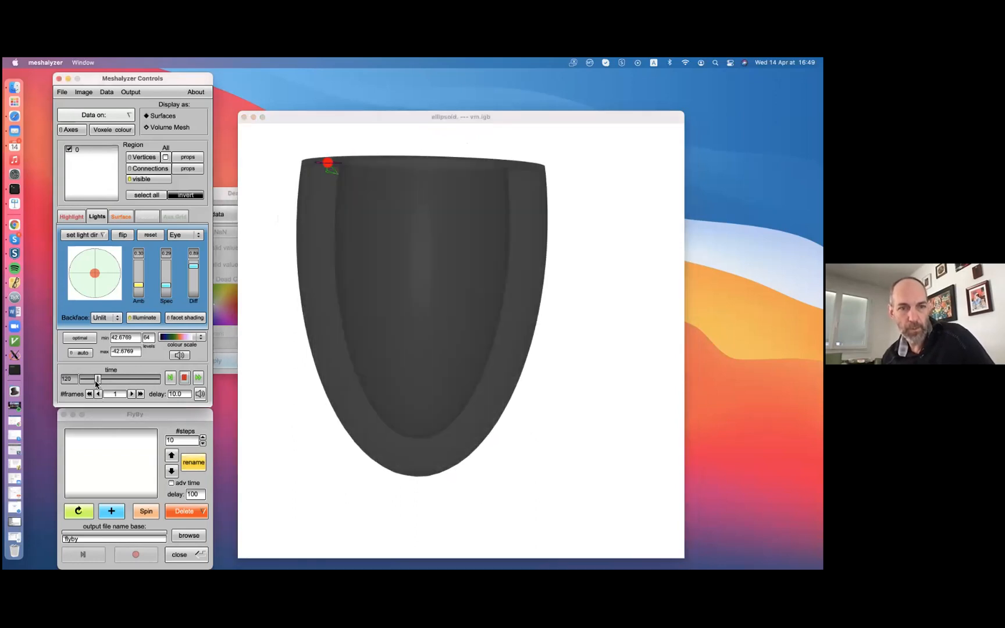
{"action": "left_click", "coordinate": [103, 379]}
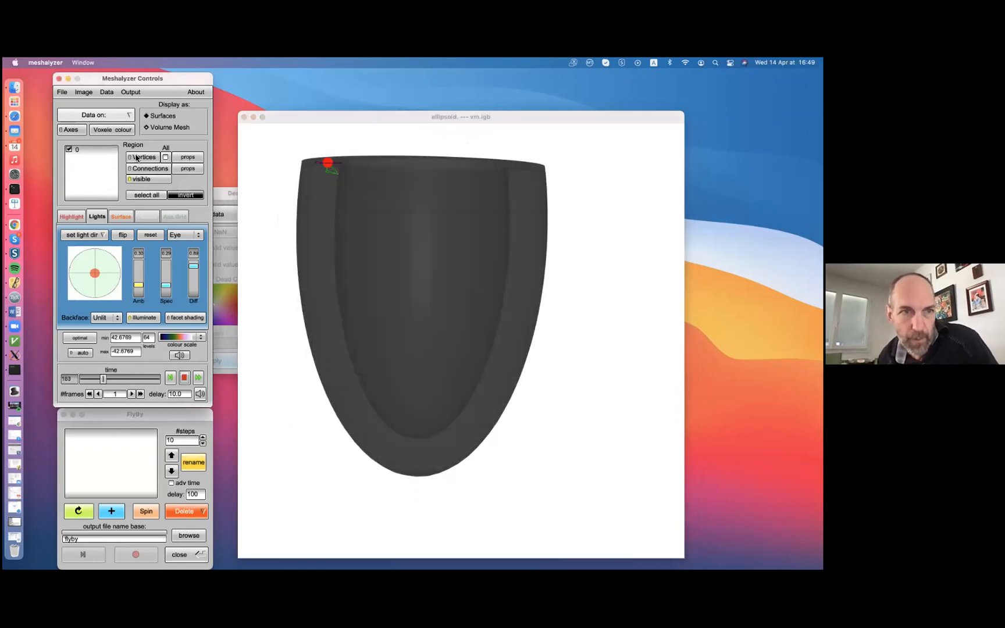
{"action": "left_click", "coordinate": [131, 92]}
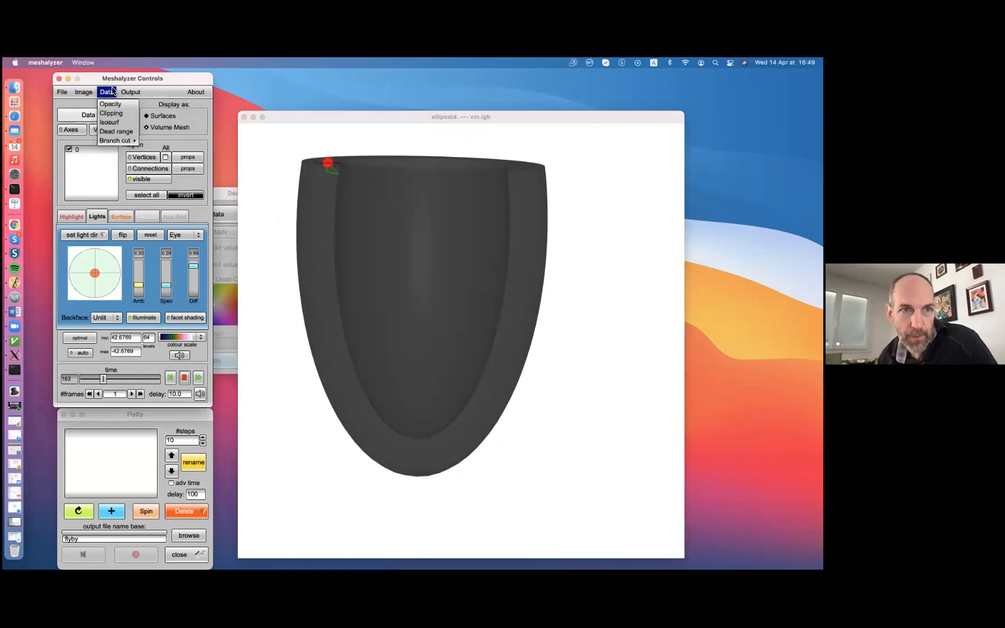
{"action": "left_click", "coordinate": [123, 106]}
{"action": "left_click", "coordinate": [200, 200]}
{"action": "left_click", "coordinate": [195, 191]}
{"action": "left_click", "coordinate": [194, 201]}
{"action": "left_click", "coordinate": [193, 225]}
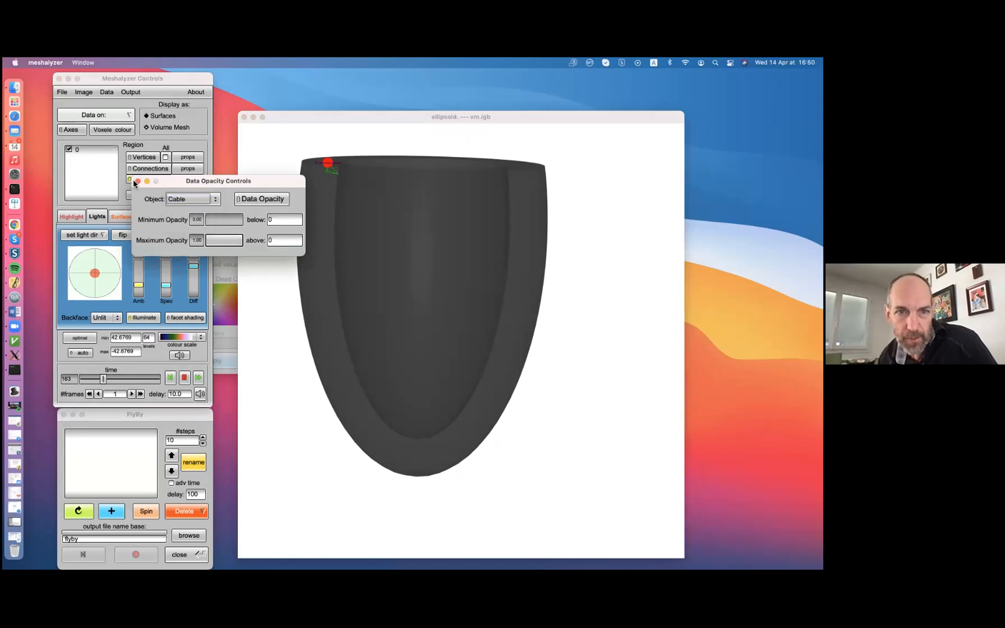
{"action": "left_click", "coordinate": [446, 266]}
{"action": "left_click_drag", "start_coordinate": [446, 266], "coordinate": [460, 248]}
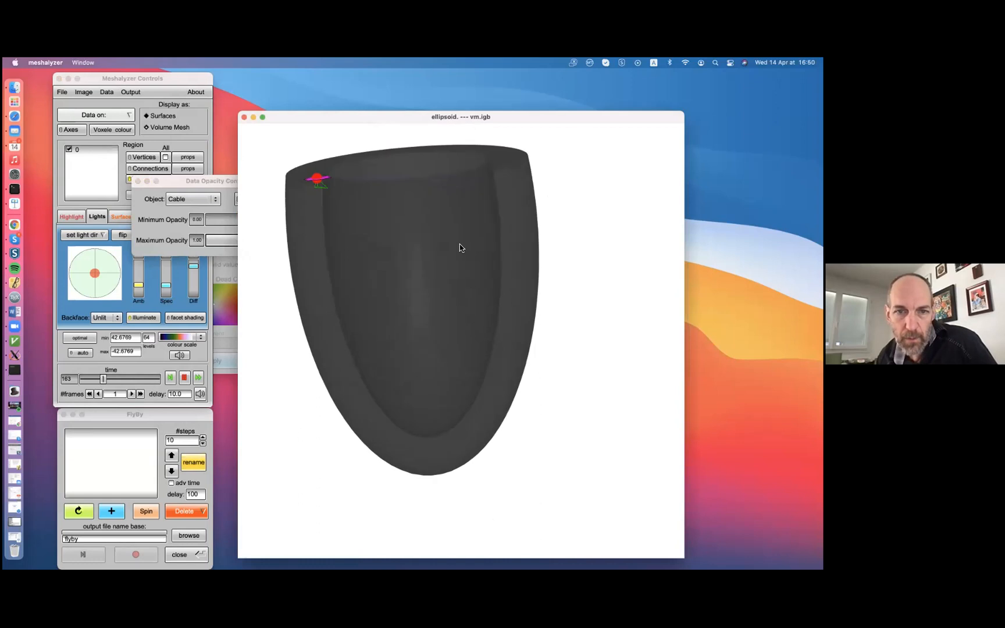
{"action": "left_click", "coordinate": [190, 189]}
{"action": "left_click", "coordinate": [89, 120]}
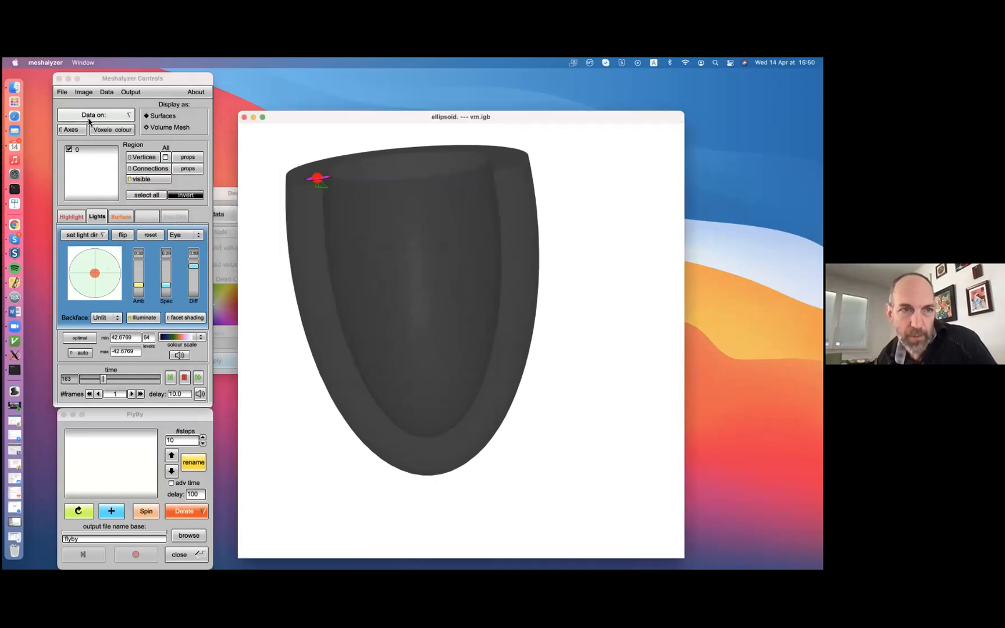
Restore the saved display state from a.mshz
{"action": "left_click", "coordinate": [63, 89]}
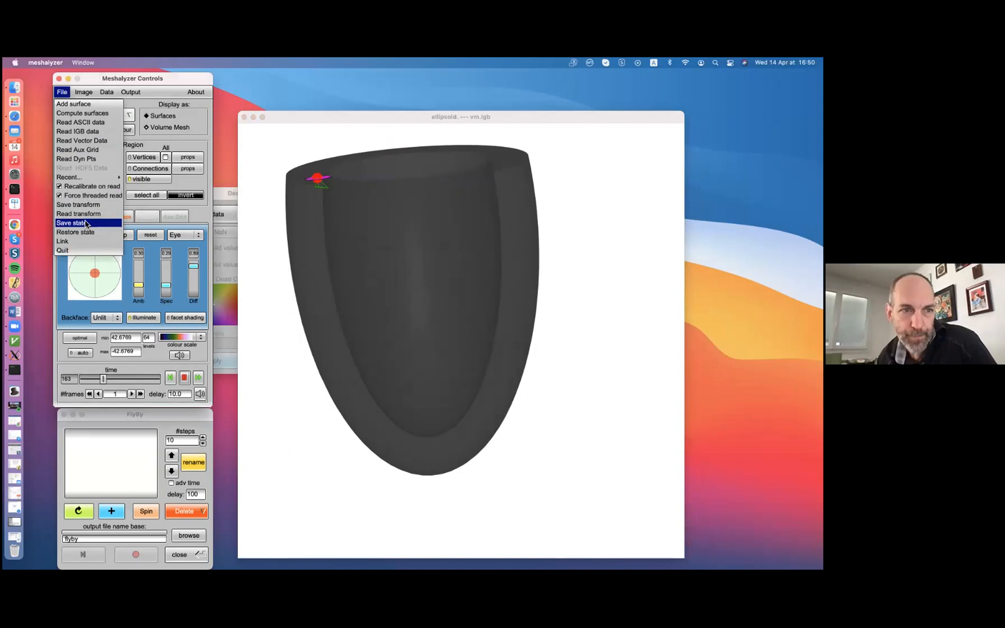
{"action": "left_click", "coordinate": [85, 232]}
{"action": "left_click", "coordinate": [61, 192]}
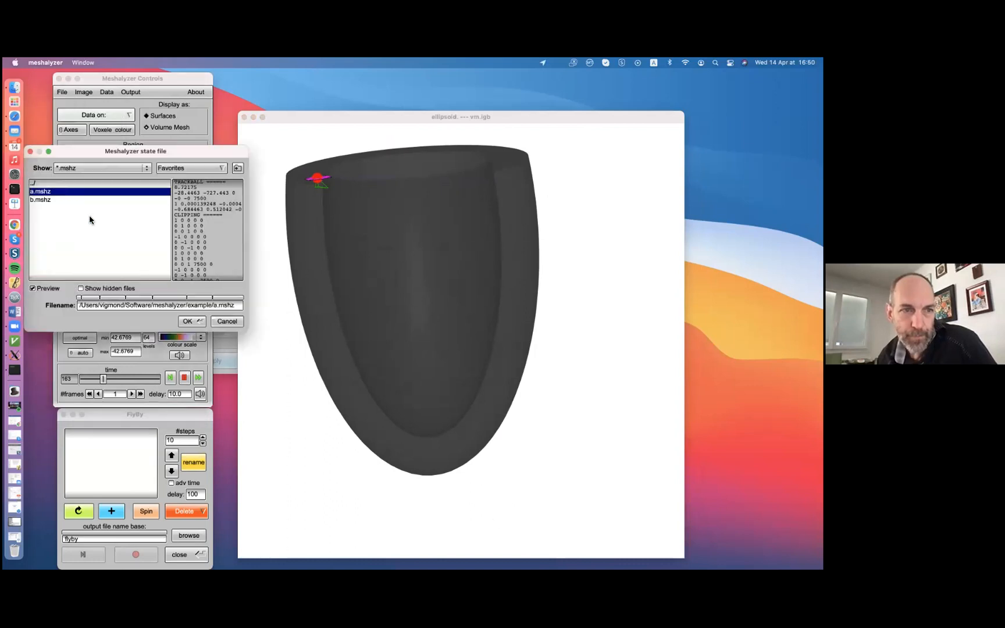
{"action": "left_click", "coordinate": [183, 323]}
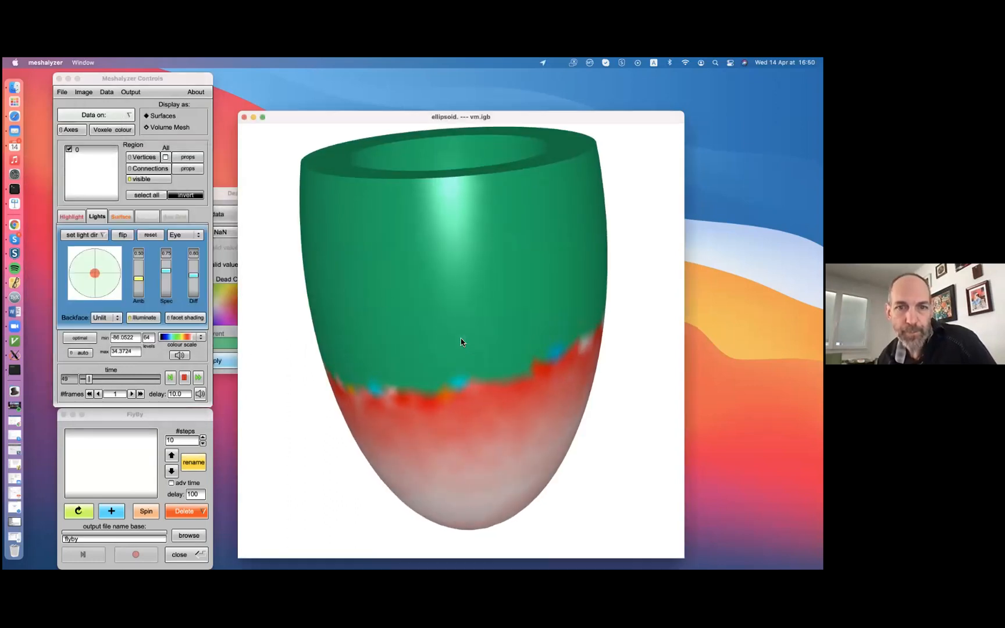
Add two fly-by views of the mesh: one upright from the side and one looking into its open end
{"action": "left_click_drag", "start_coordinate": [369, 306], "coordinate": [405, 256]}
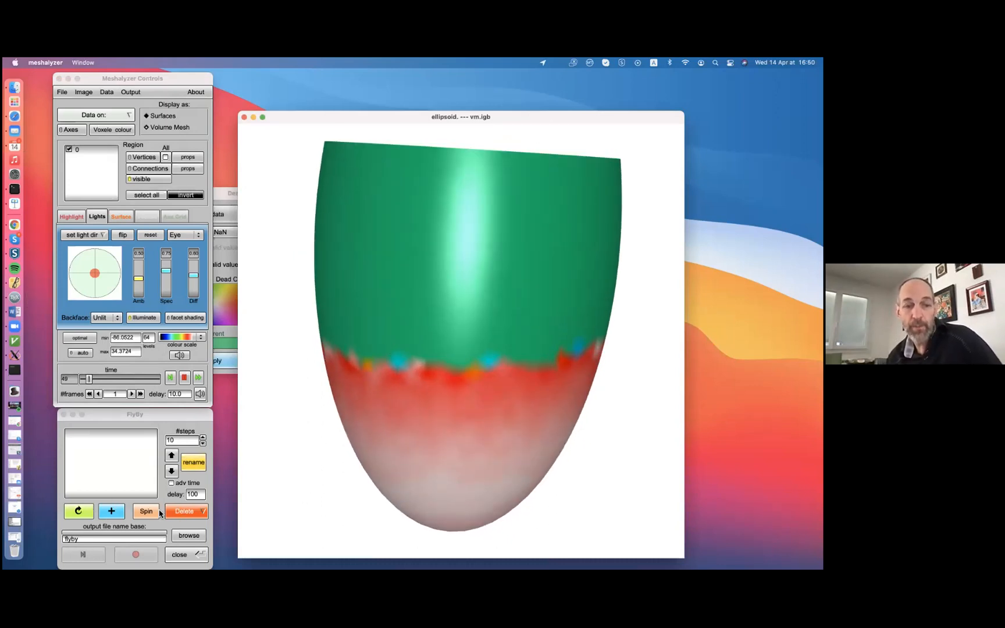
{"action": "left_click", "coordinate": [116, 514]}
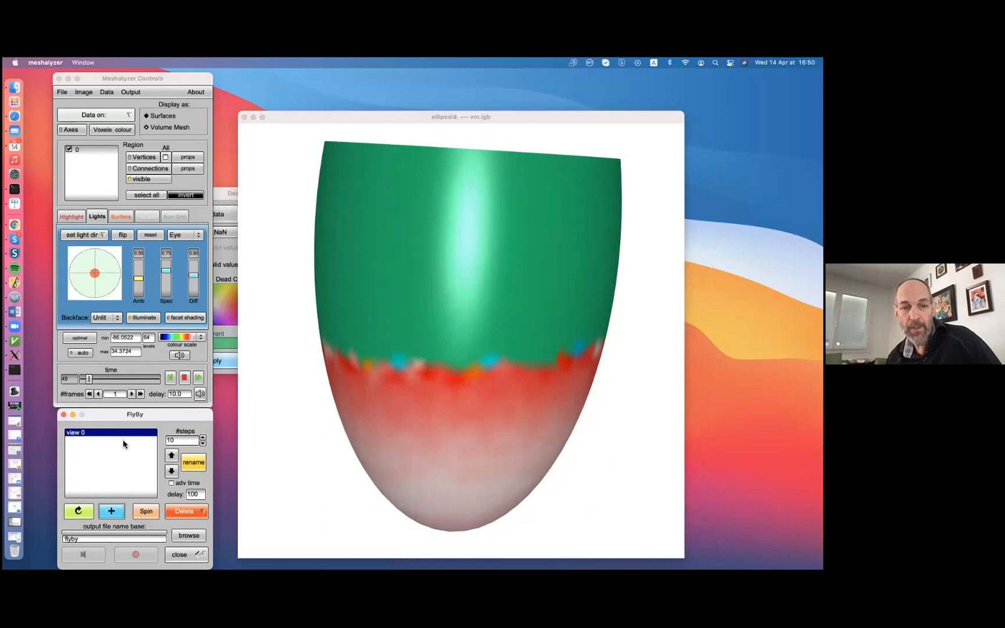
{"action": "left_click", "coordinate": [605, 271]}
{"action": "left_click_drag", "start_coordinate": [514, 222], "coordinate": [482, 516]}
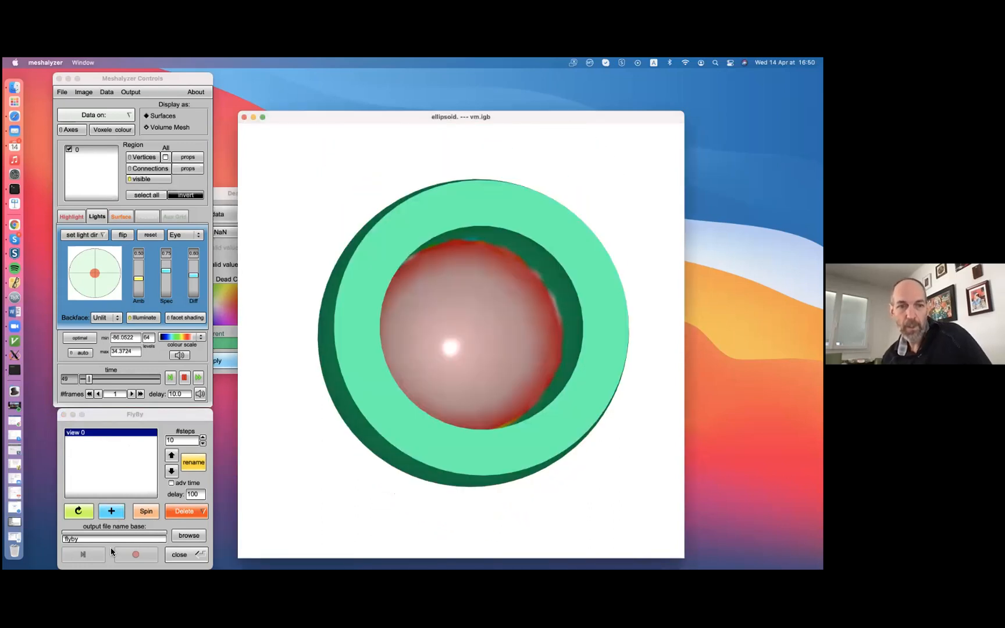
{"action": "left_click", "coordinate": [112, 510]}
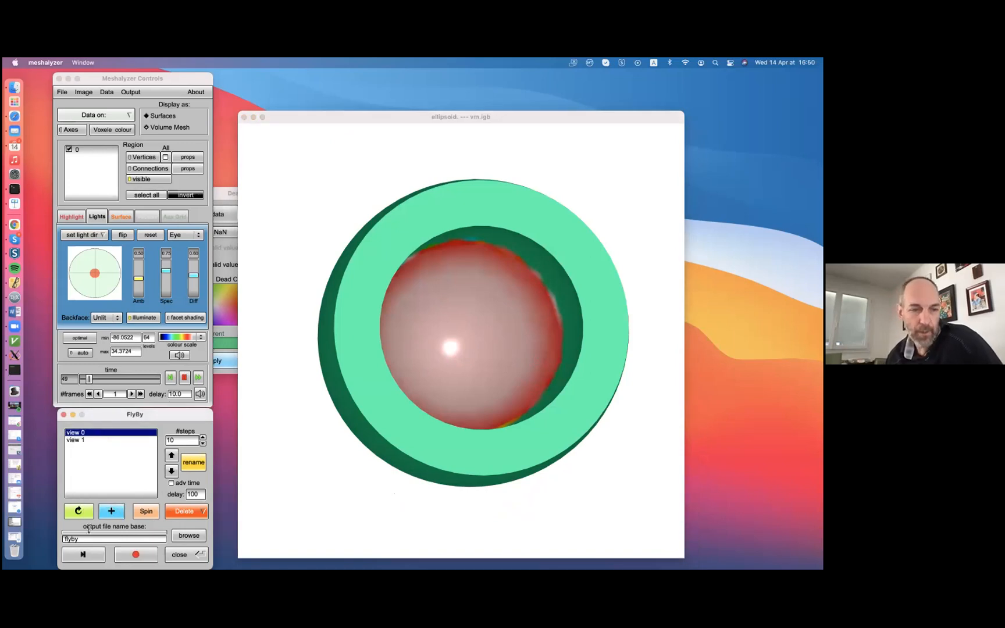
Play the fly-by between the two views twice, closing the vm.igb curve window each time
{"action": "left_click", "coordinate": [92, 556]}
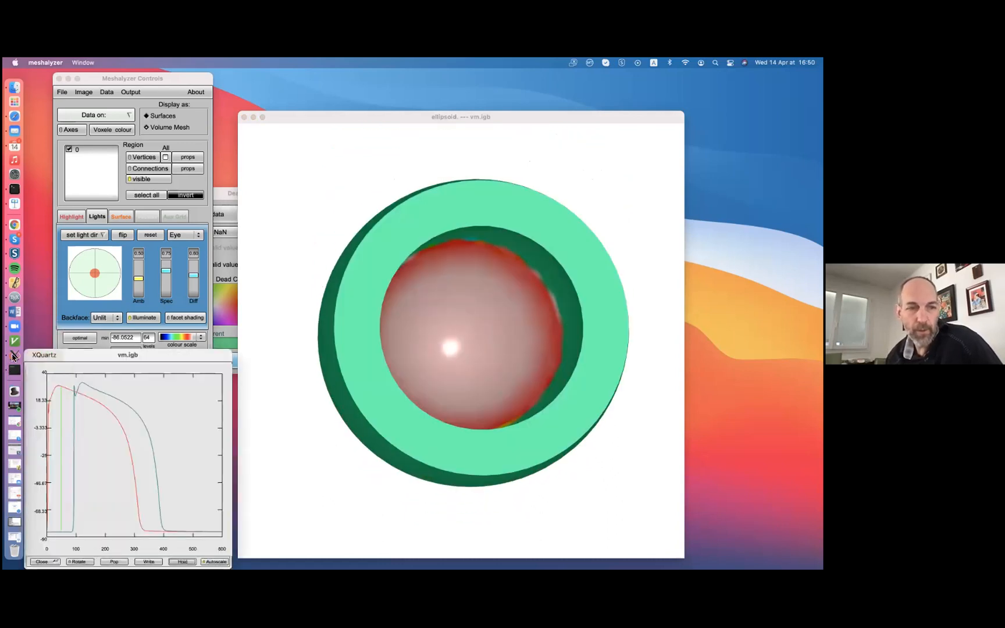
{"action": "left_click", "coordinate": [30, 355]}
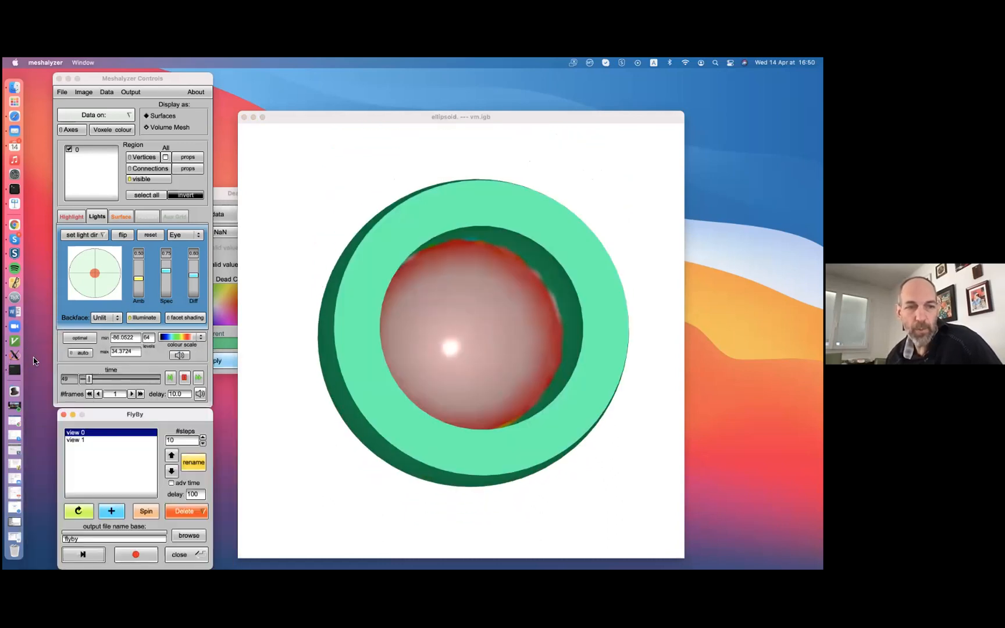
{"action": "left_click", "coordinate": [91, 557]}
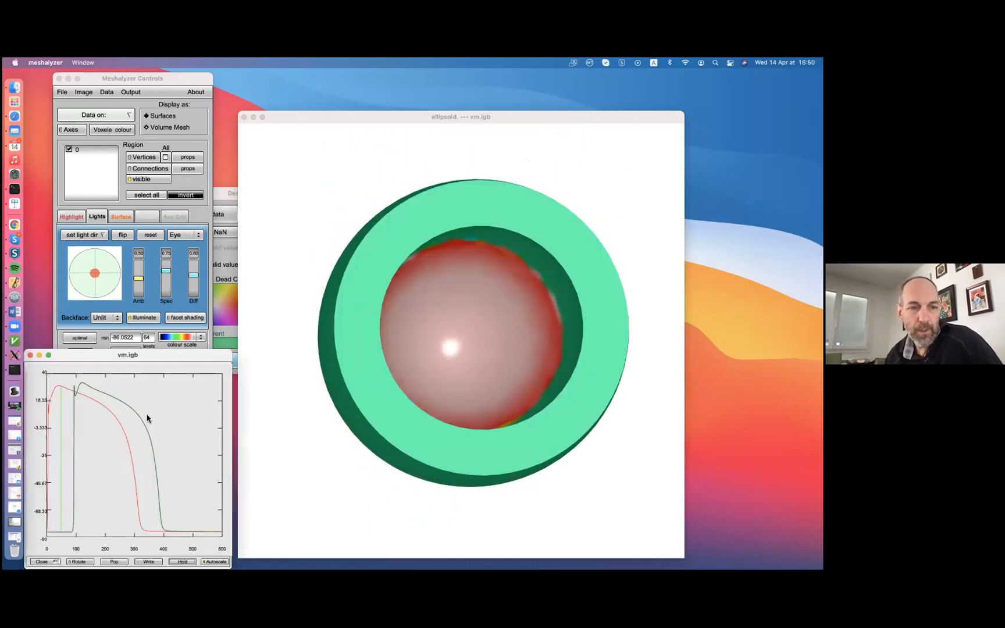
{"action": "left_click", "coordinate": [34, 356]}
Rotate the mesh onto its side with the apex facing left and insert this view between the two fly-by views
{"action": "left_click_drag", "start_coordinate": [470, 368], "coordinate": [634, 367]}
{"action": "left_click_drag", "start_coordinate": [512, 300], "coordinate": [568, 308]}
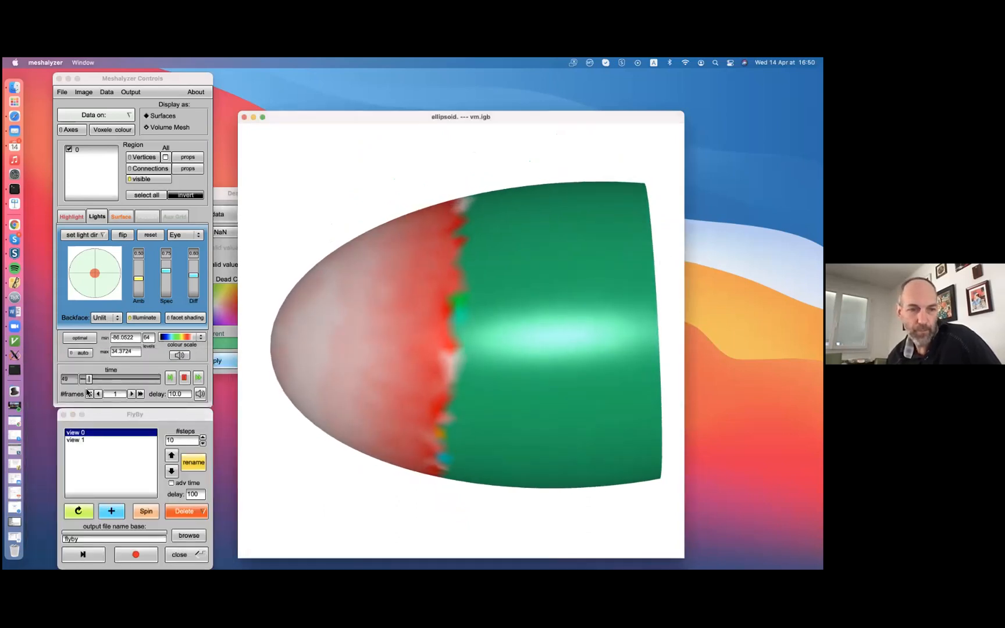
{"action": "left_click", "coordinate": [110, 510]}
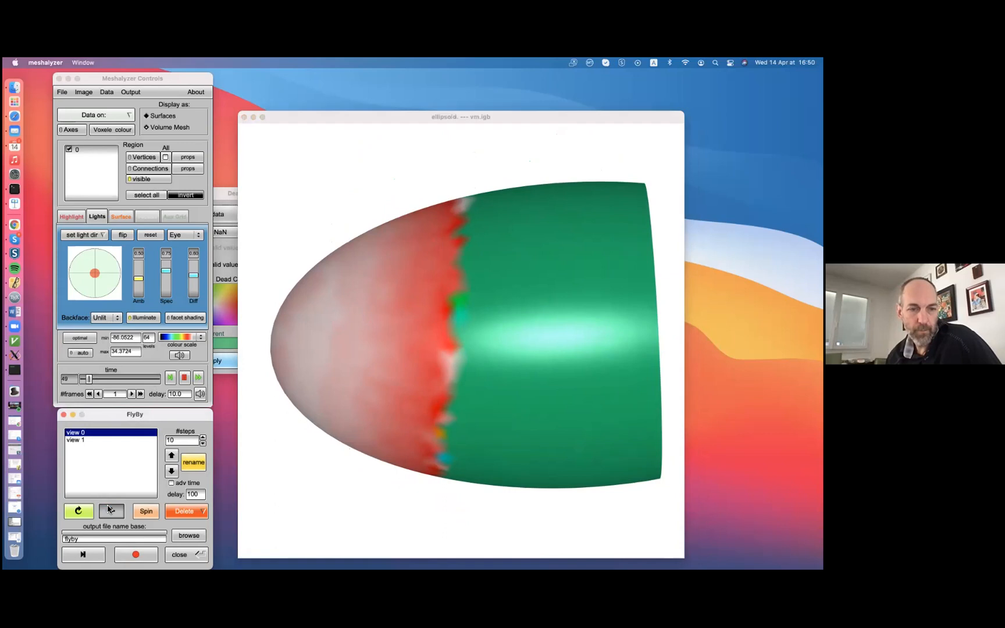
Move view 2 to the end of the fly-by list and play the fly-by from view 0, closing the vm.igb curve window
{"action": "left_click", "coordinate": [172, 471]}
{"action": "left_click", "coordinate": [115, 433]}
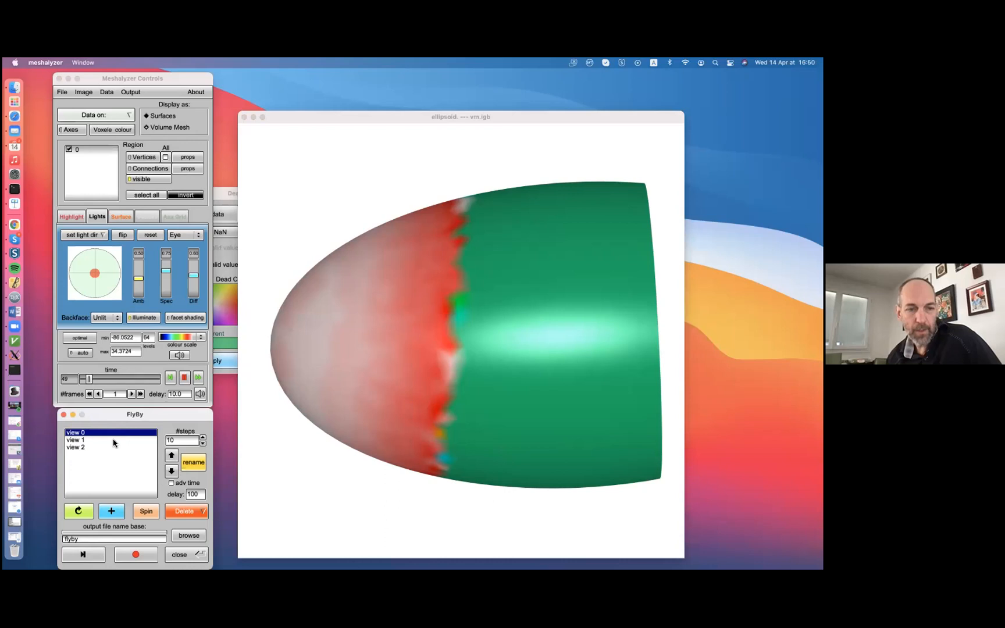
{"action": "left_click", "coordinate": [84, 555]}
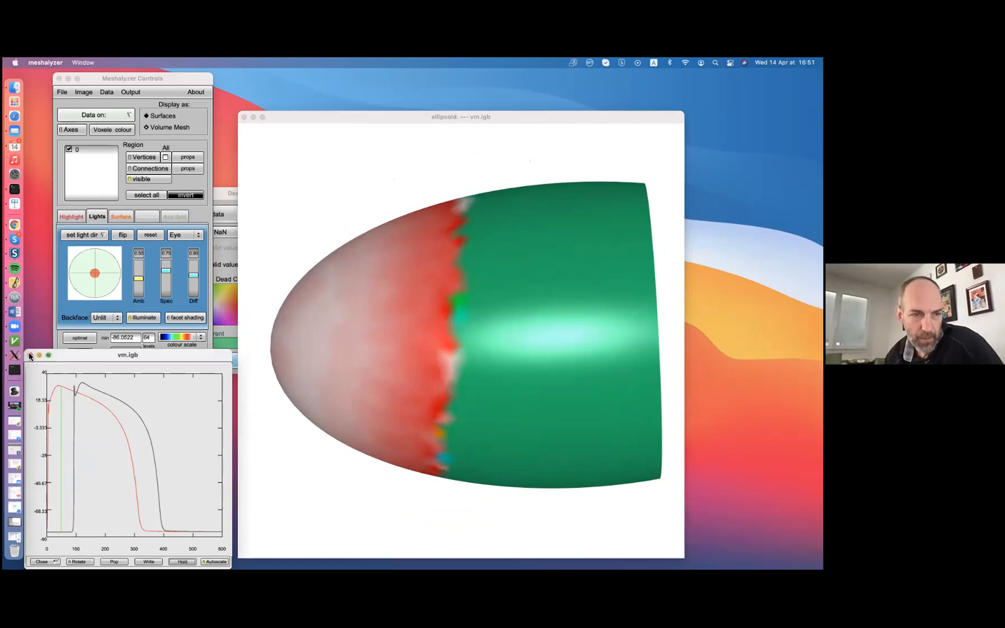
{"action": "left_click", "coordinate": [30, 355]}
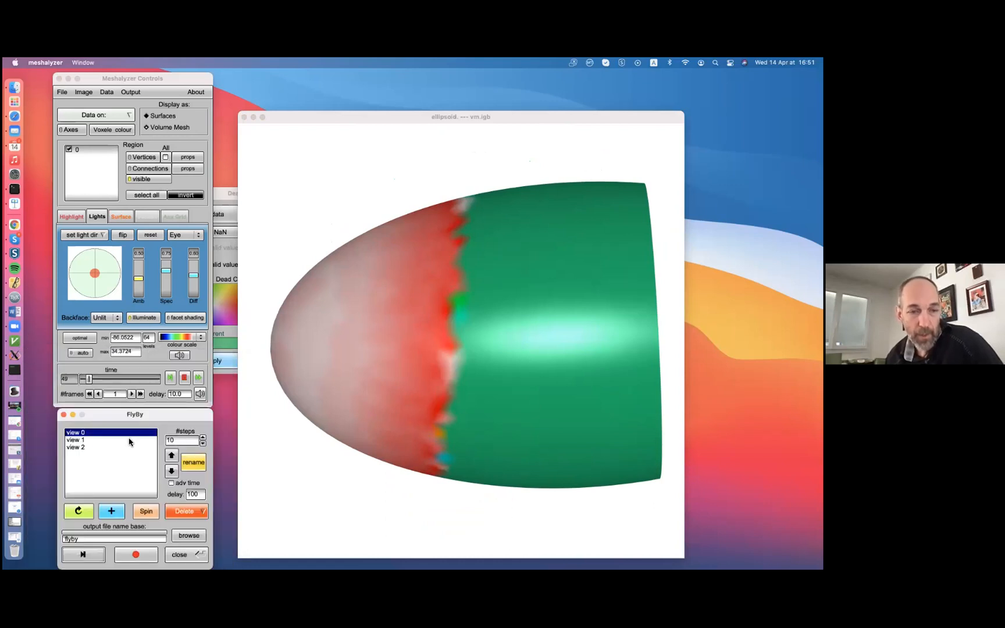
Set the number of fly-by steps to 20
{"action": "left_click", "coordinate": [182, 442]}
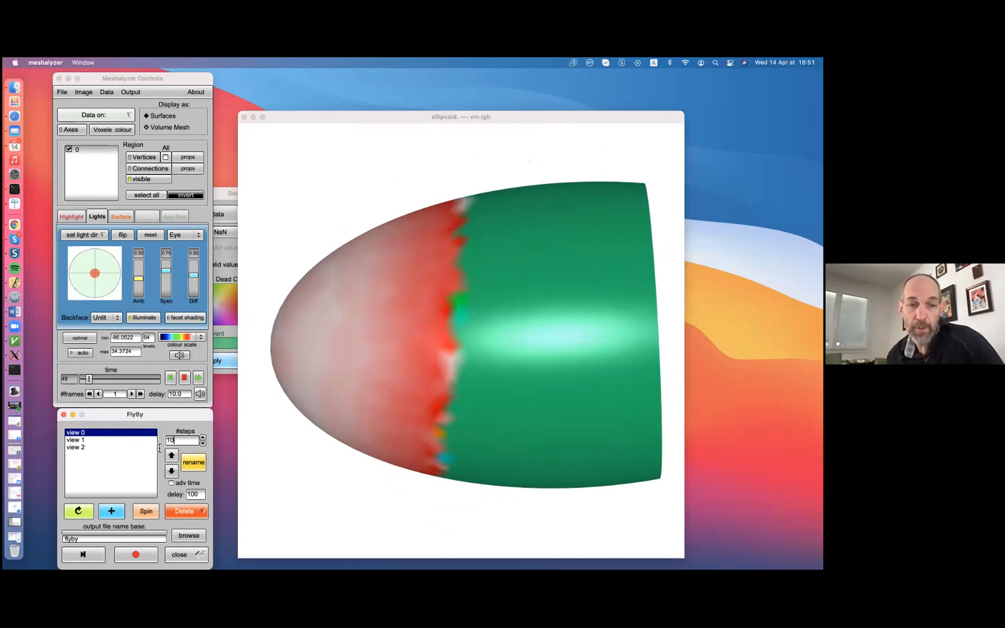
{"action": "key", "text": "Left"}
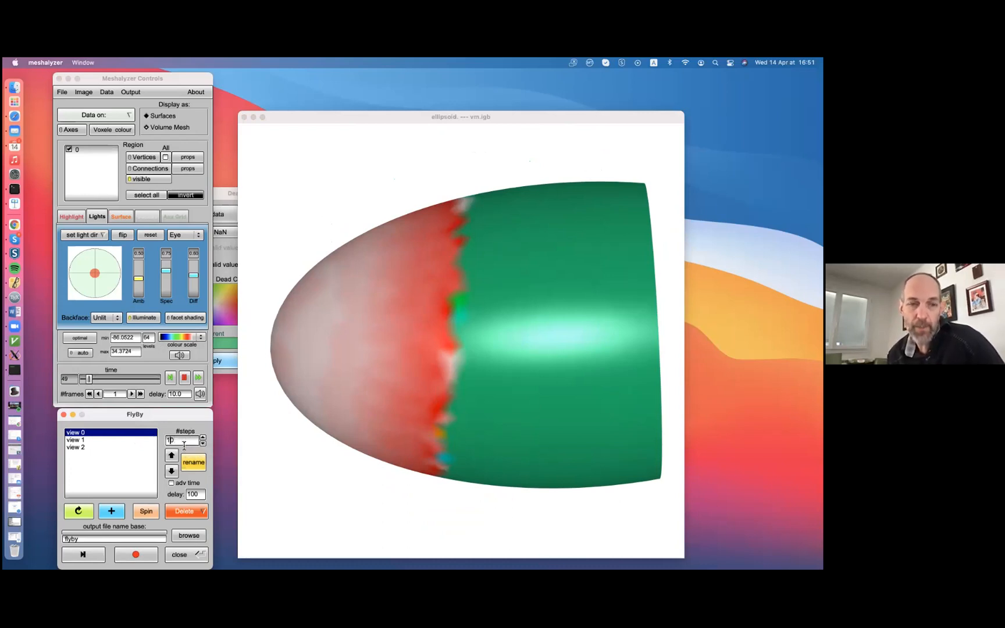
{"action": "key", "text": "BackSpace"}
{"action": "type", "text": "2"}
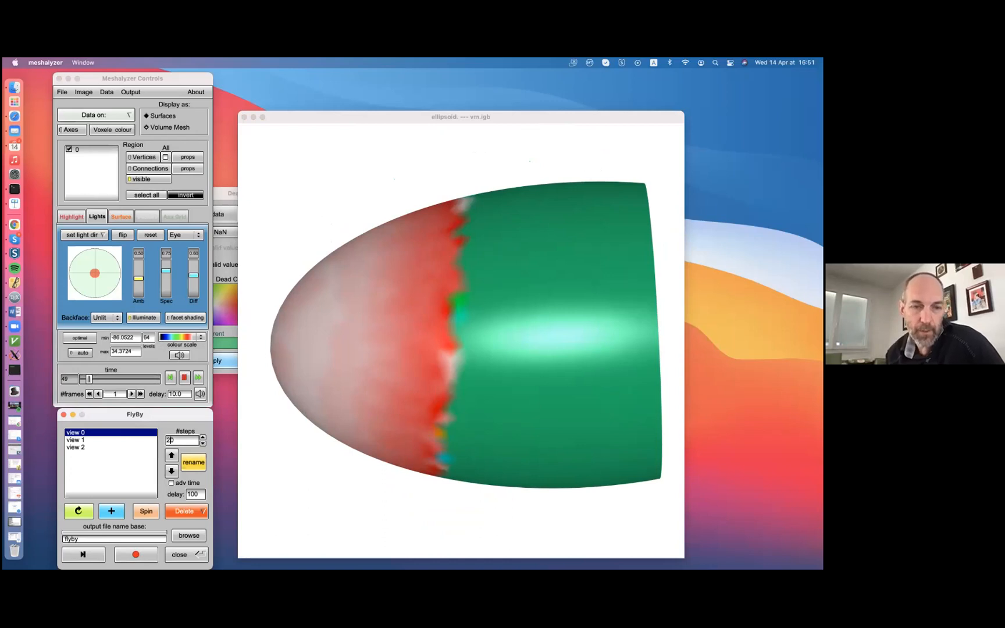
{"action": "left_click", "coordinate": [131, 440]}
{"action": "left_click", "coordinate": [174, 440]}
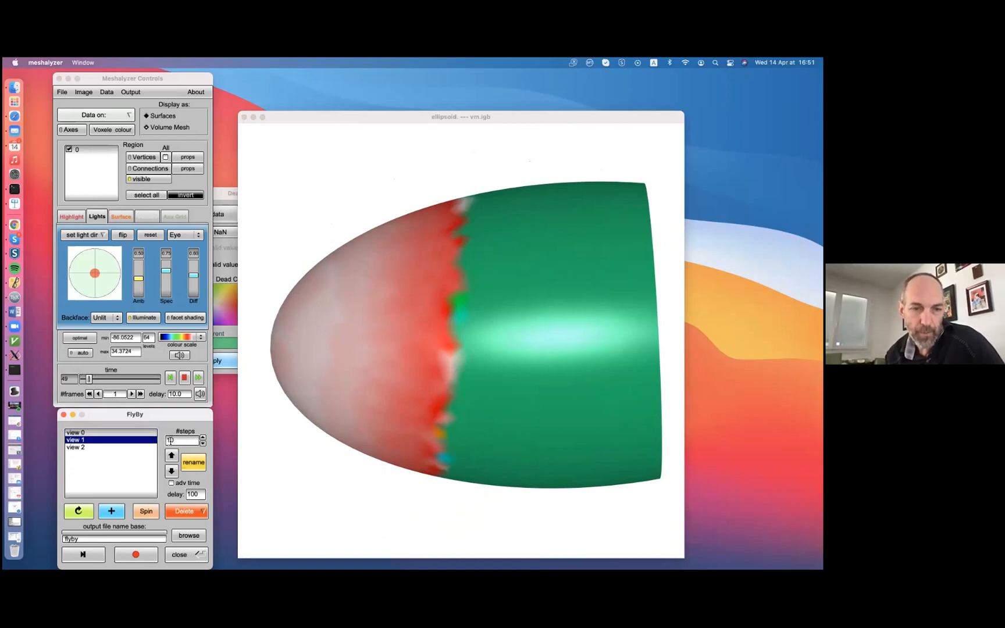
Restore view 0 and play the fly-by from it, closing the vm.igb curve window each time
{"action": "left_click", "coordinate": [120, 432]}
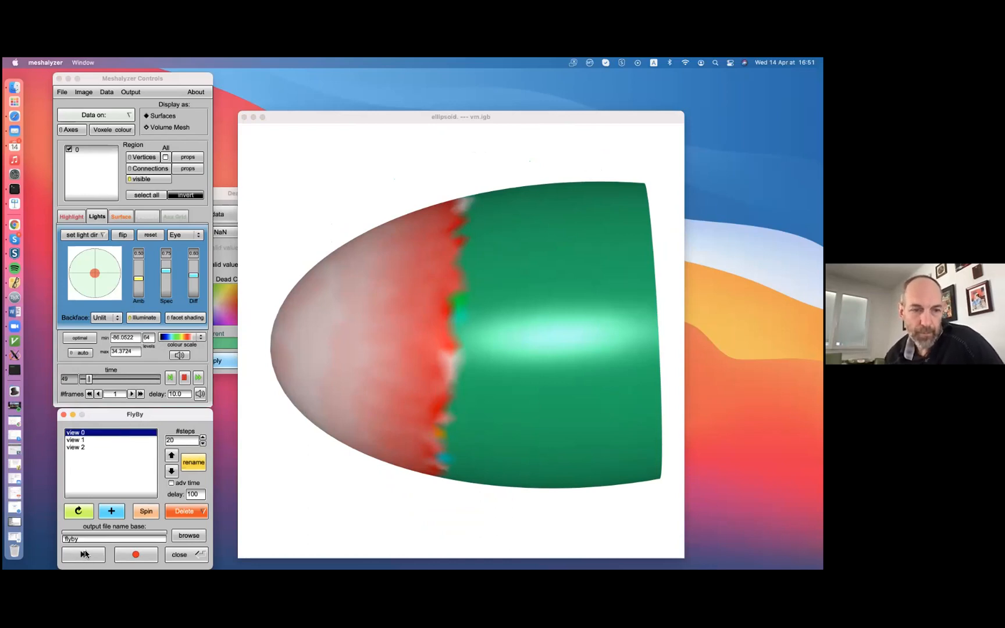
{"action": "left_click", "coordinate": [75, 512]}
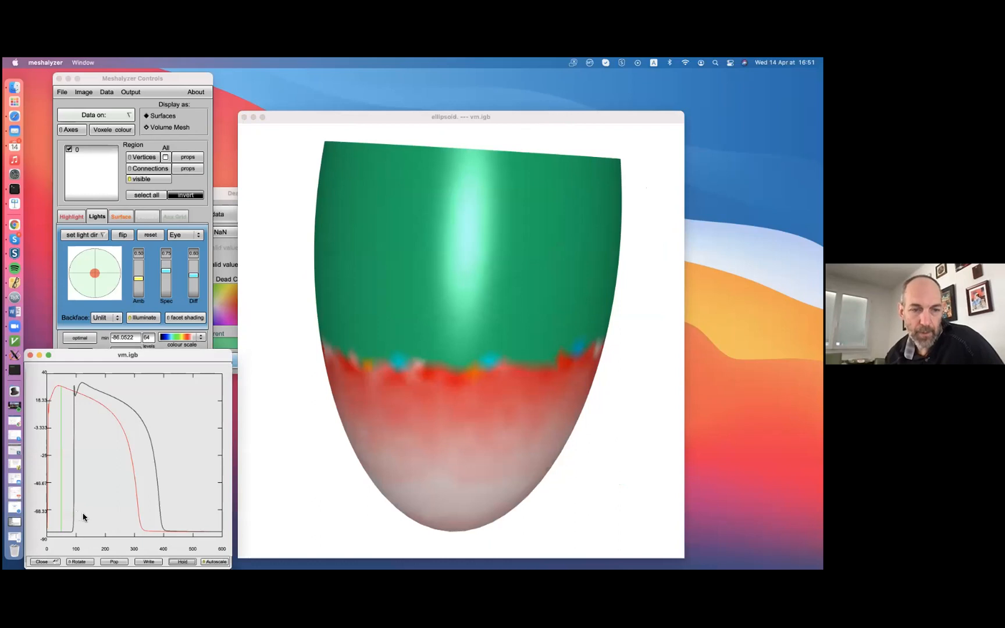
{"action": "left_click", "coordinate": [29, 356]}
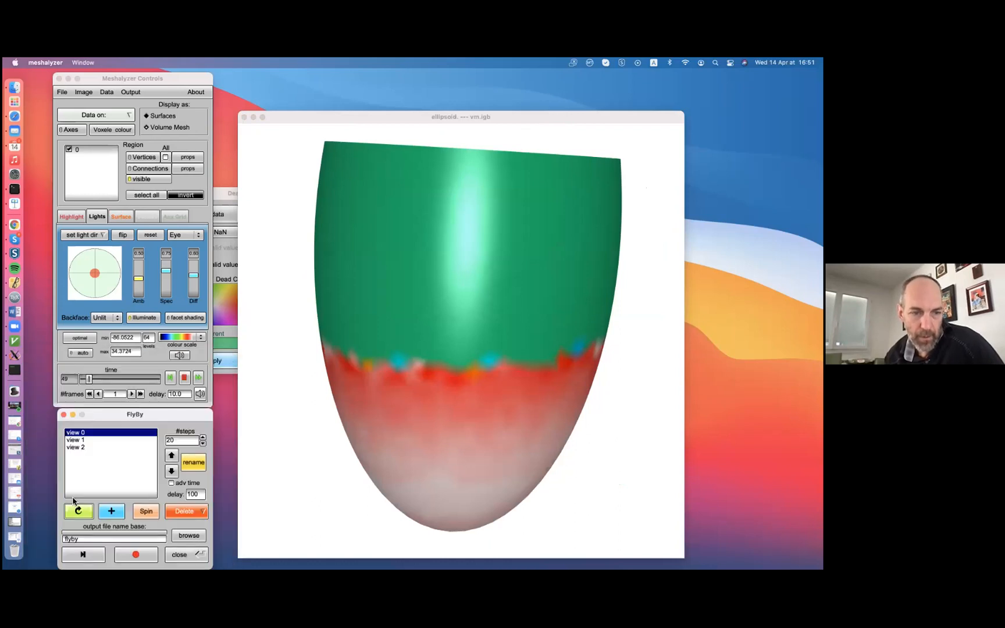
{"action": "left_click", "coordinate": [85, 559]}
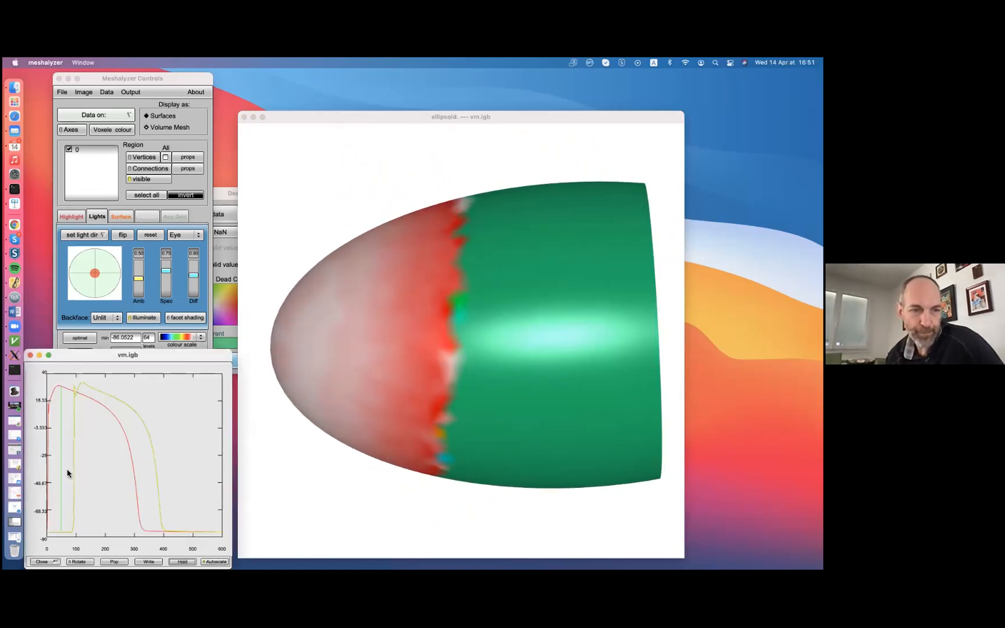
{"action": "left_click", "coordinate": [30, 355]}
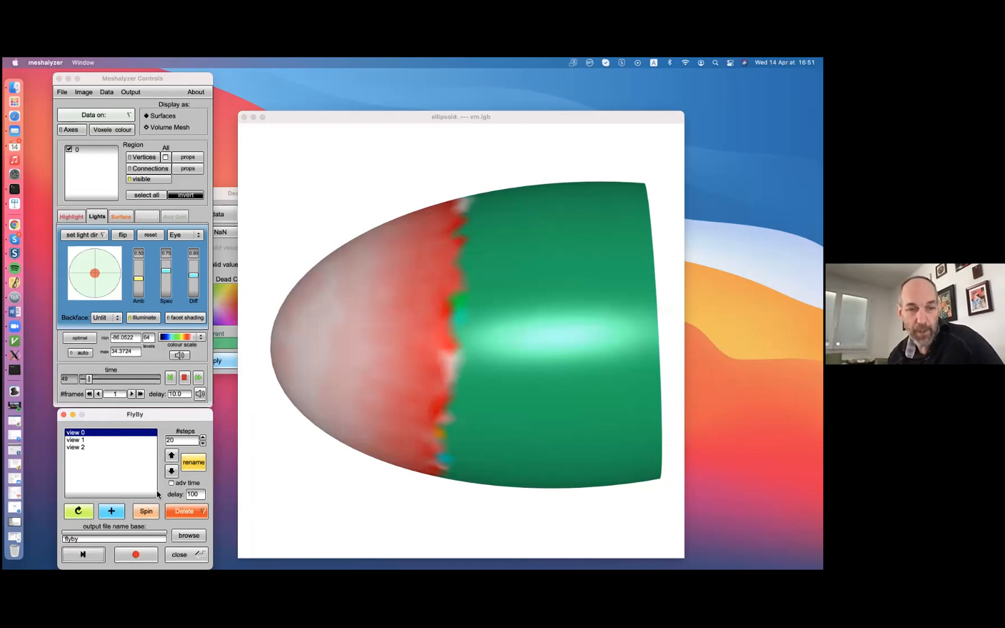
Enable time advance for the fly-by and play it, closing the vm.igb curve window
{"action": "left_click", "coordinate": [171, 484]}
{"action": "left_click", "coordinate": [70, 560]}
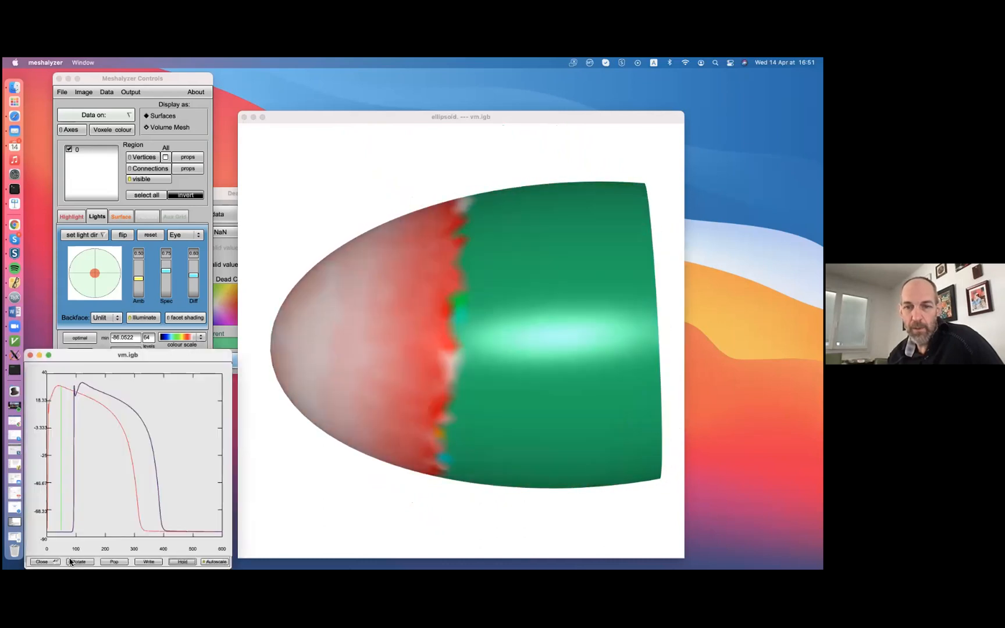
{"action": "left_click", "coordinate": [30, 355]}
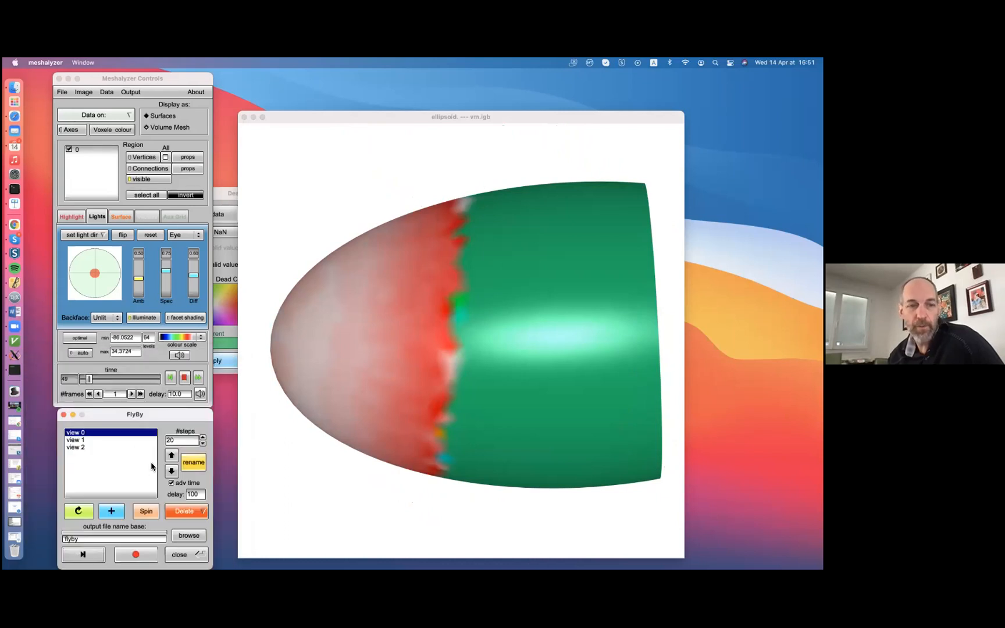
Recall view 0 and view 1 of the fly-by in turn, closing the vm.igb curve window after each
{"action": "left_click", "coordinate": [82, 512]}
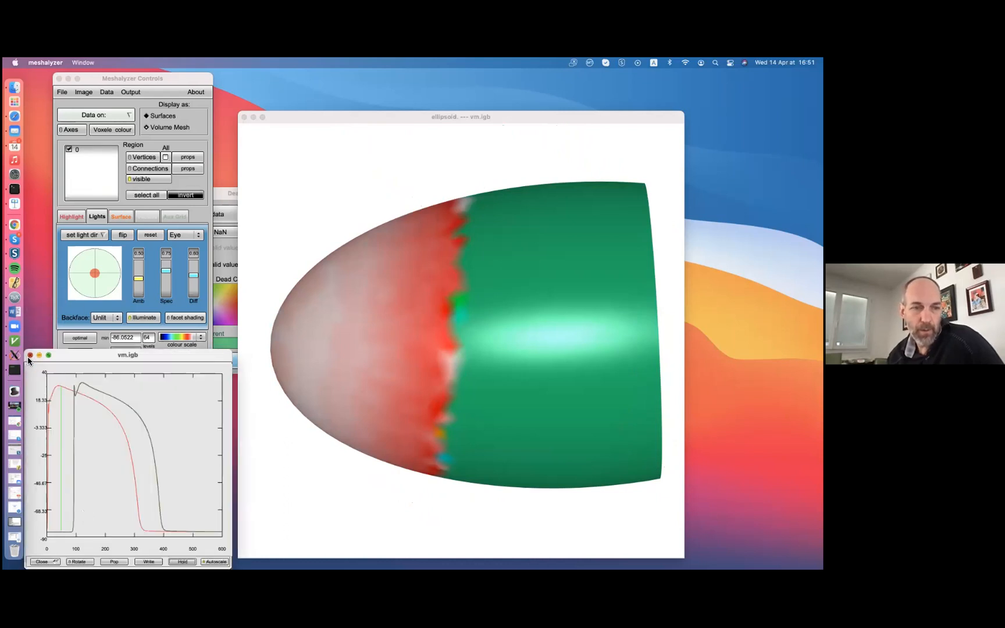
{"action": "left_click", "coordinate": [30, 355]}
{"action": "left_click", "coordinate": [84, 441]}
{"action": "left_click", "coordinate": [78, 512]}
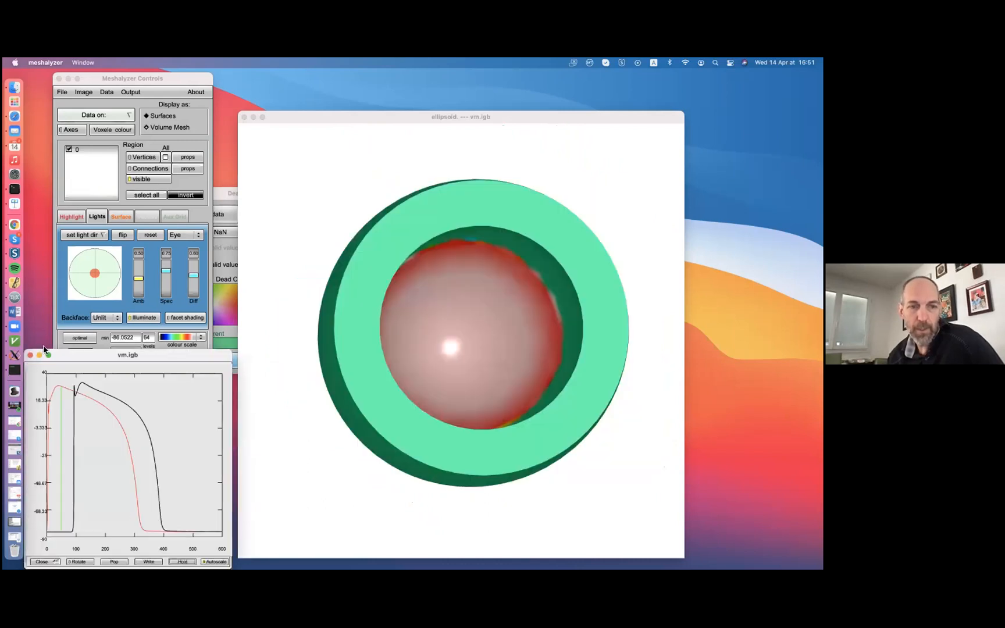
{"action": "left_click", "coordinate": [30, 355]}
Move the FlyBy window up over the Meshalyzer Controls and rotate the mesh upright with its open end facing up
{"action": "left_click_drag", "start_coordinate": [175, 418], "coordinate": [201, 124]}
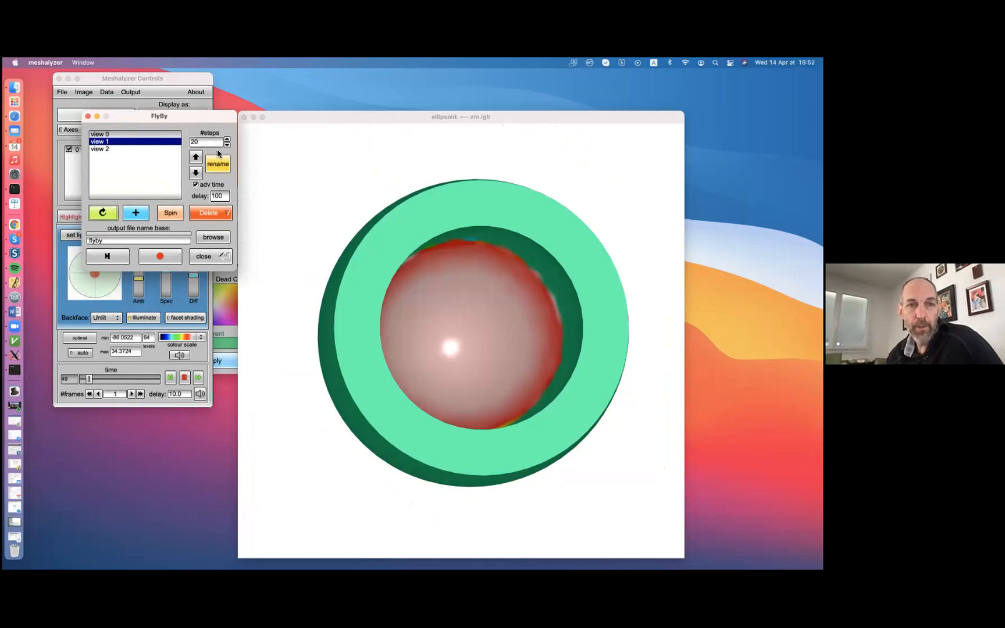
{"action": "left_click", "coordinate": [280, 227]}
{"action": "left_click_drag", "start_coordinate": [280, 227], "coordinate": [196, 59]}
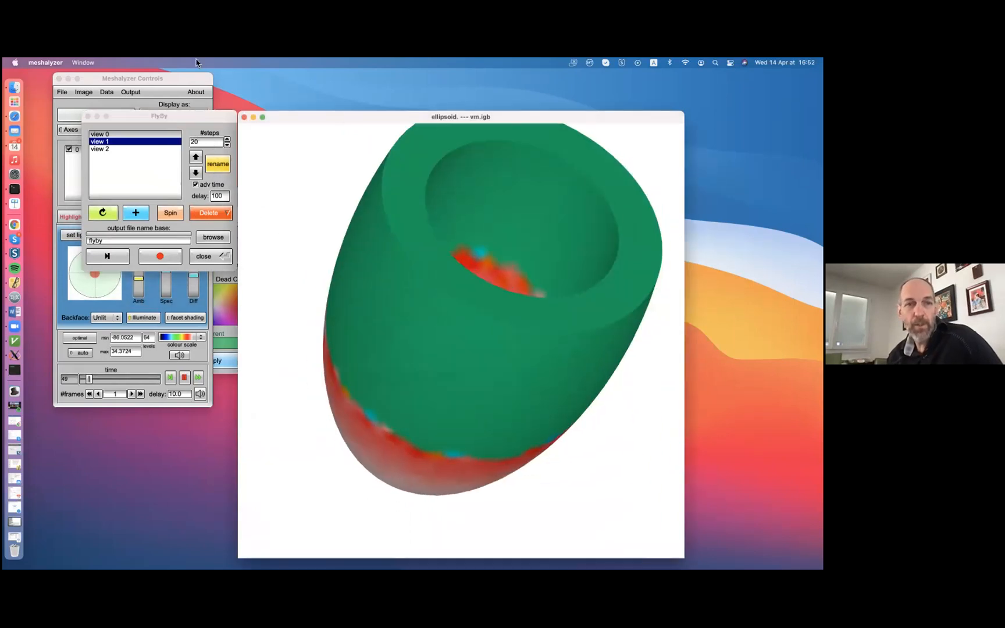
{"action": "left_click_drag", "start_coordinate": [370, 273], "coordinate": [275, 145]}
{"action": "left_click_drag", "start_coordinate": [374, 340], "coordinate": [417, 227]}
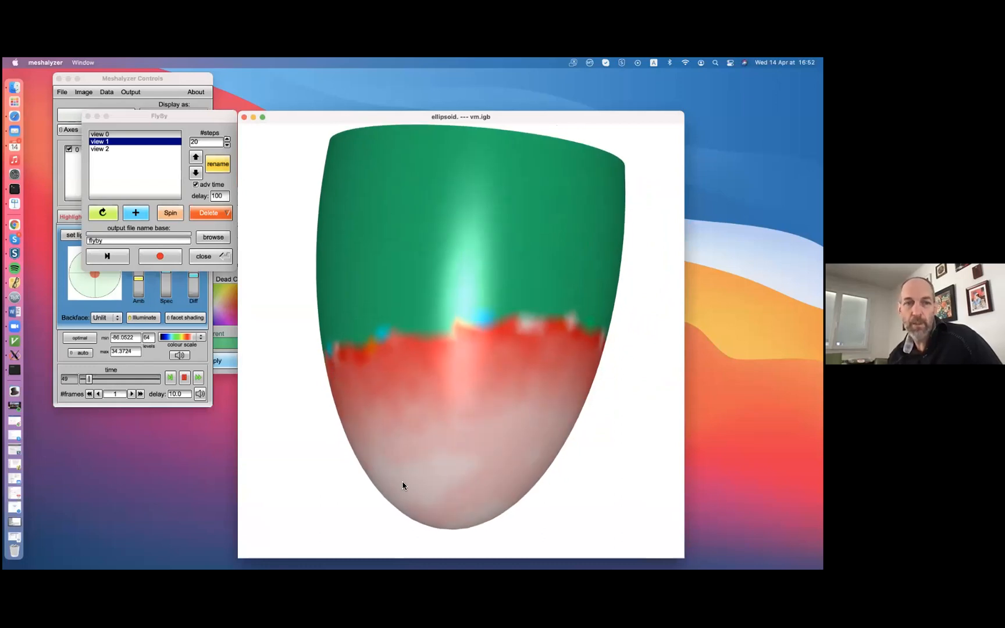